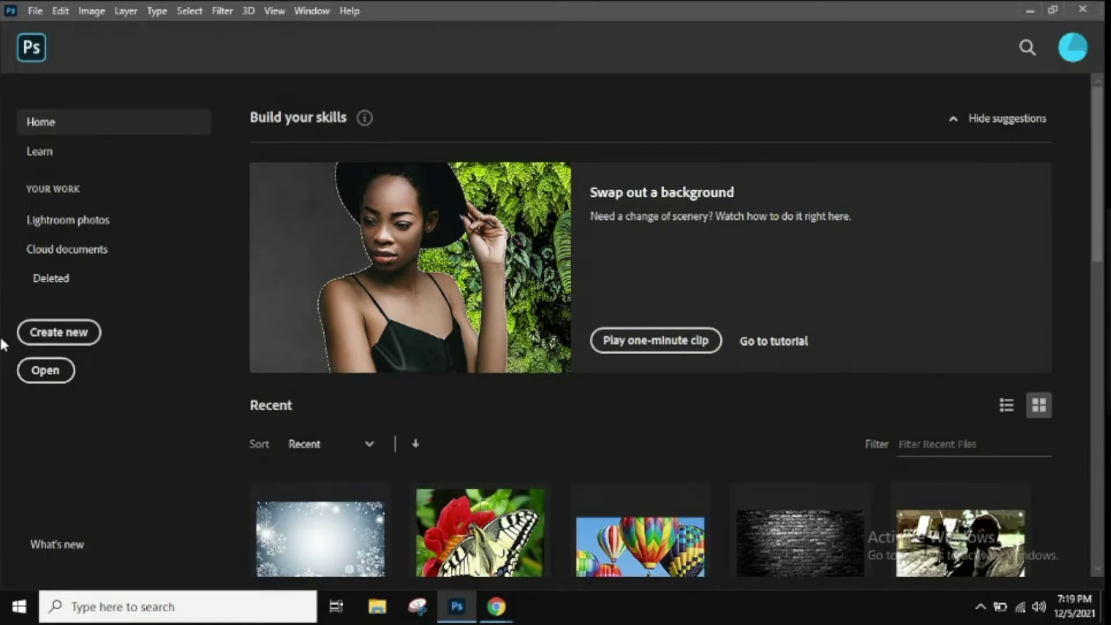
Create a new RGB document 3 inches wide and 3 inches high at 300 pixels per inch
left_click(59, 333)
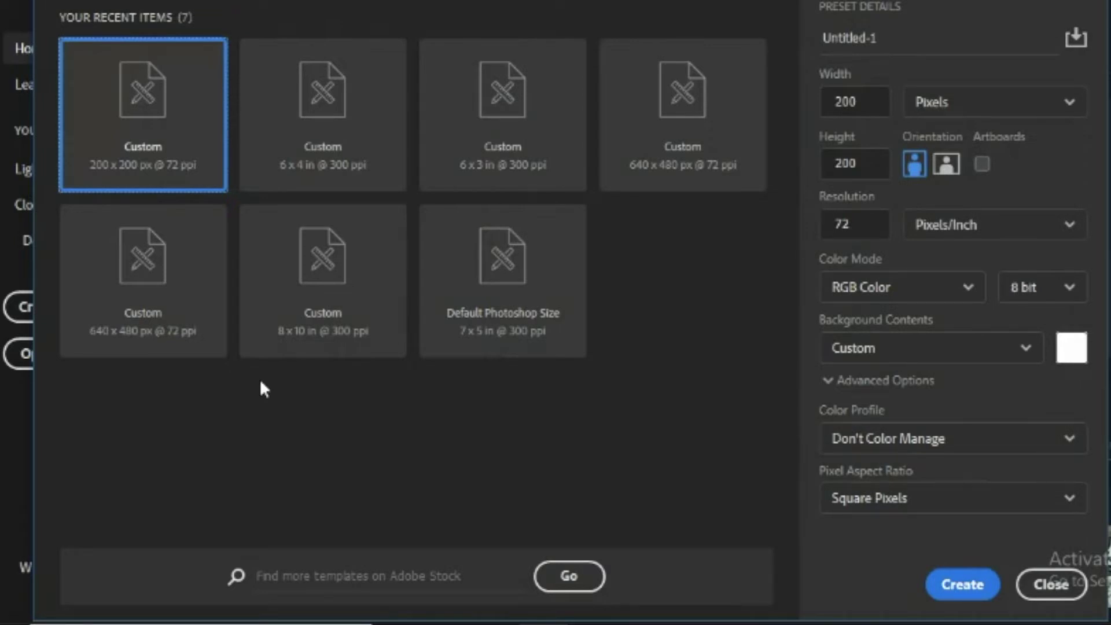
left_click(1027, 113)
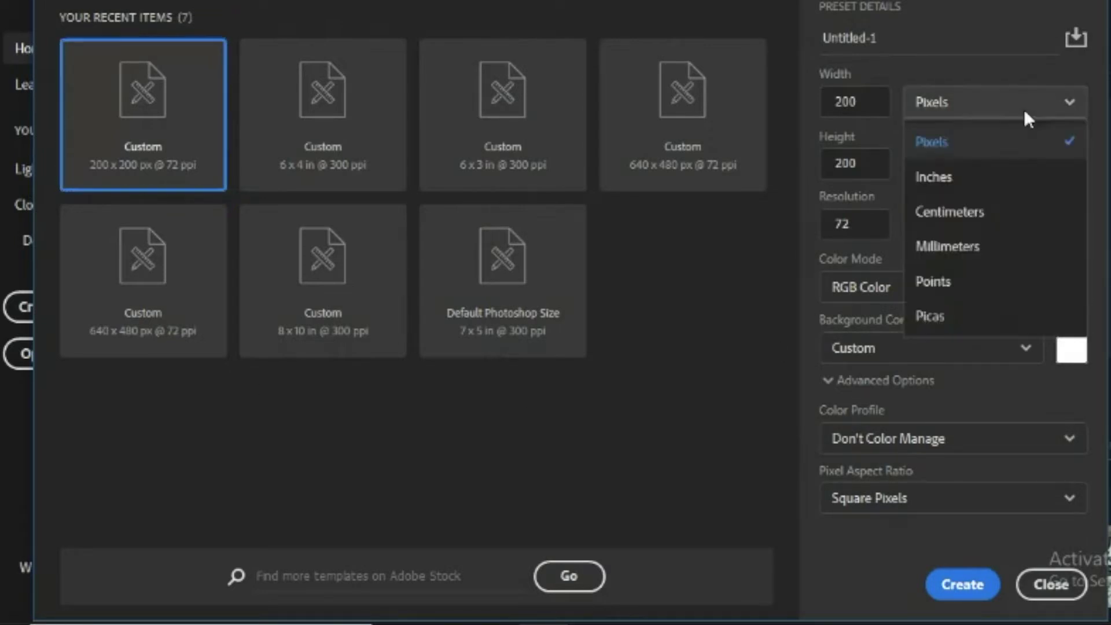
left_click(1012, 176)
double_click(882, 104)
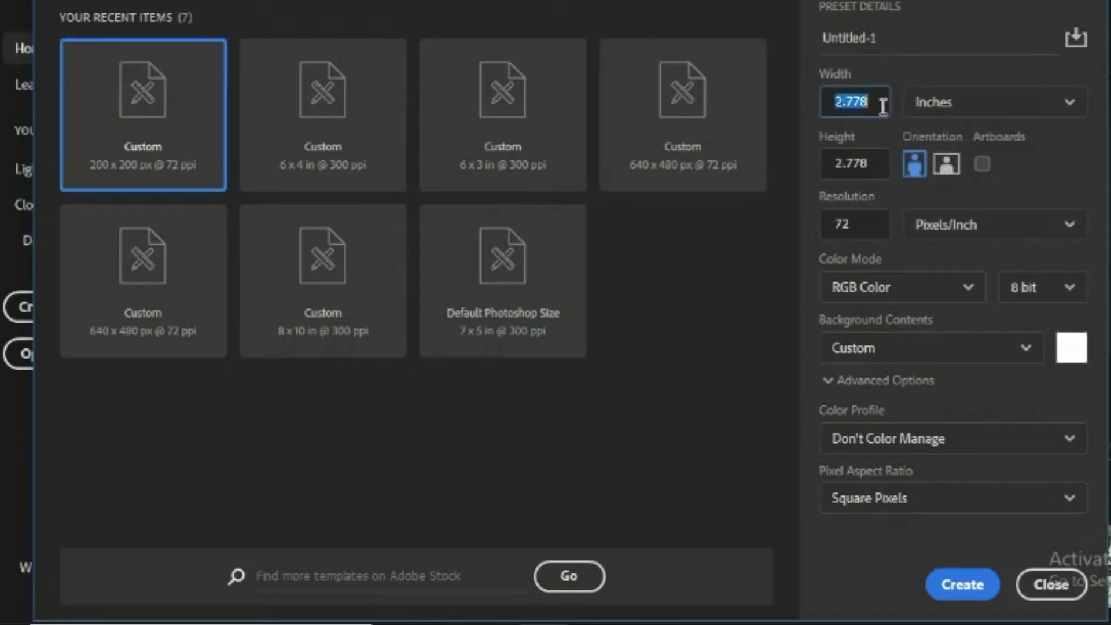
type("3")
left_click(888, 178)
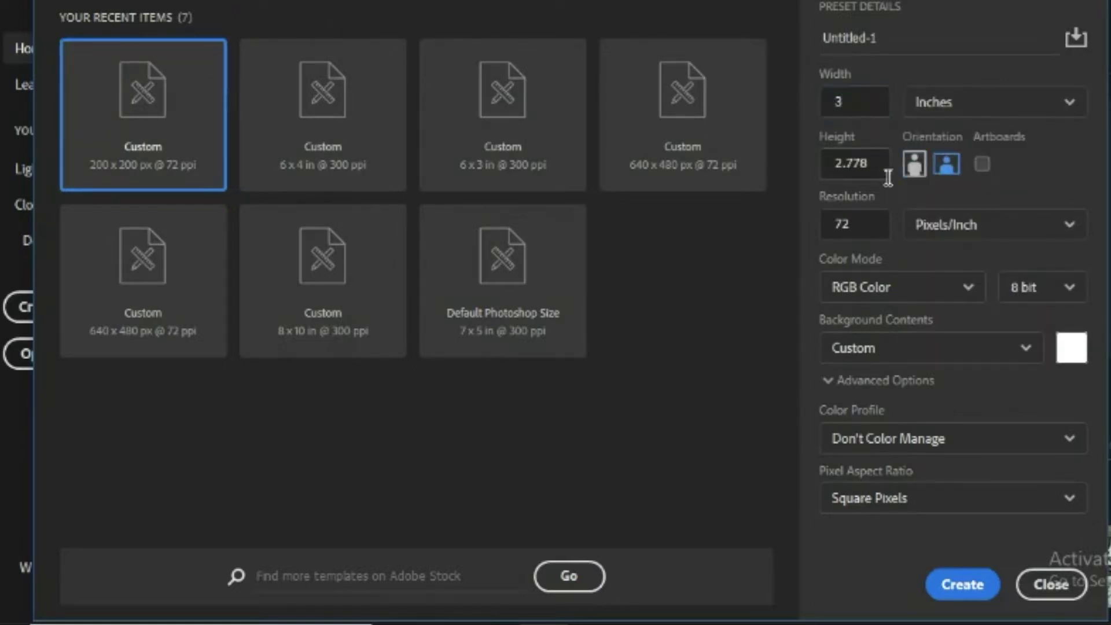
double_click(868, 154)
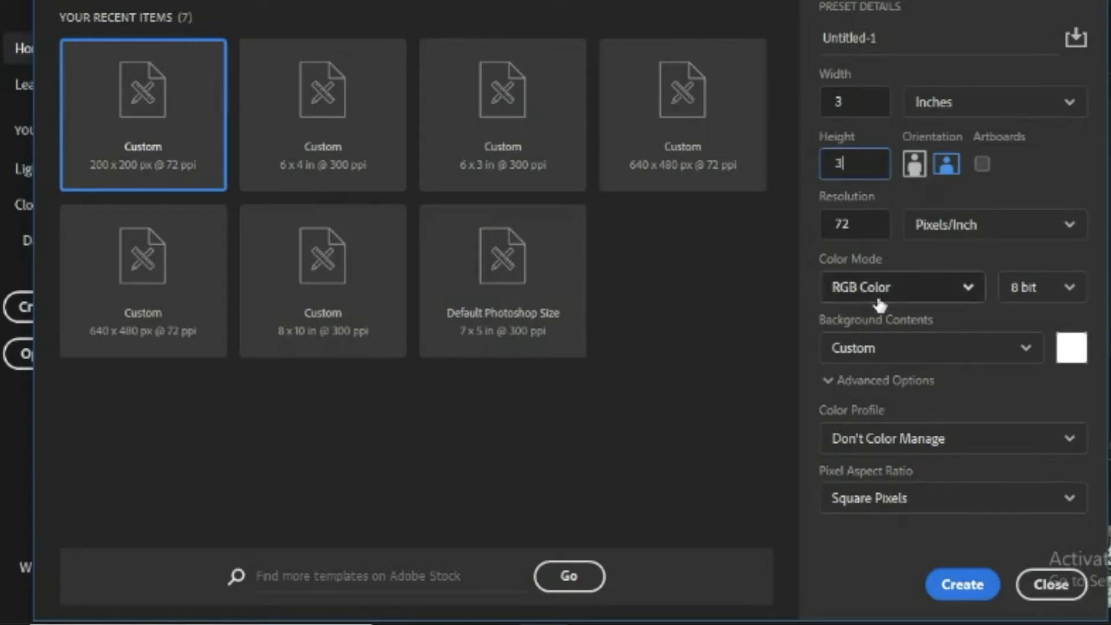
double_click(872, 219)
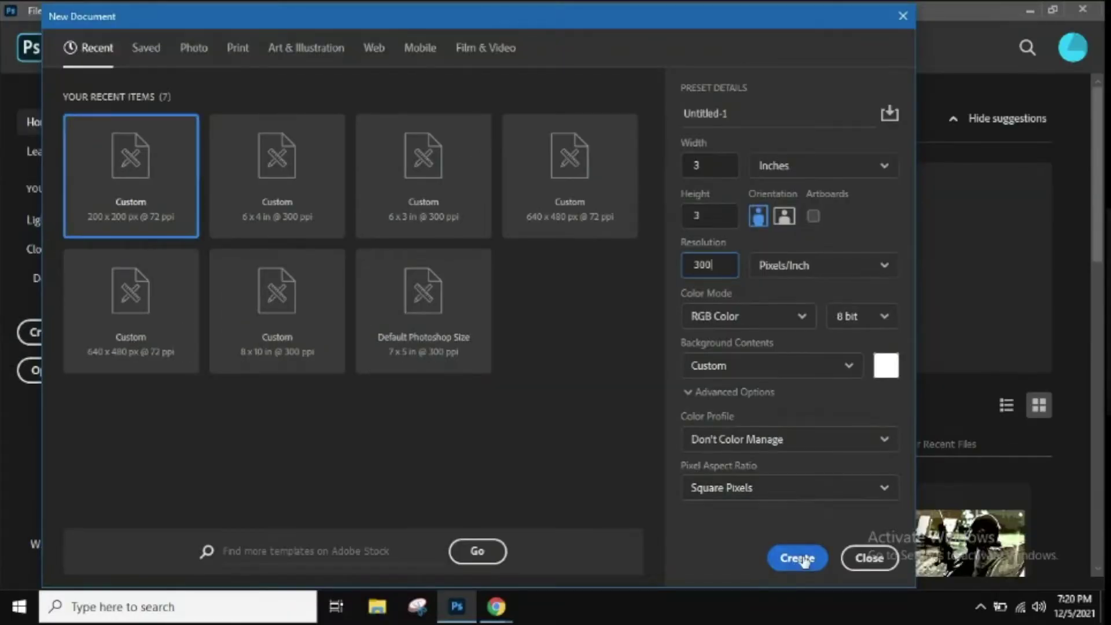
left_click(964, 586)
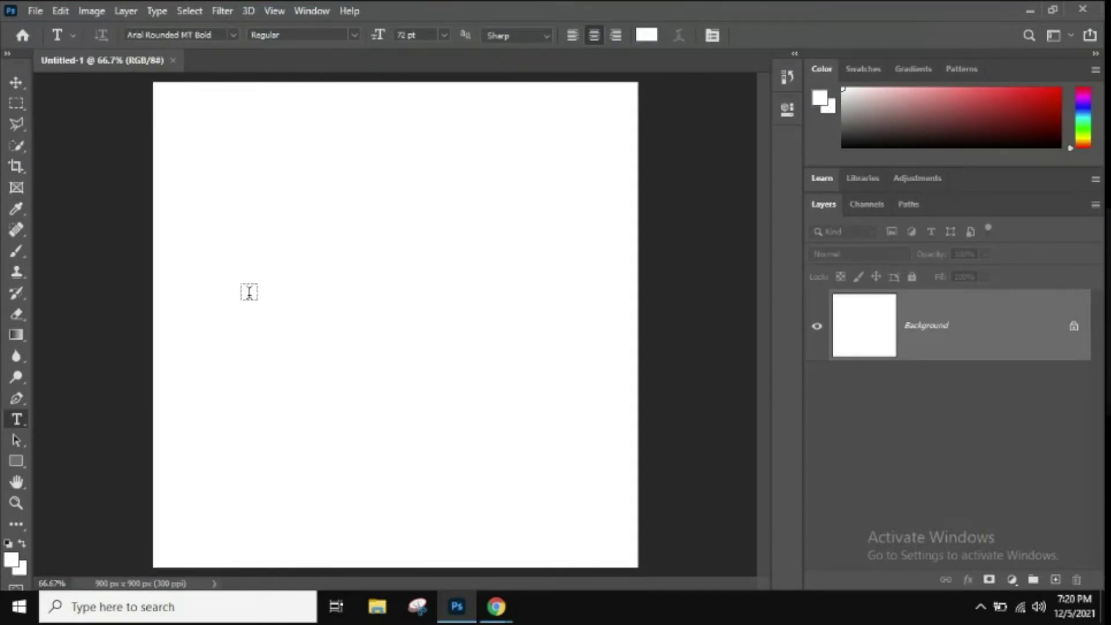
Fill the Background layer with black
left_click(61, 10)
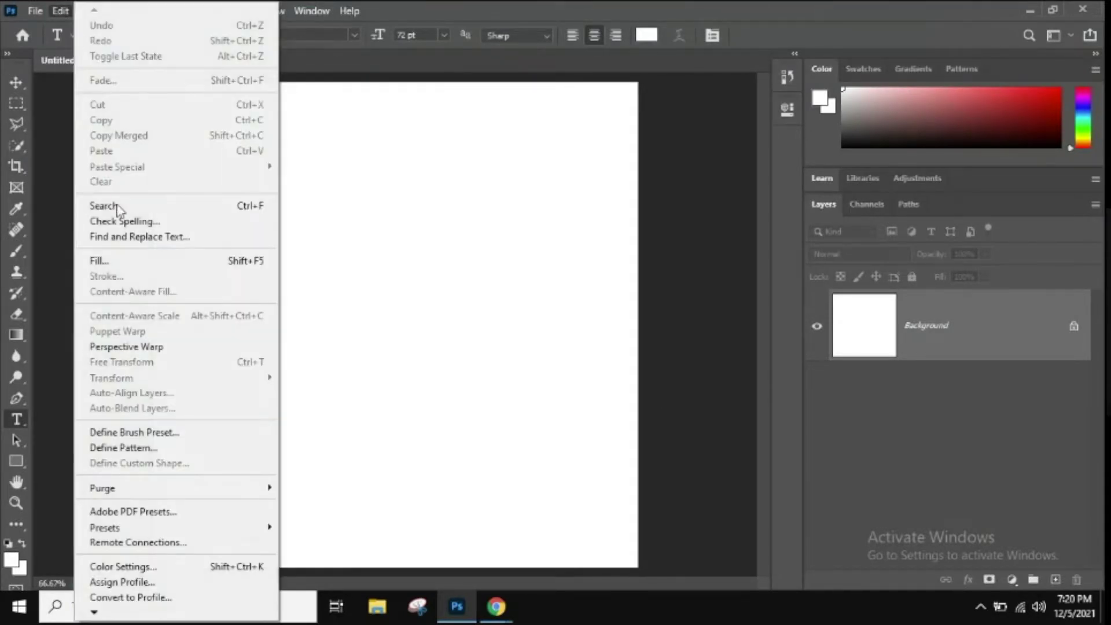
left_click(110, 260)
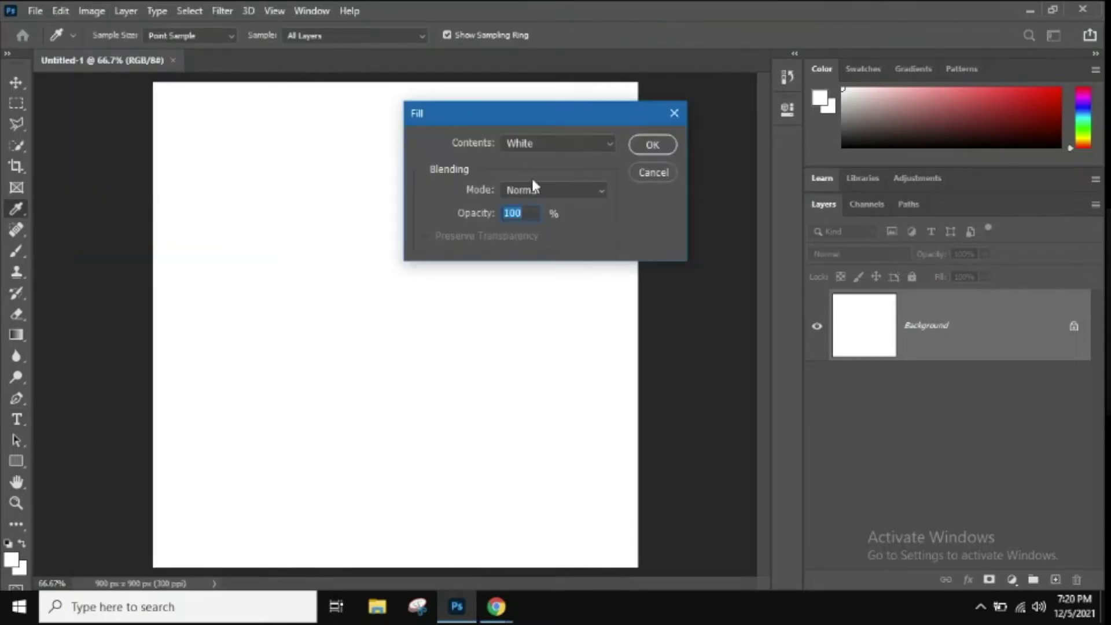
left_click(550, 150)
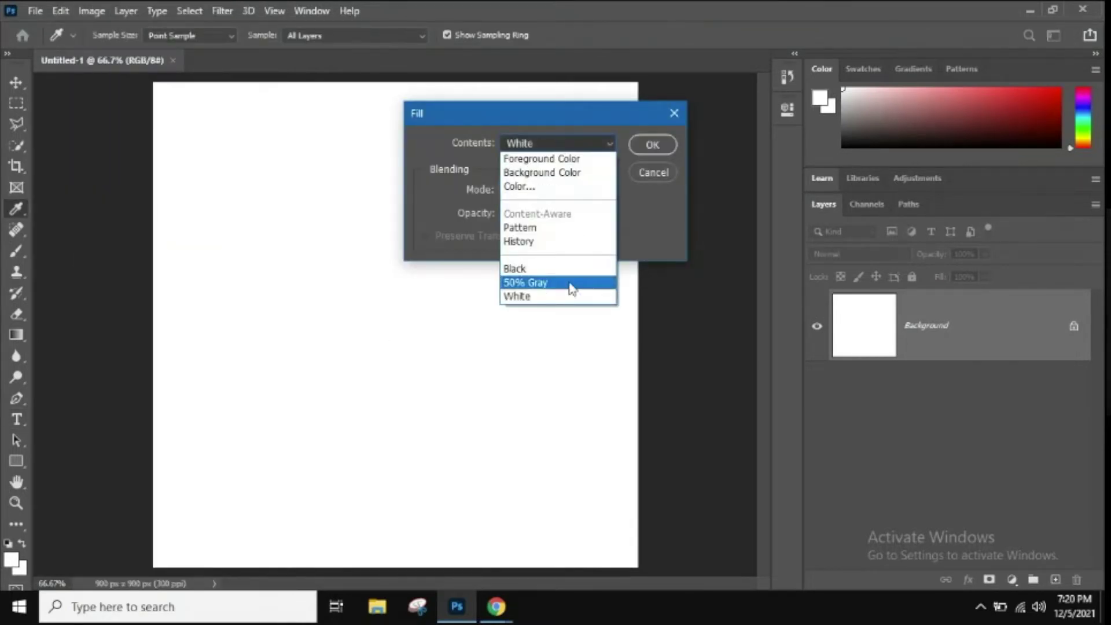
left_click(566, 268)
left_click(652, 144)
Set the Type tool's font to Times New Roman Bold
key("t")
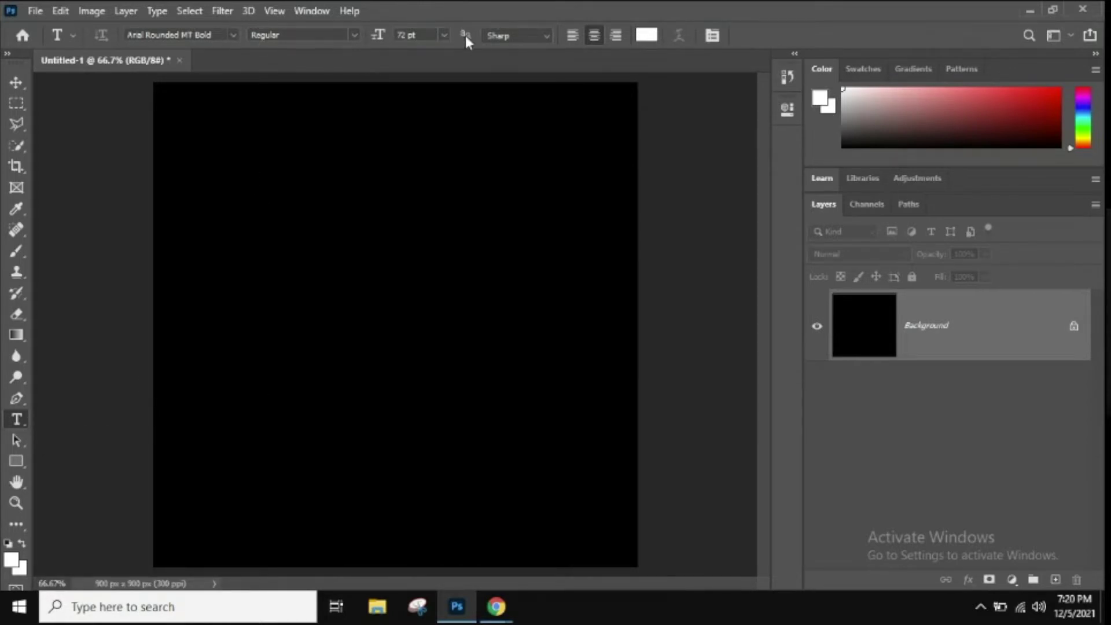
left_click(232, 35)
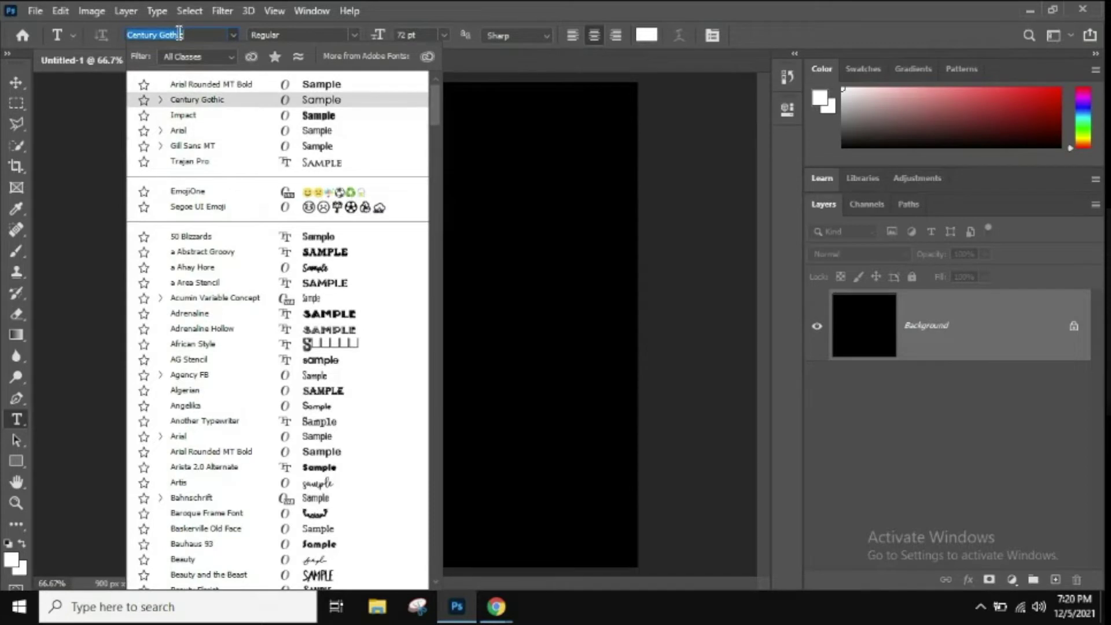
type("TIMES")
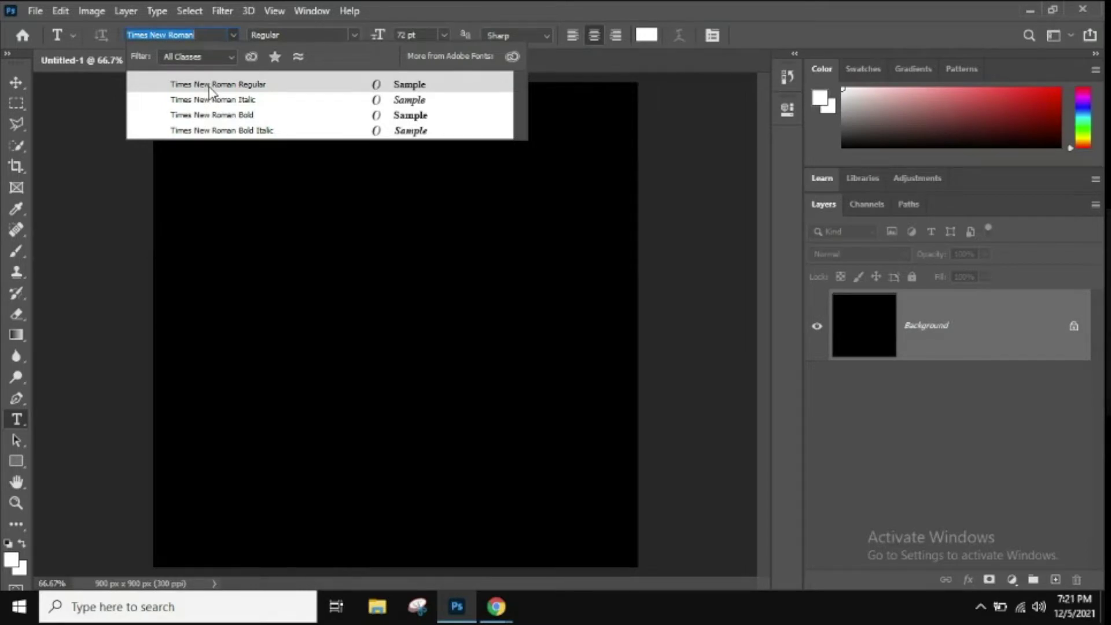
left_click(216, 115)
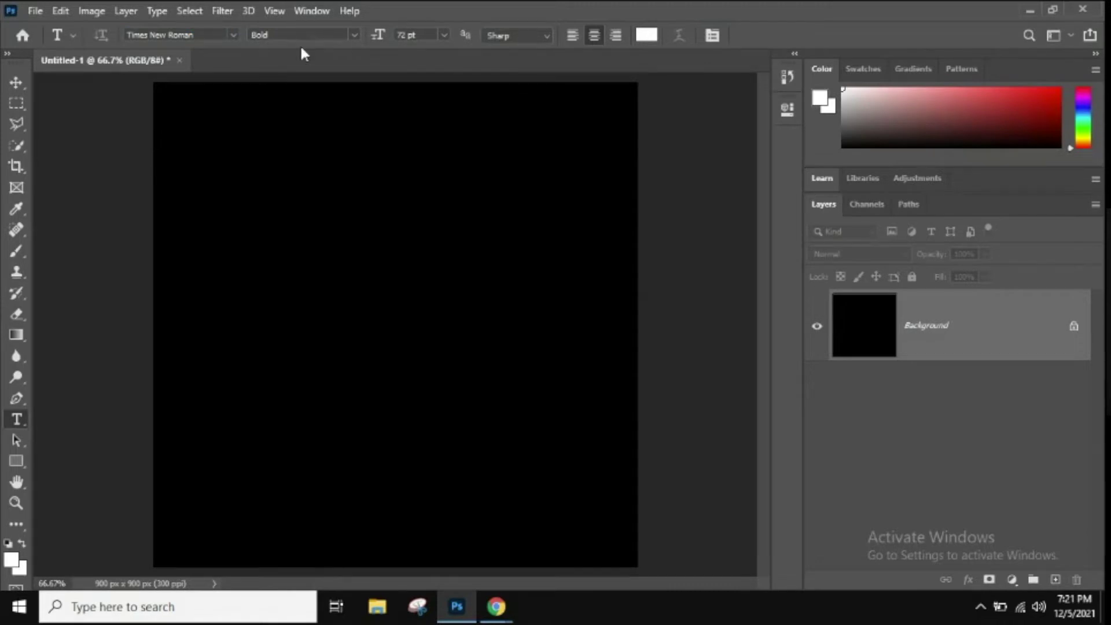
double_click(425, 35)
type("0")
left_click(19, 568)
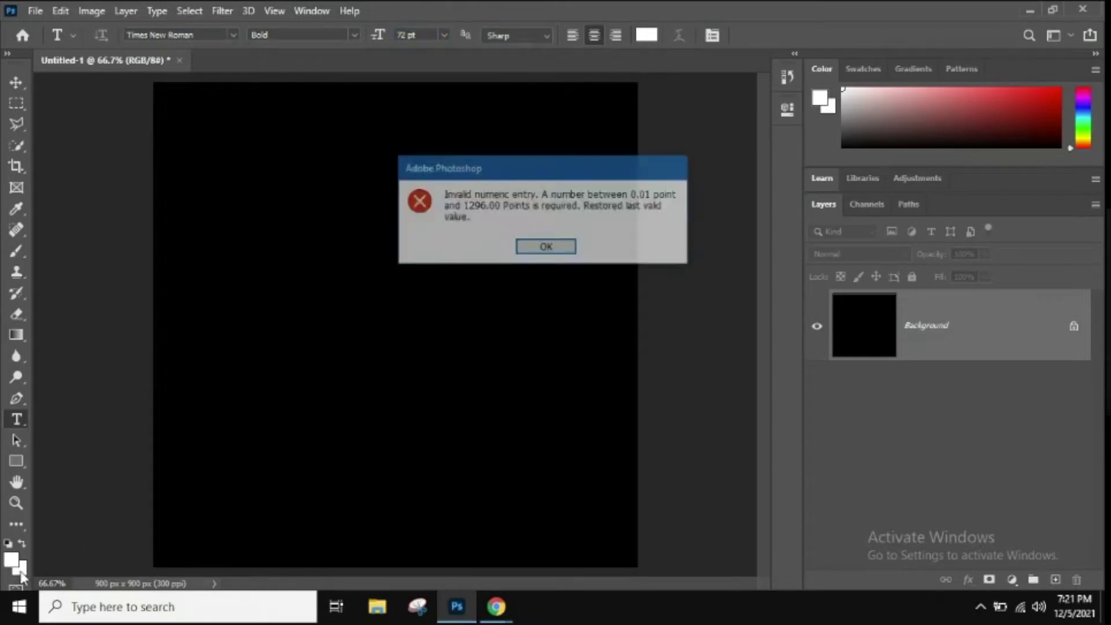
left_click(550, 250)
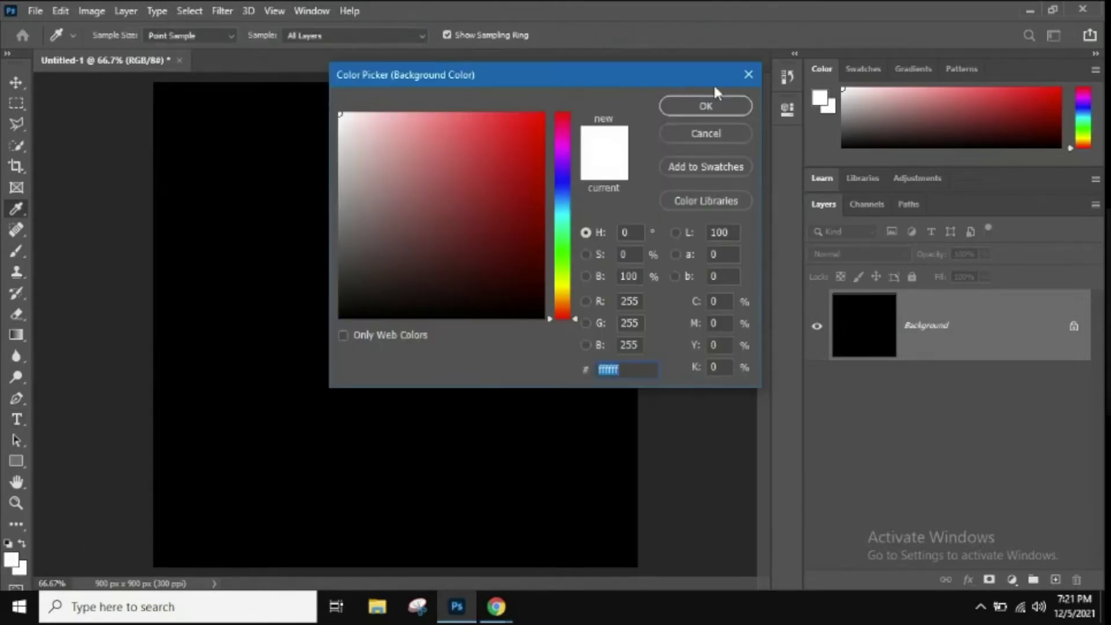
left_click(706, 139)
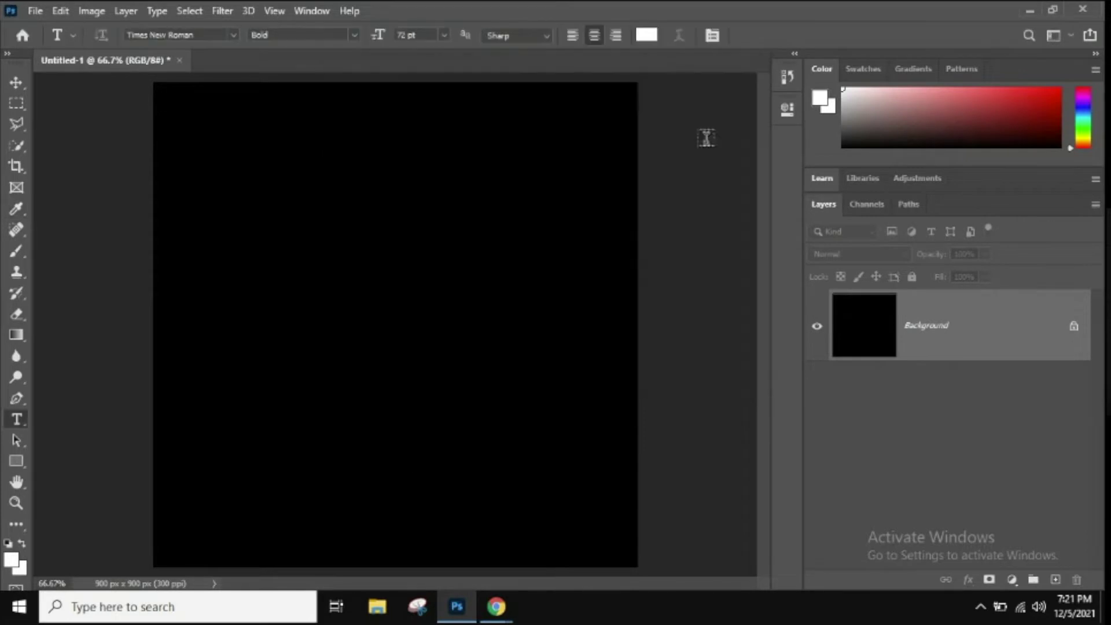
Set the foreground colour to white and the background colour to black, and place the text "FIRE" across the middle of the canvas
left_click(8, 544)
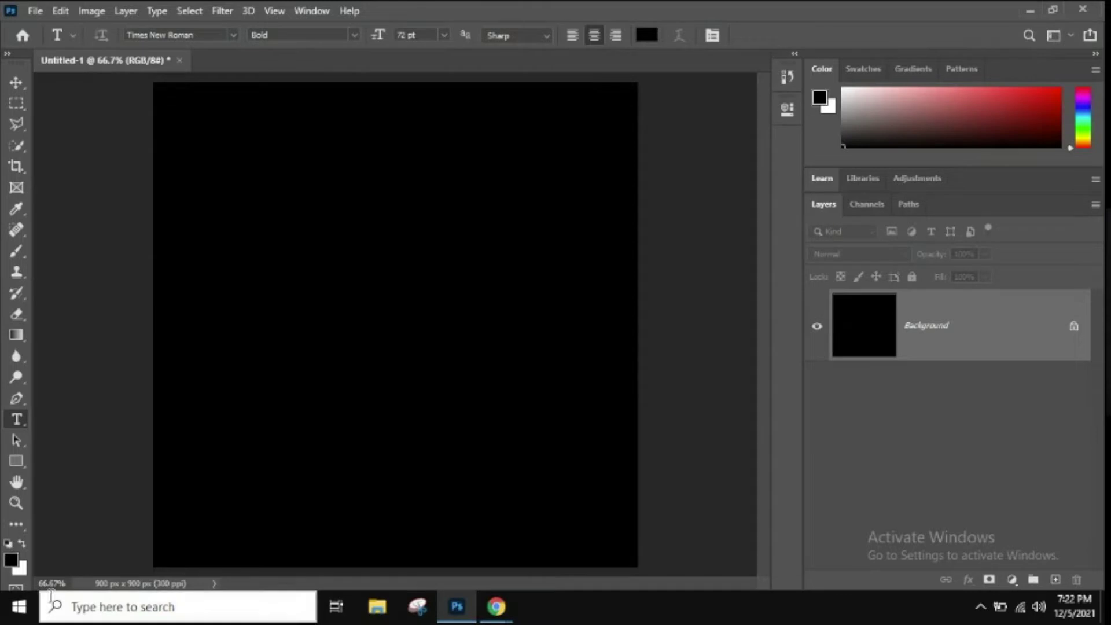
left_click(22, 543)
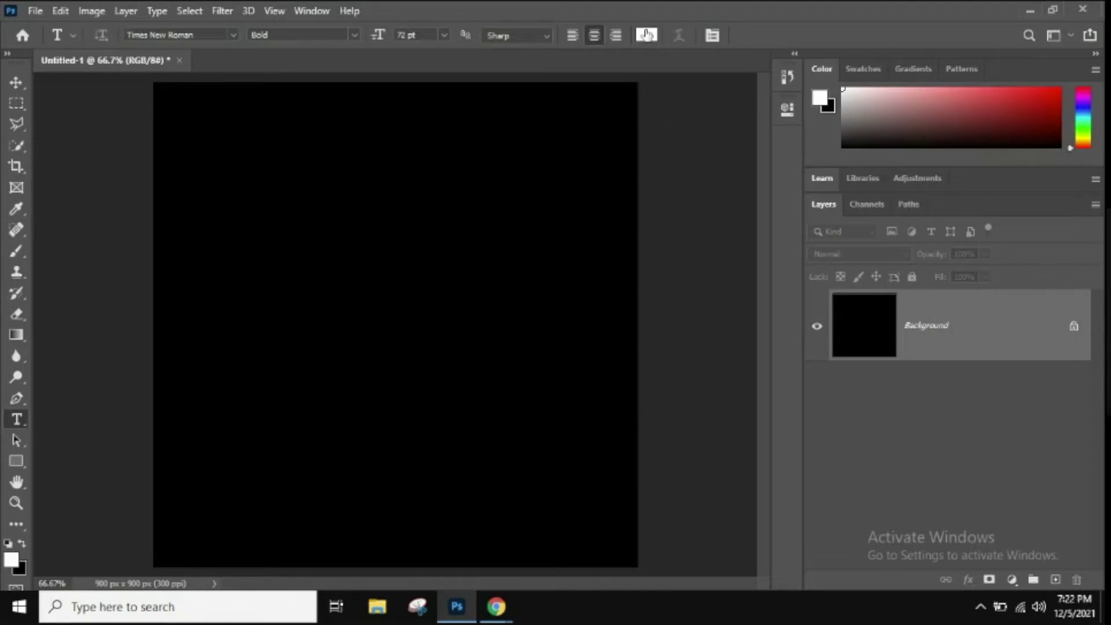
left_click(289, 327)
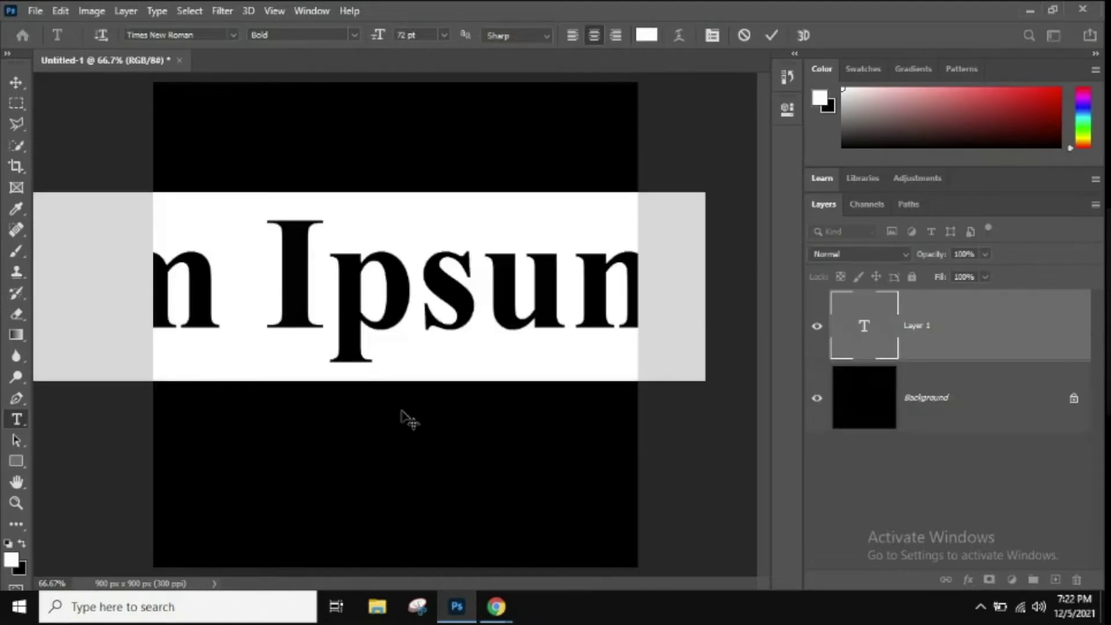
key("BackSpace")
type("F")
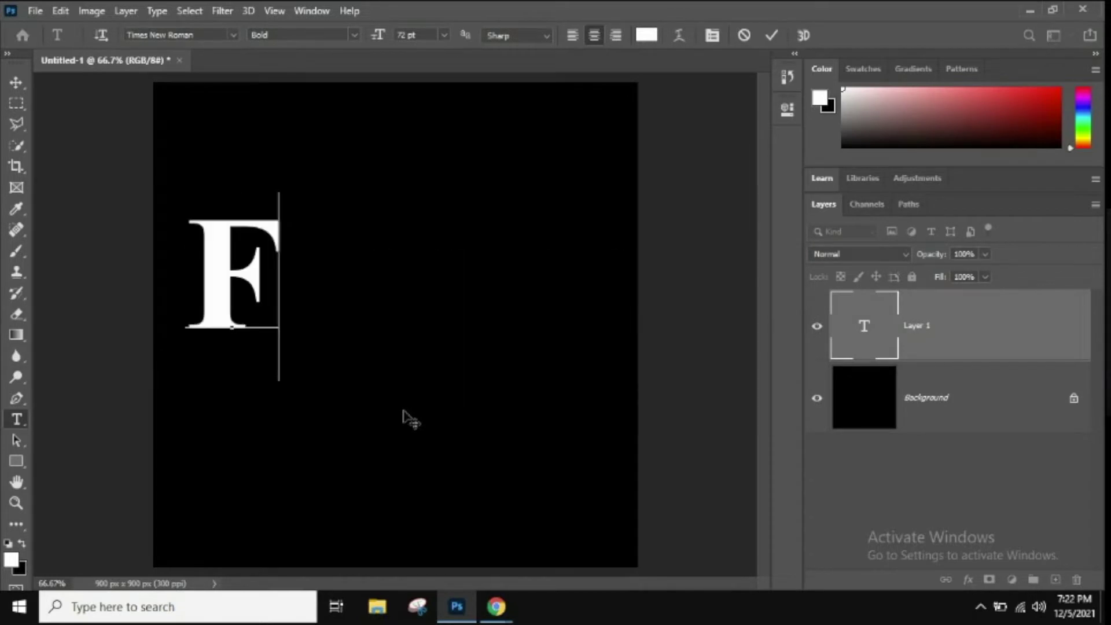
type("IRE")
left_click_drag(427, 416, 571, 474)
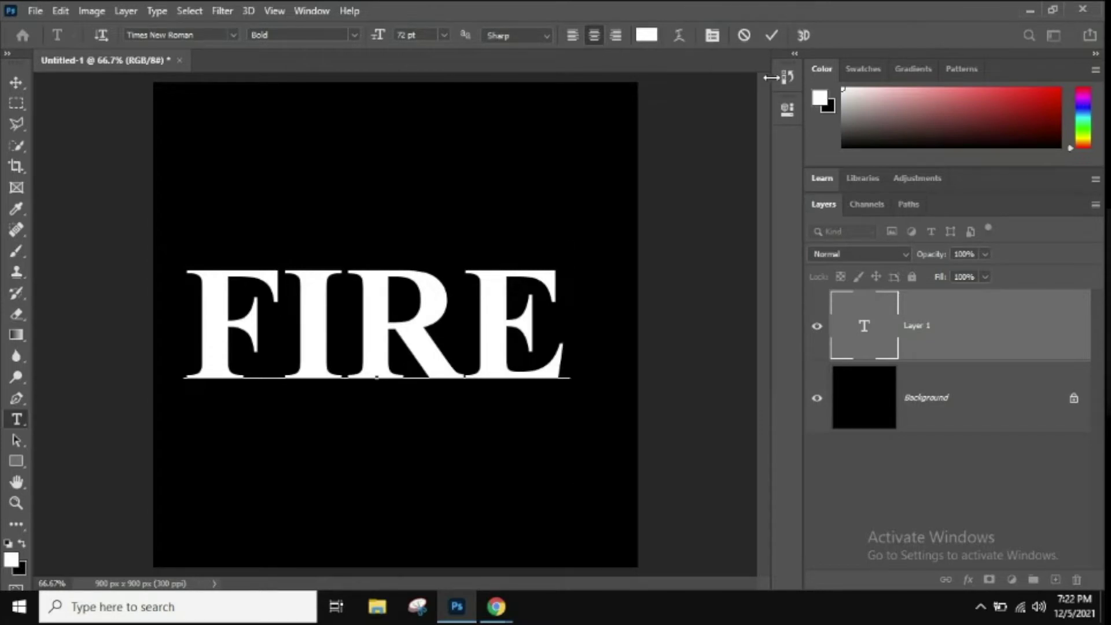
left_click(773, 37)
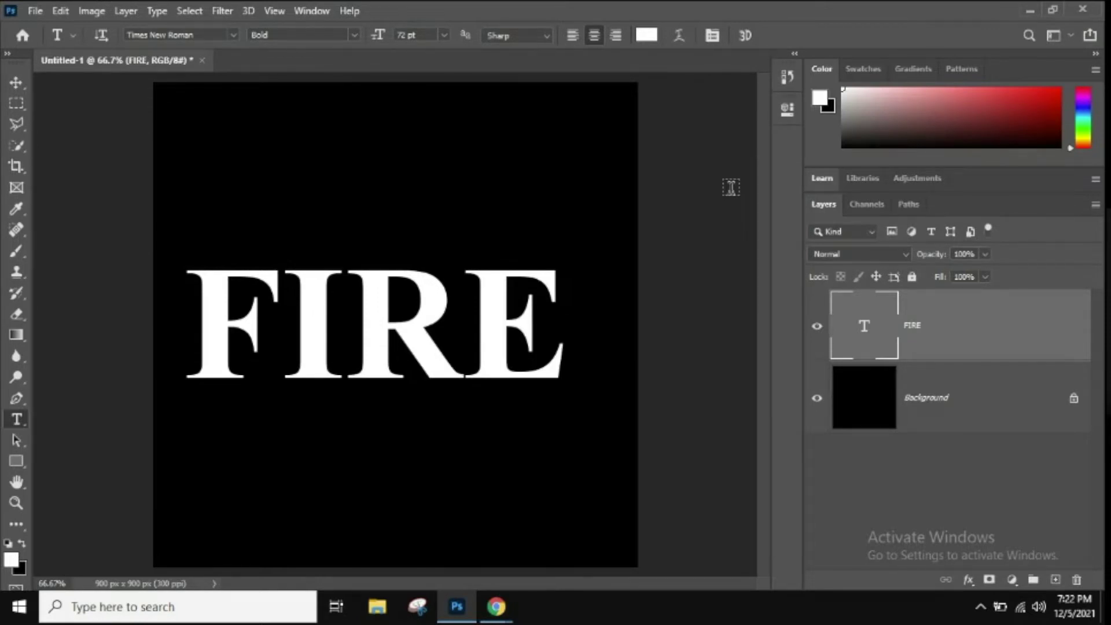
left_click(627, 202)
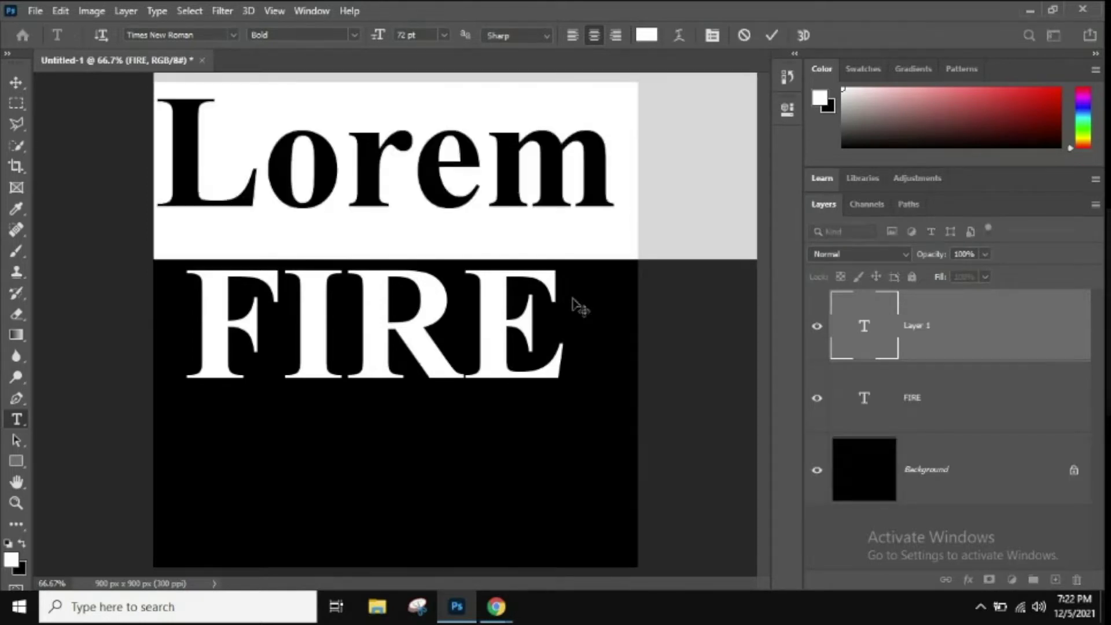
left_click(577, 197)
key("Escape")
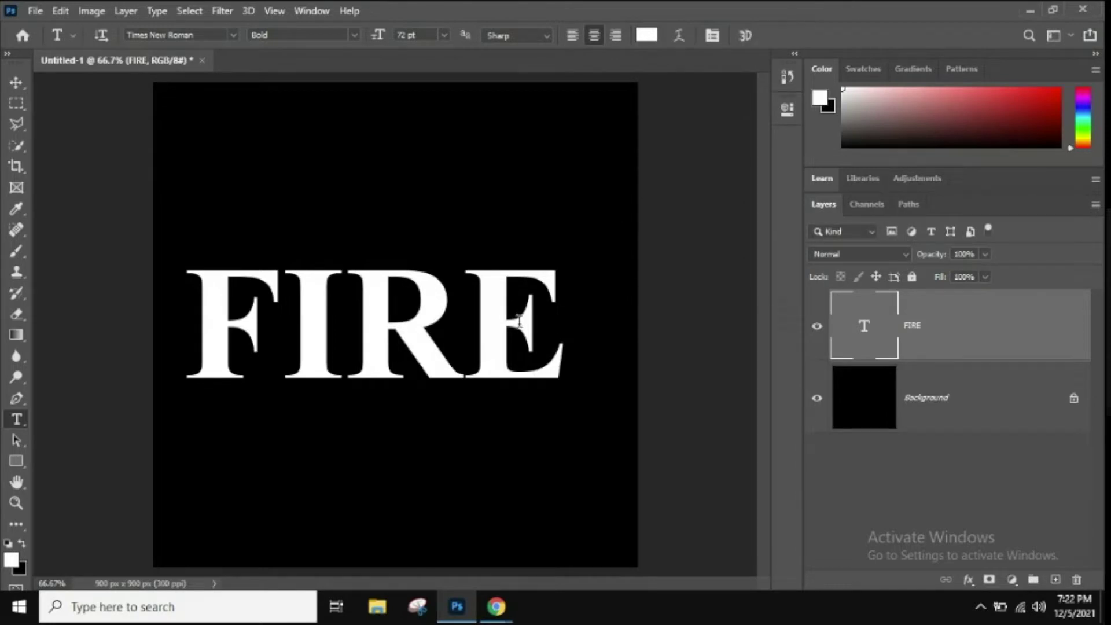
Stretch the FIRE text wider and taller, to a font size of about 78 pt, so it spans most of the canvas width
left_click(467, 315)
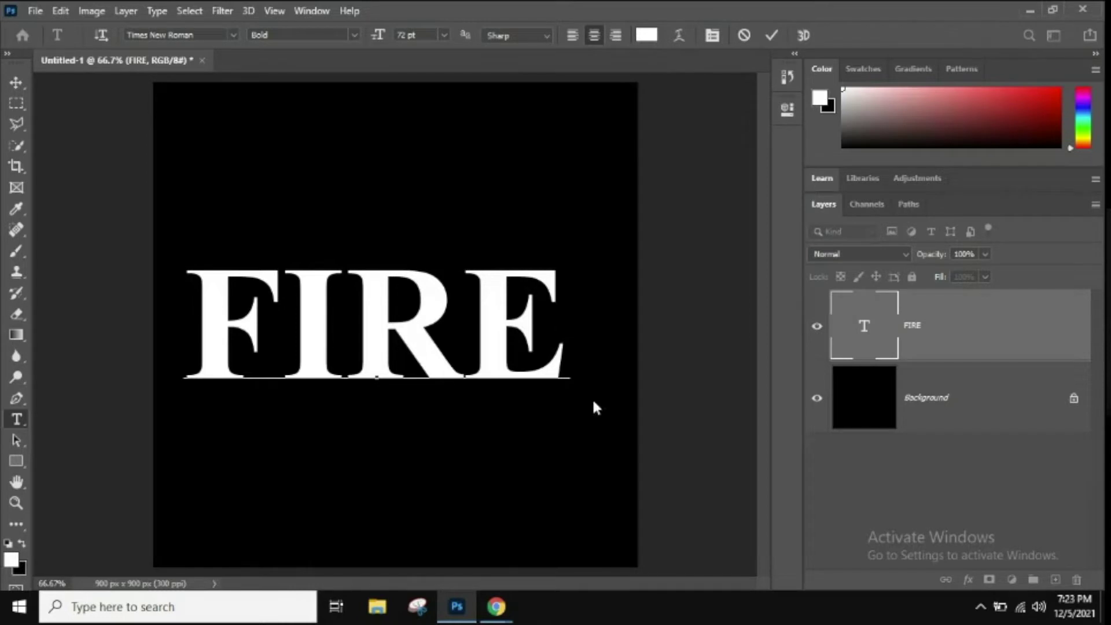
left_click(570, 365)
key("ctrl")
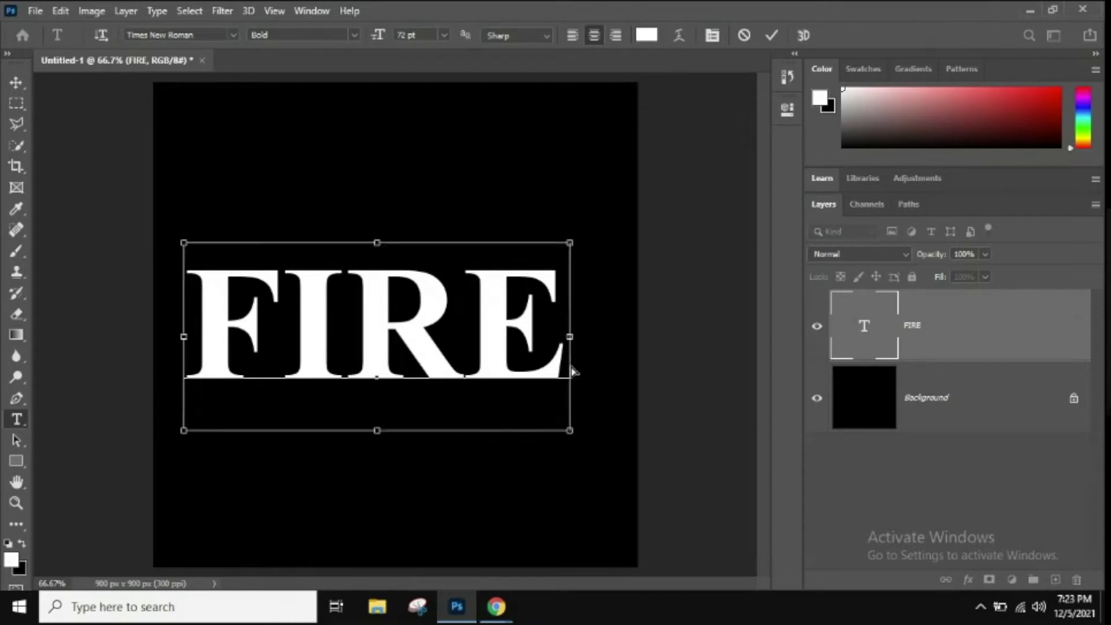
left_click_drag(572, 431, 621, 422)
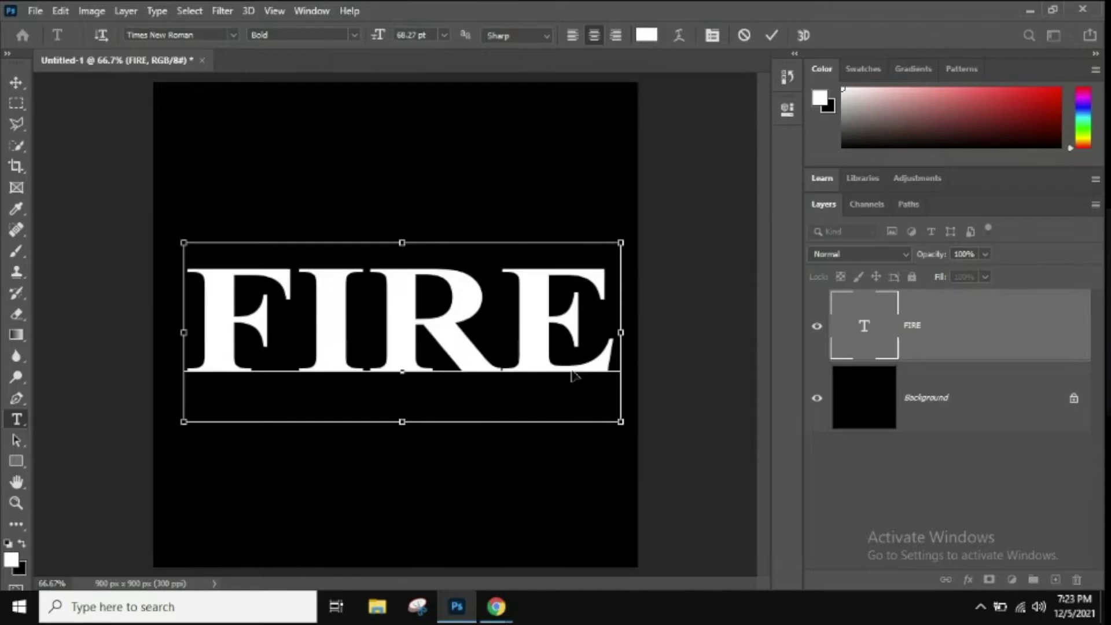
left_click_drag(618, 235, 609, 207)
left_click(769, 37)
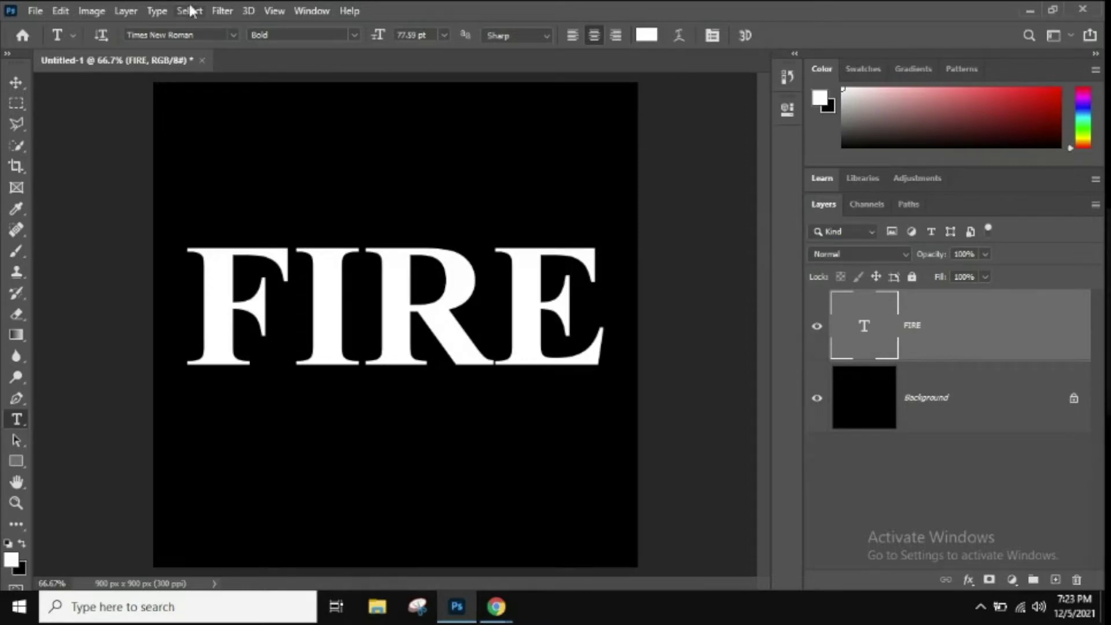
Rasterize the FIRE type layer
left_click(121, 12)
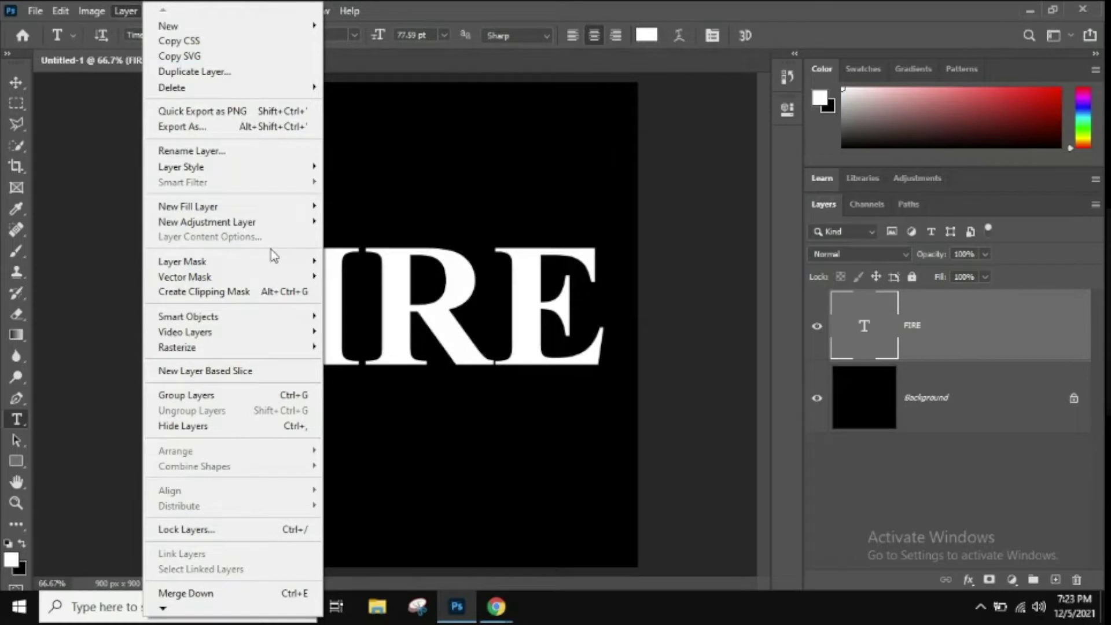
mouse_move(292, 348)
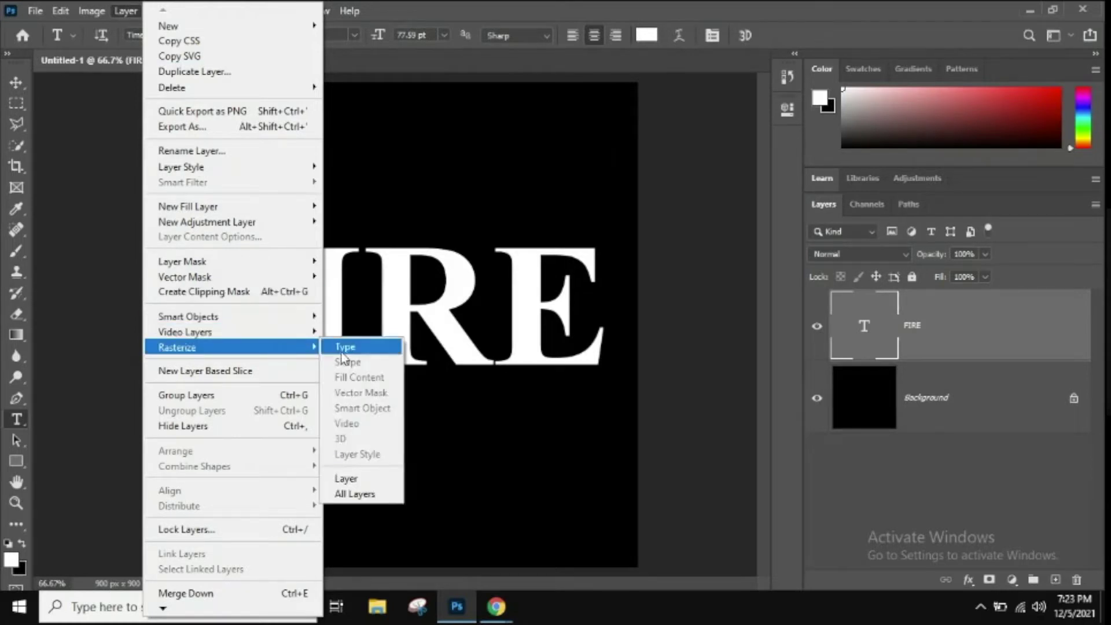
right_click(961, 326)
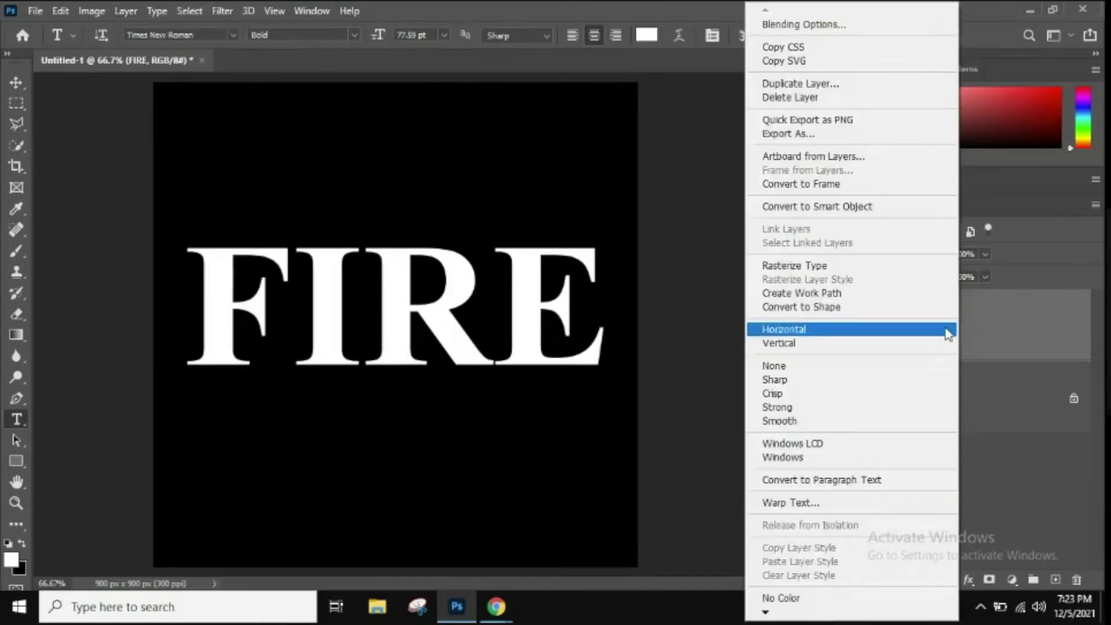
left_click(860, 266)
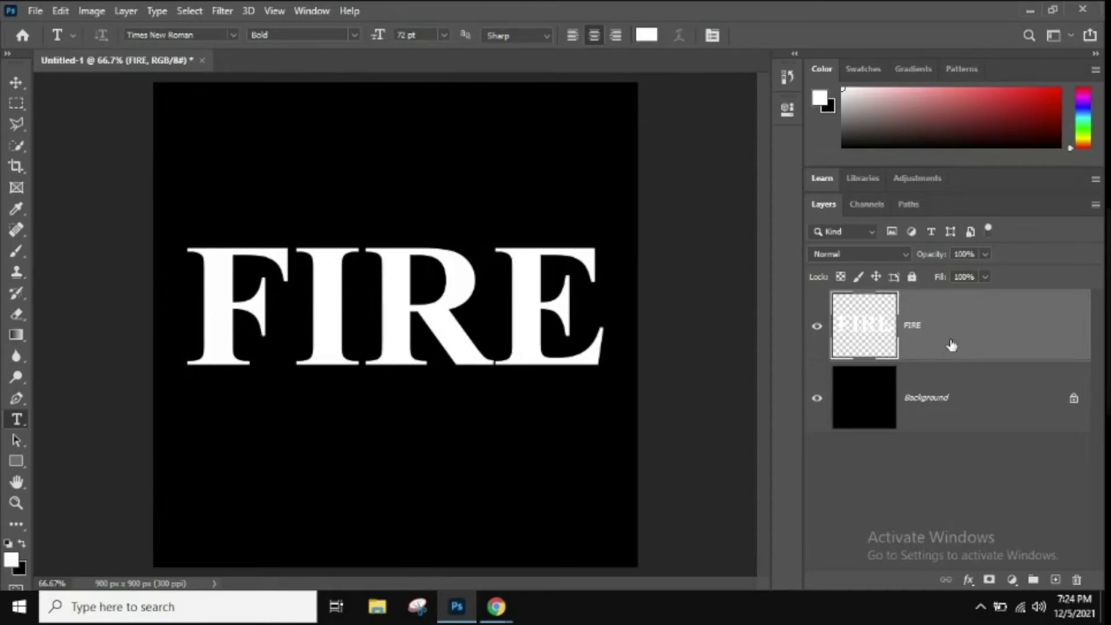
Duplicate the rasterized FIRE layer and hide the copy
key("ctrl+j")
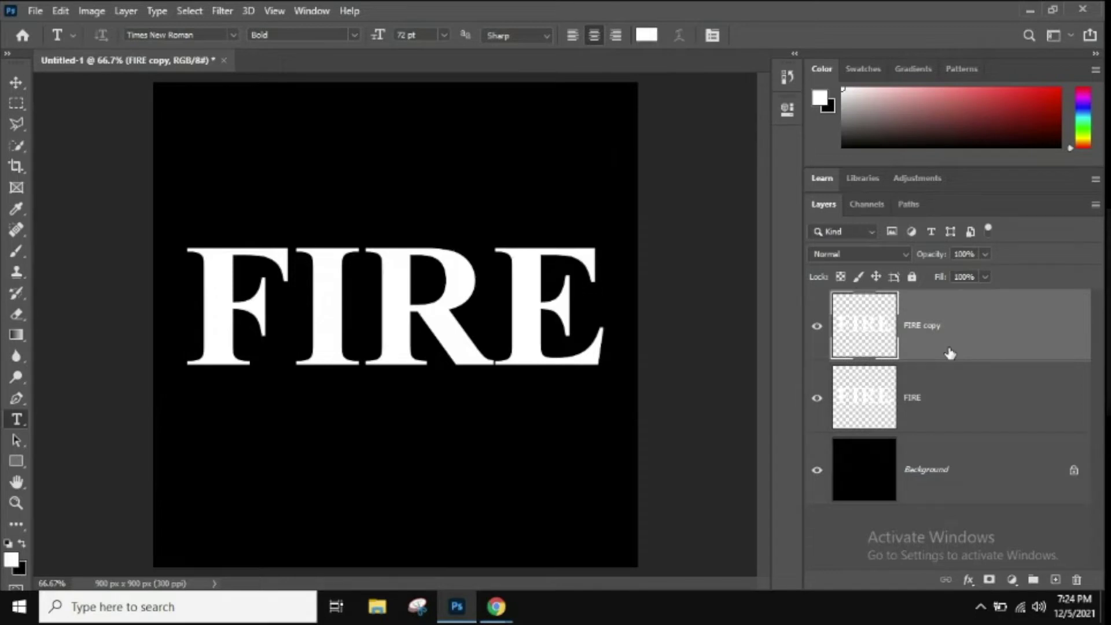
left_click(816, 326)
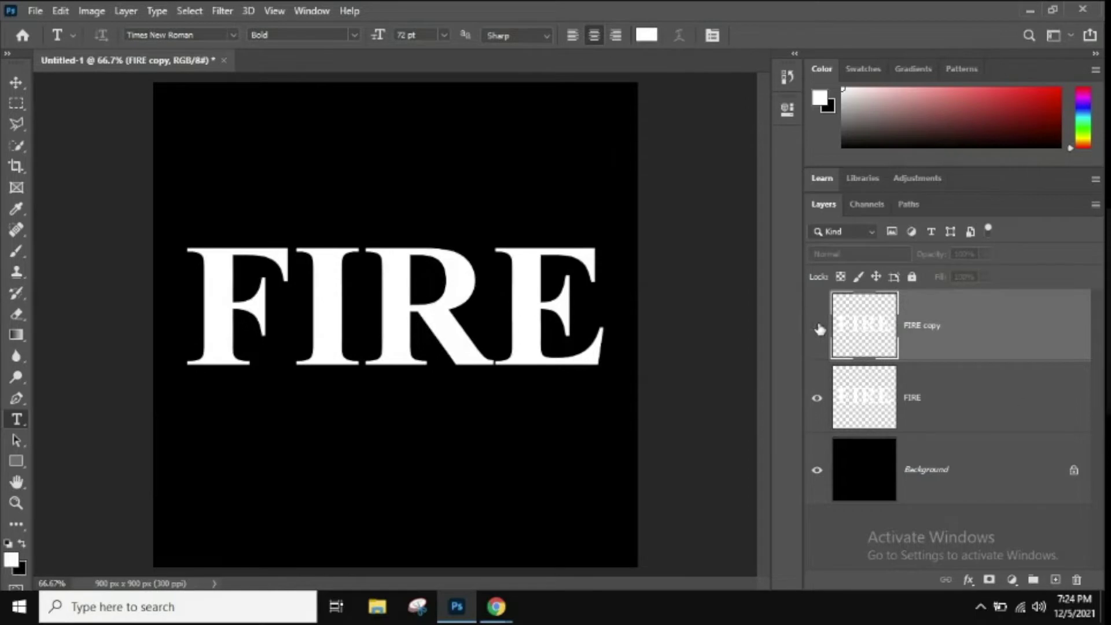
Select the visible FIRE layer and rotate the whole image 90° clockwise
left_click(1021, 406)
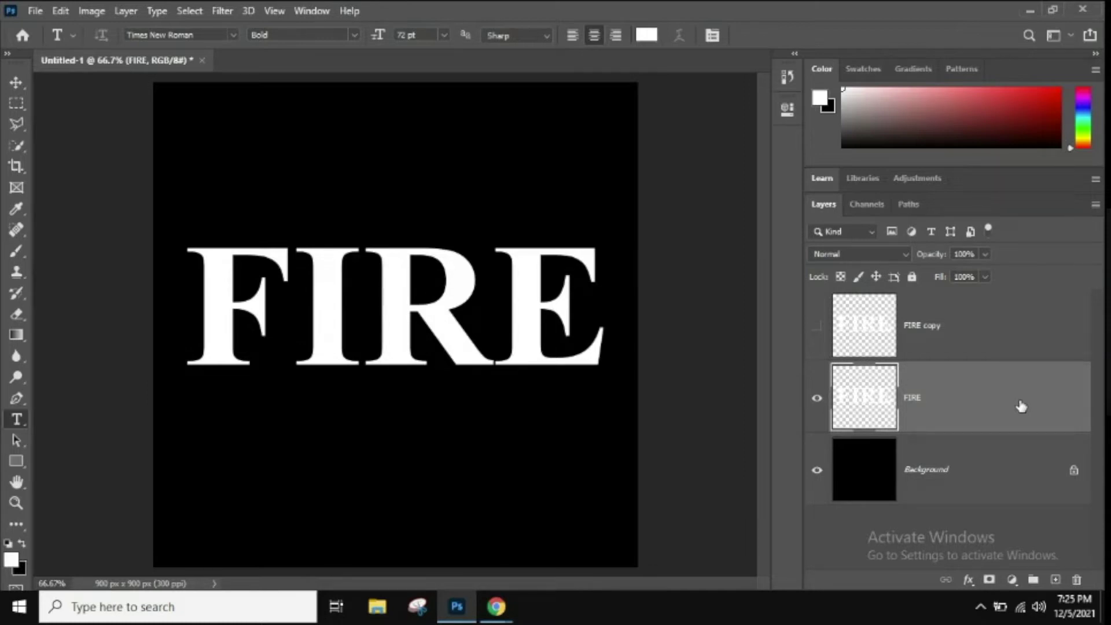
left_click(90, 12)
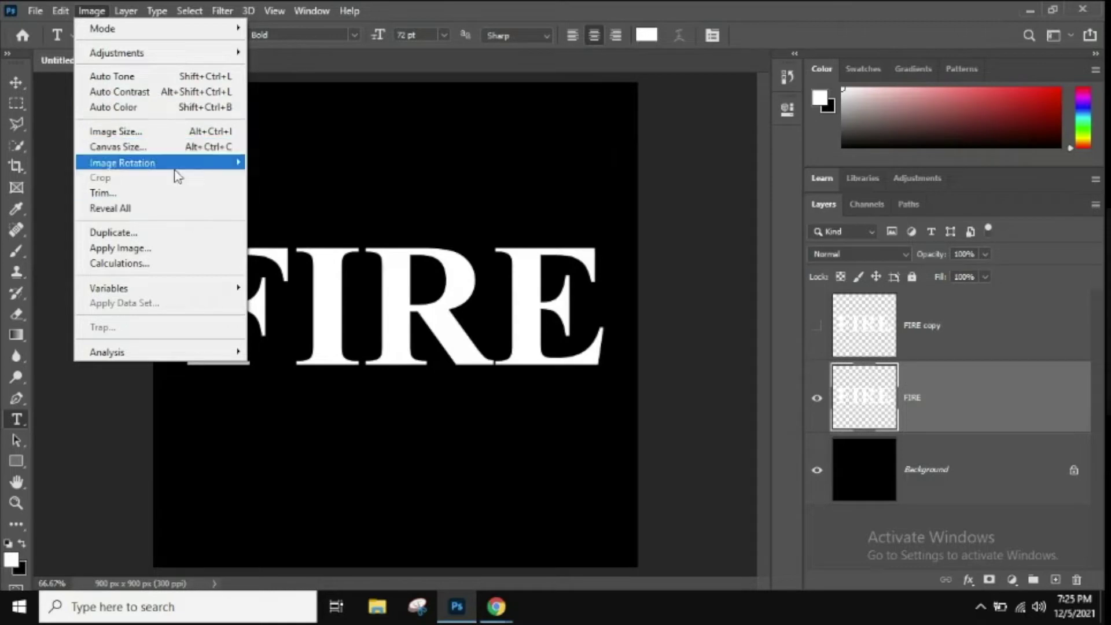
mouse_move(175, 165)
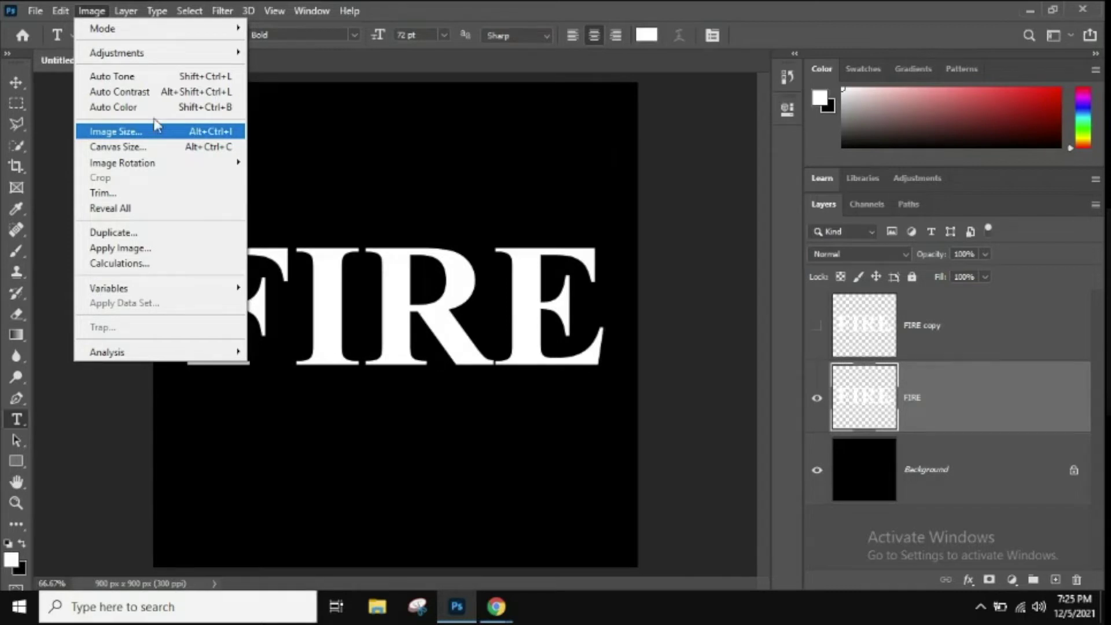
left_click(120, 8)
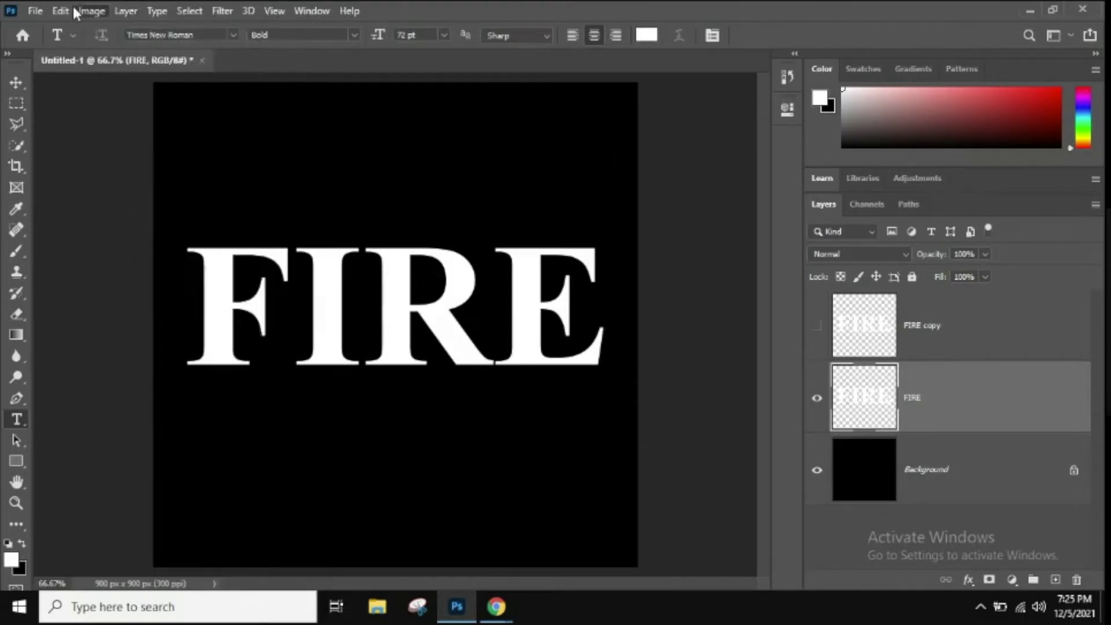
left_click(59, 11)
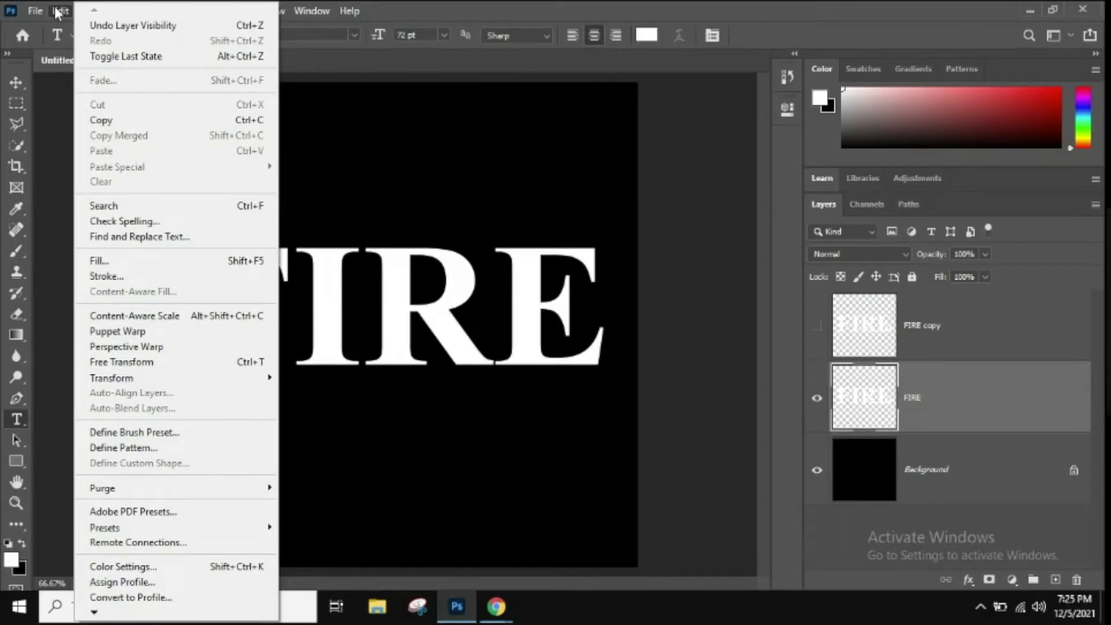
left_click(62, 103)
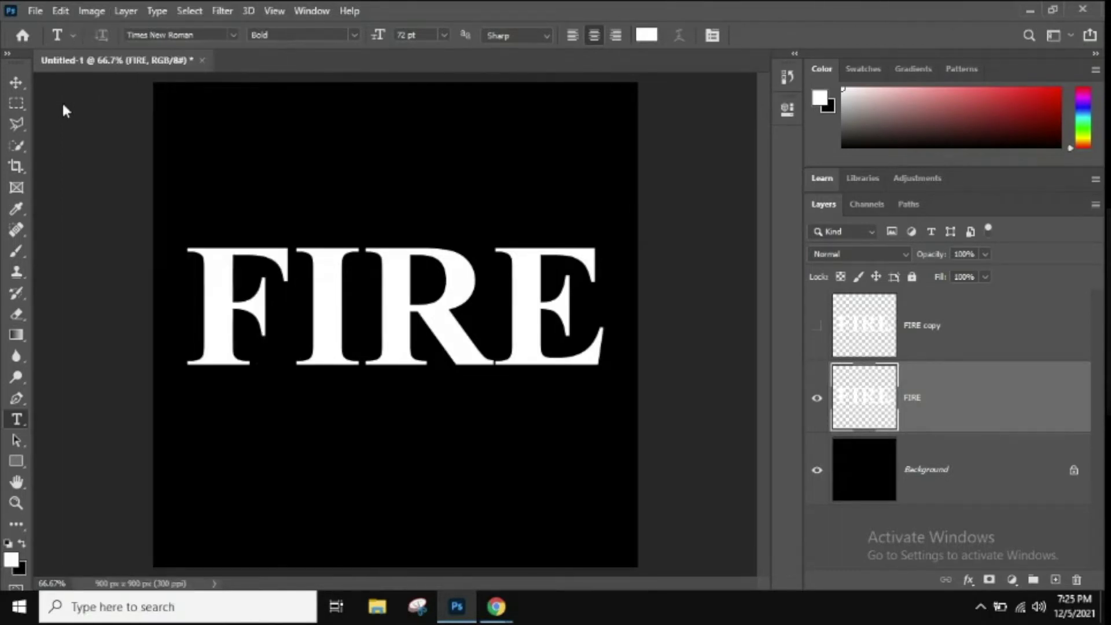
left_click(91, 11)
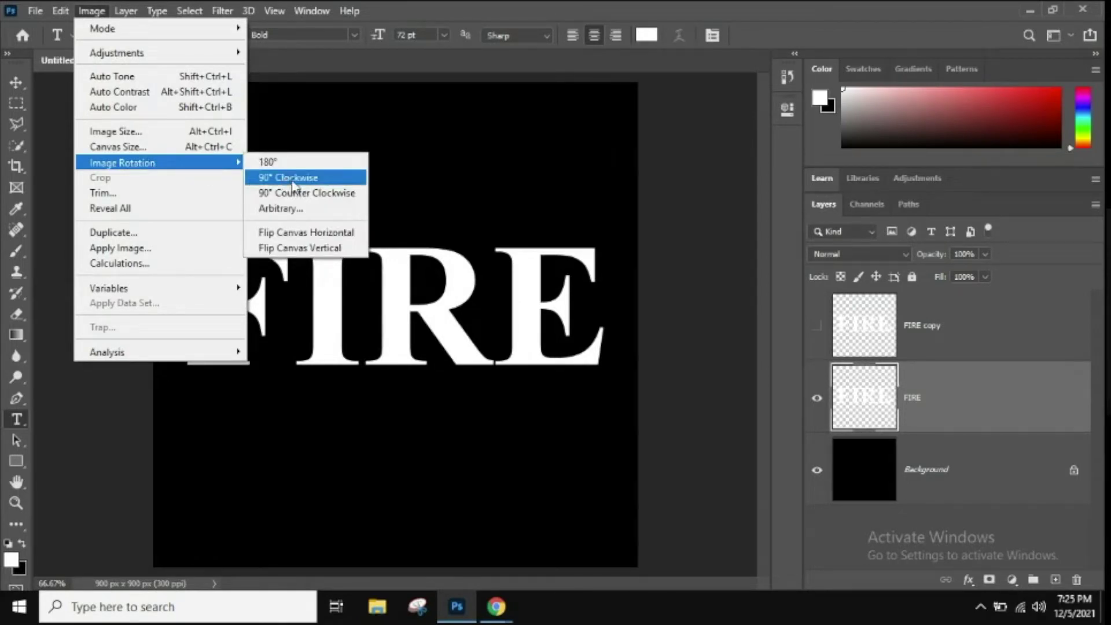
left_click(322, 179)
left_click(326, 177)
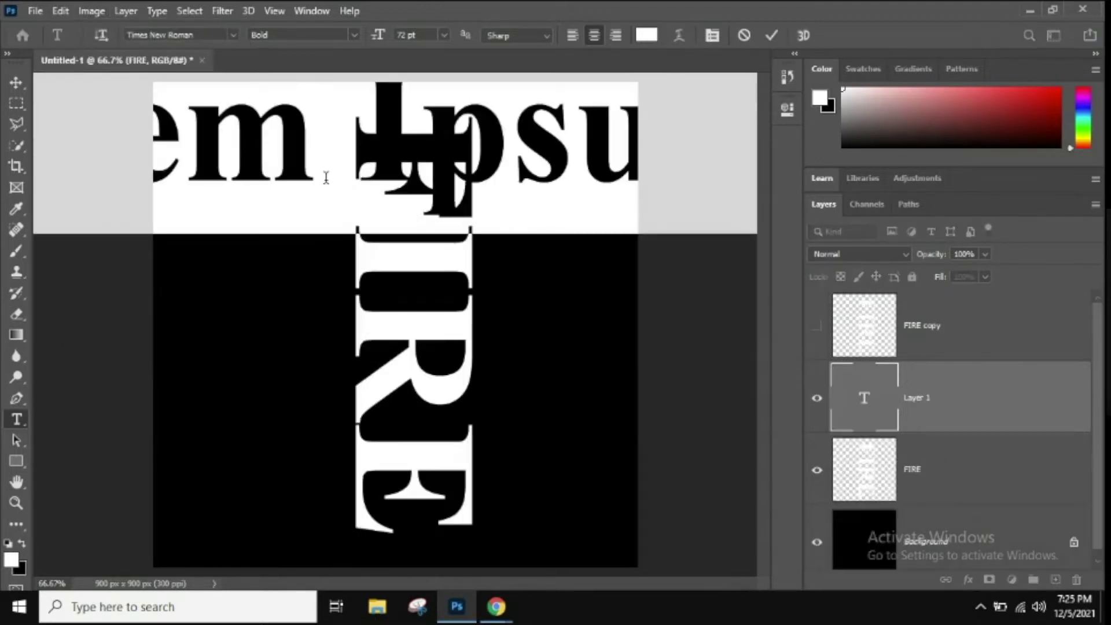
key("BackSpace")
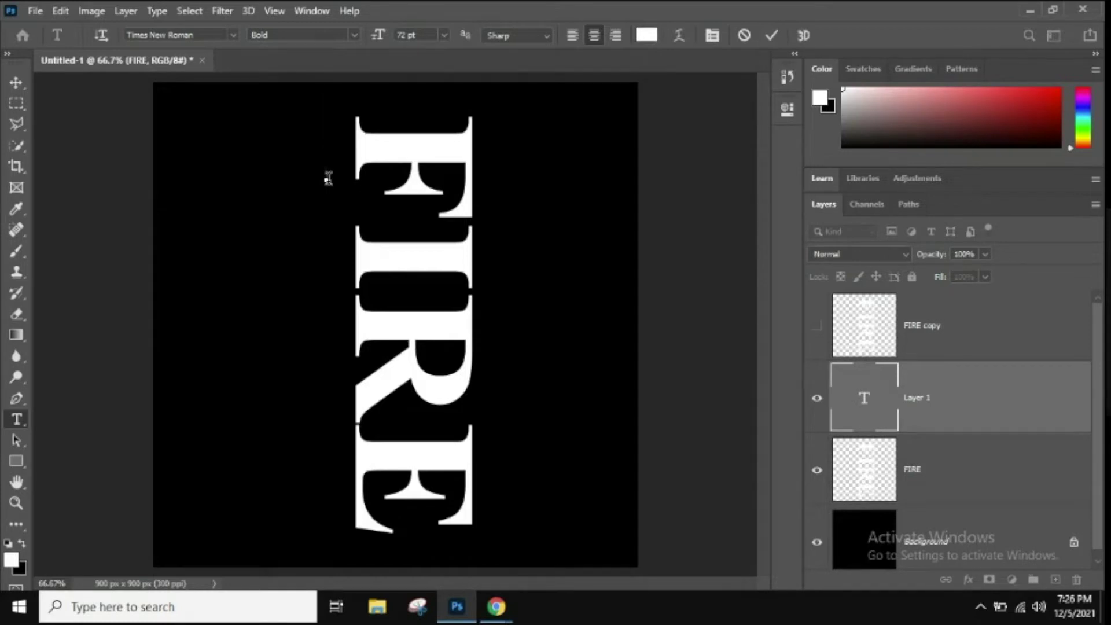
left_click(229, 14)
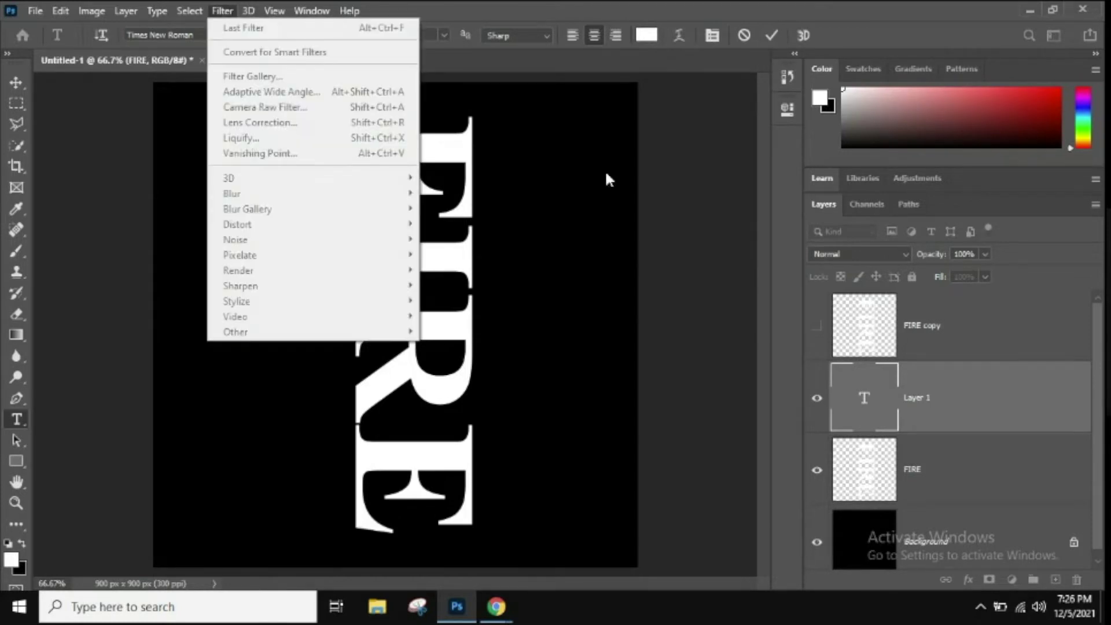
left_click(655, 178)
left_click(655, 179)
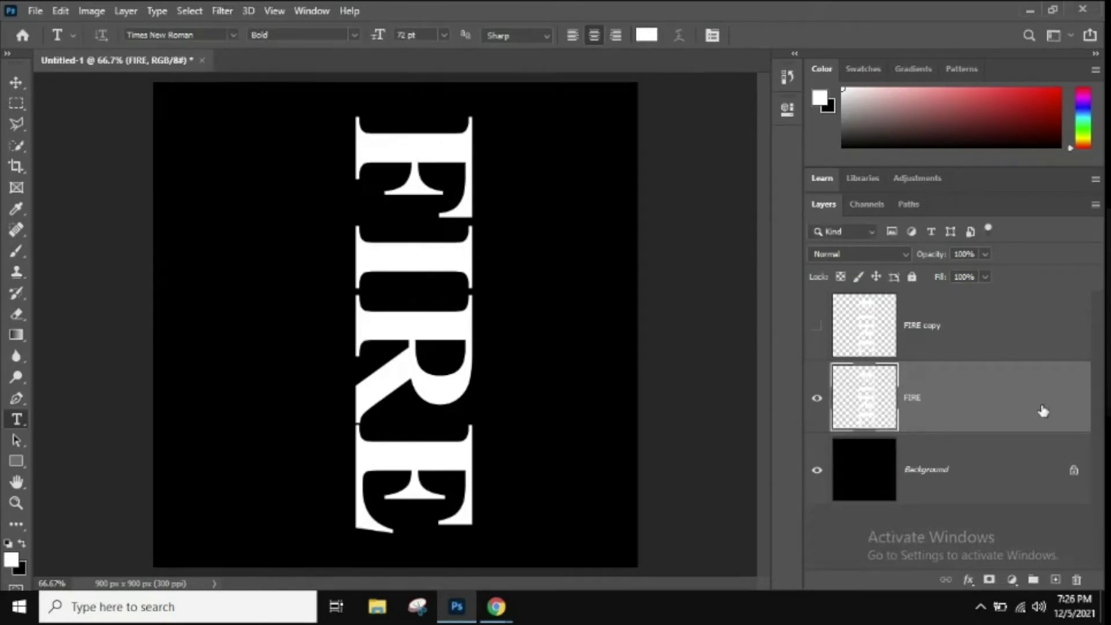
Apply the Wind filter to the FIRE layer with the Wind method and direction From the Left
left_click(222, 13)
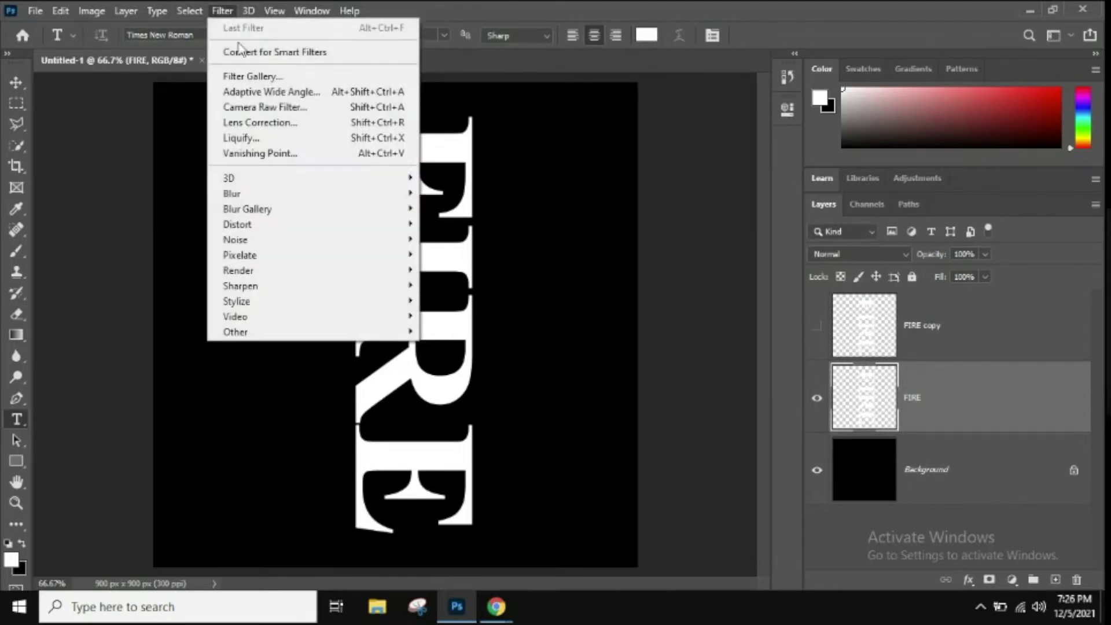
mouse_move(302, 302)
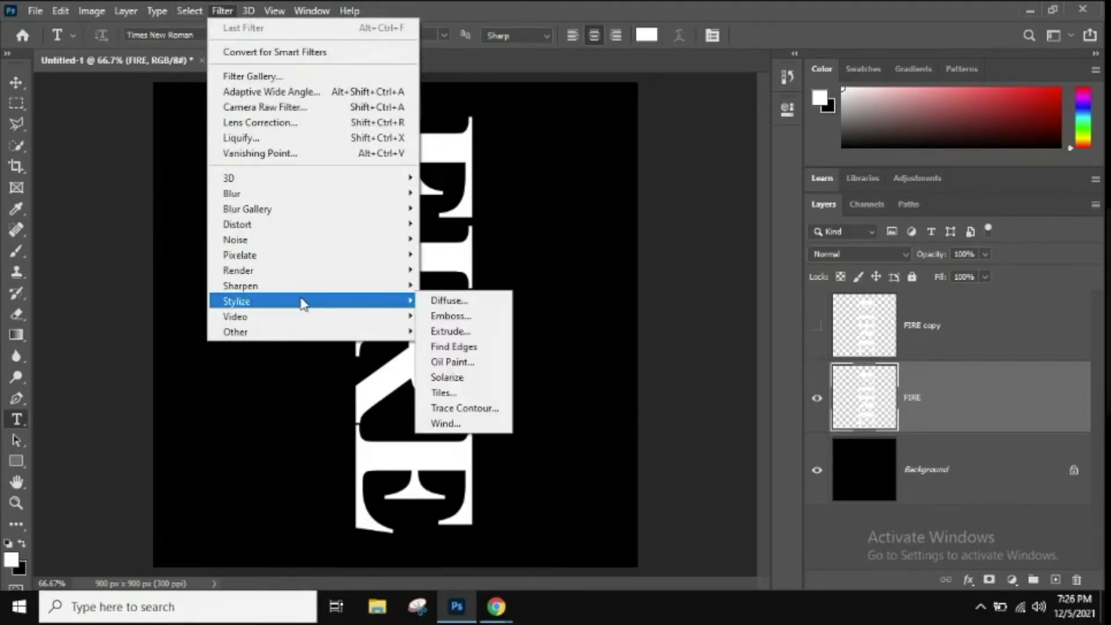
left_click(496, 421)
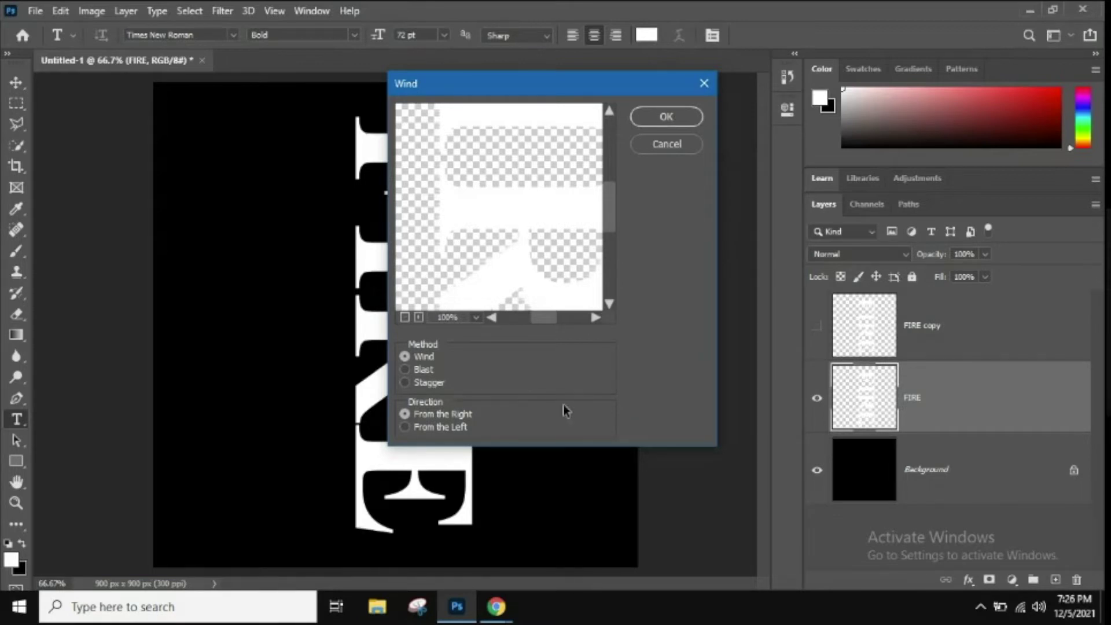
left_click(404, 427)
left_click_drag(506, 201, 434, 198)
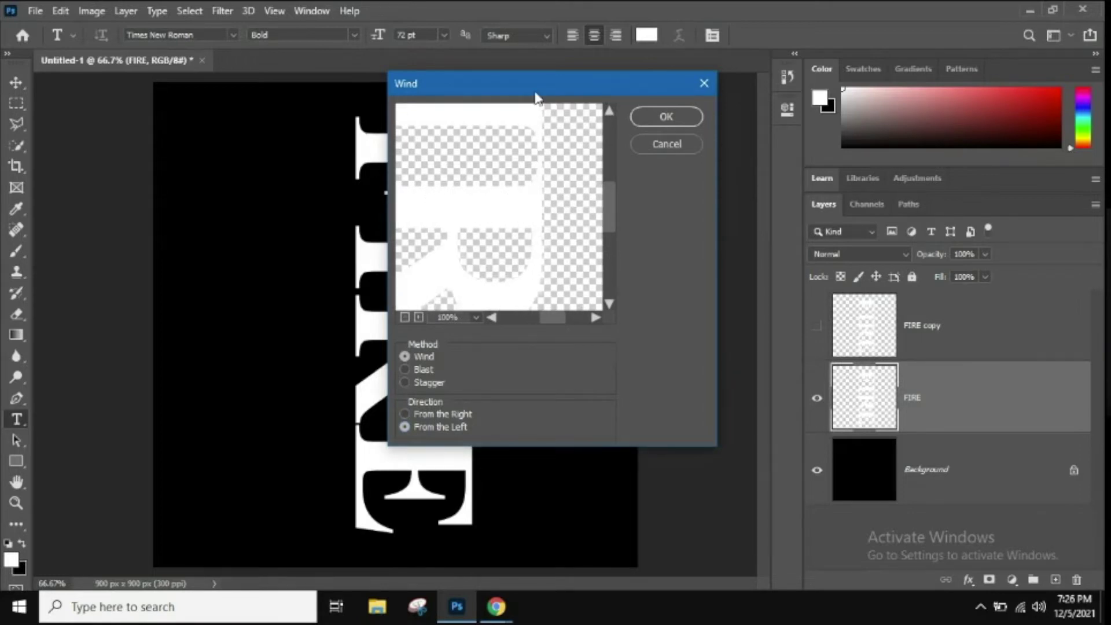
left_click_drag(537, 98, 668, 110)
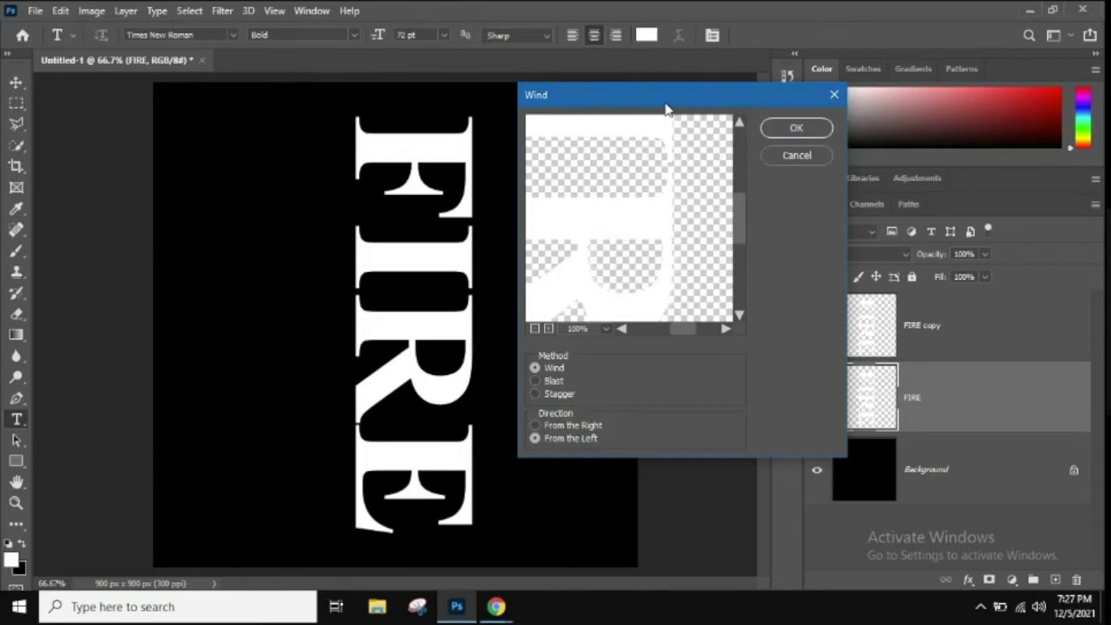
left_click(788, 125)
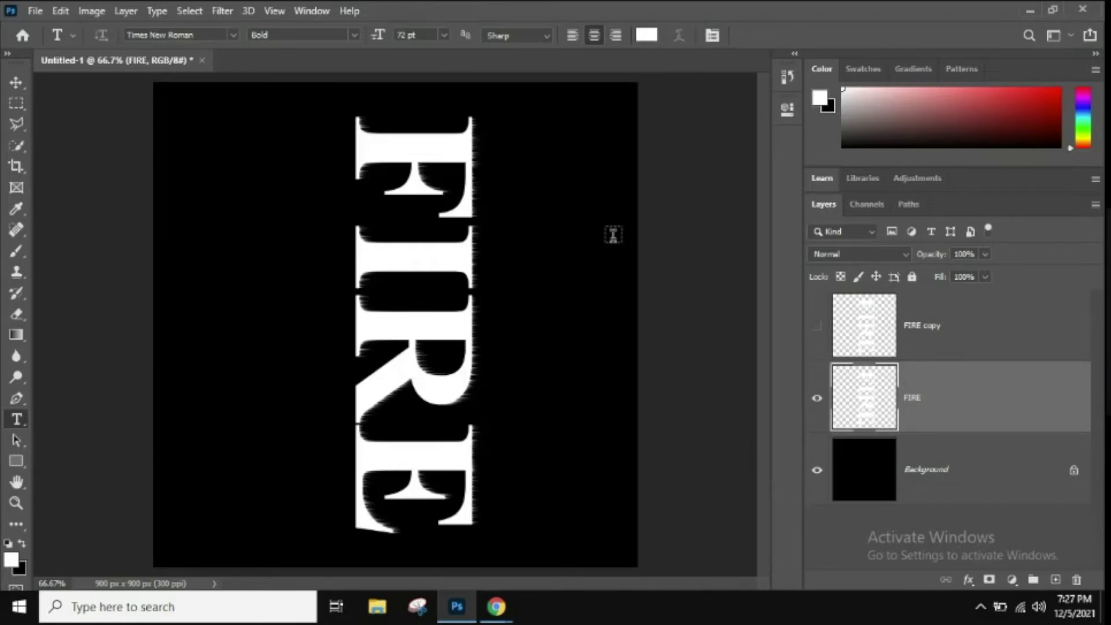
key("ctrl+f")
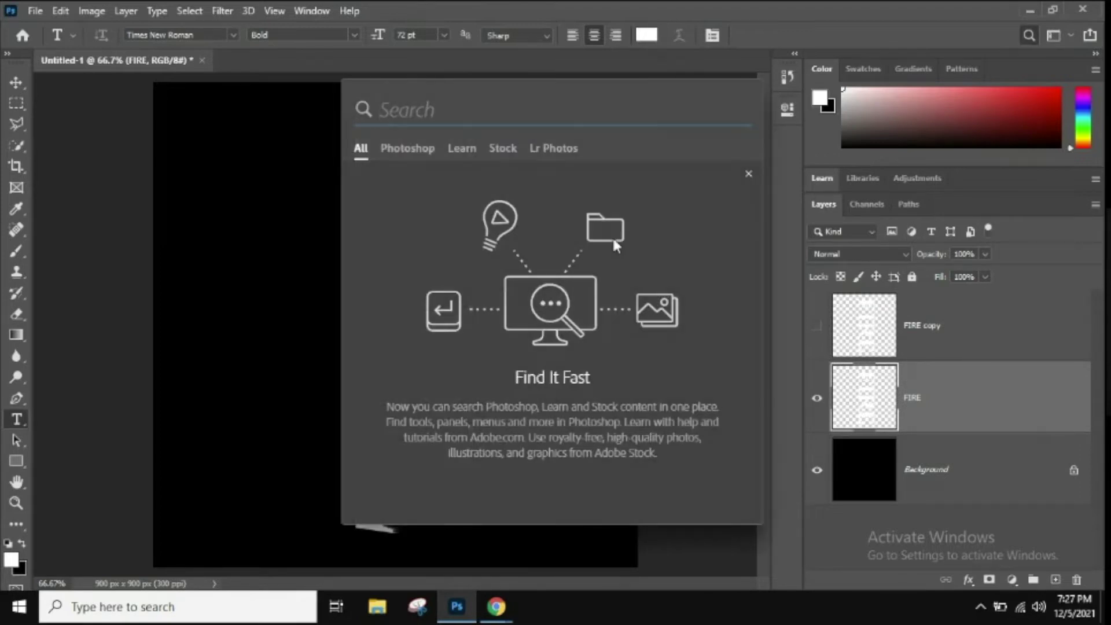
left_click(748, 174)
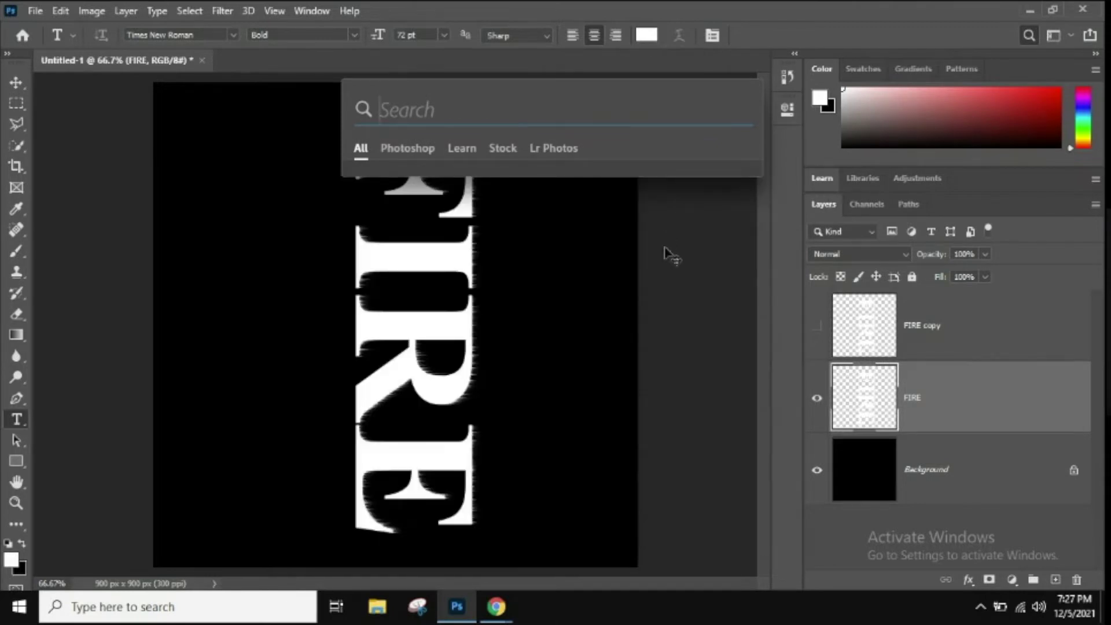
key("Escape")
key("ctrl+f")
left_click(745, 96)
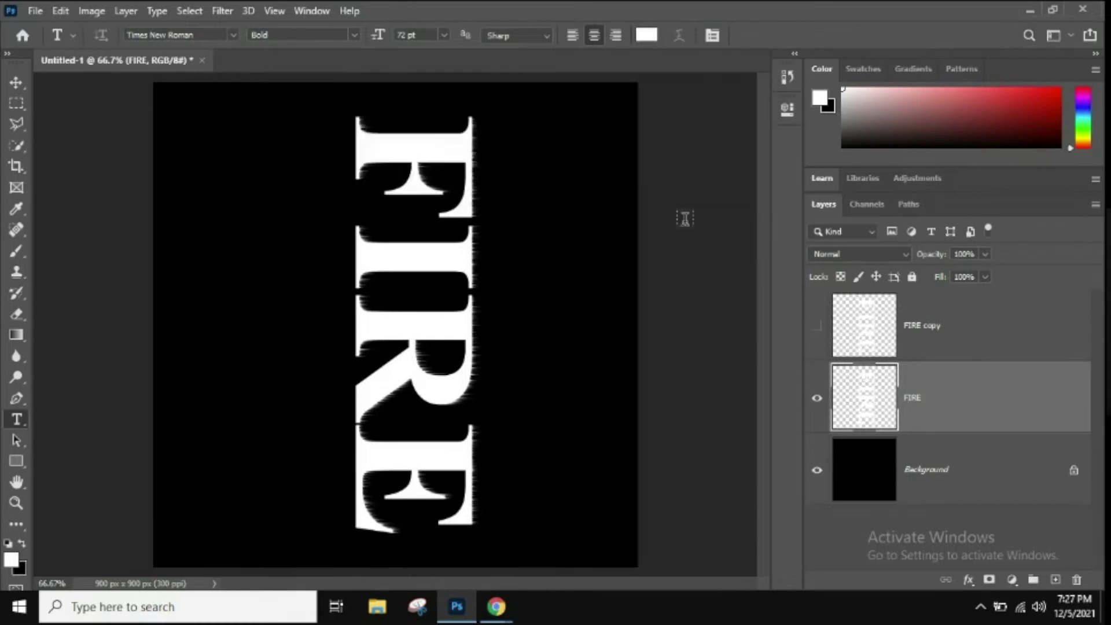
left_click(683, 218)
key("BackSpace")
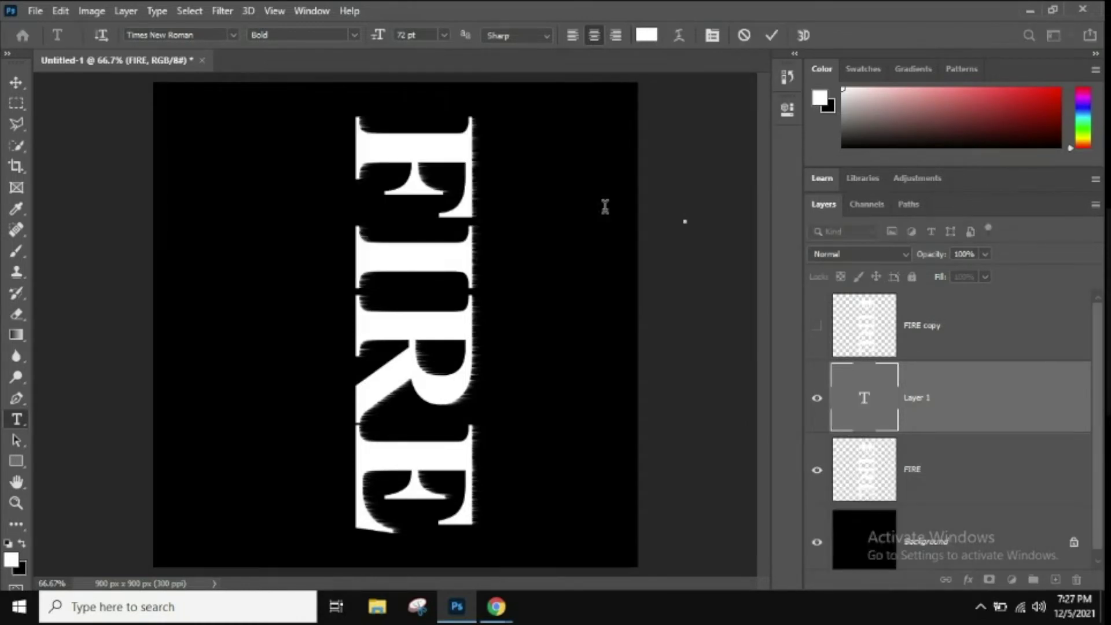
left_click(222, 11)
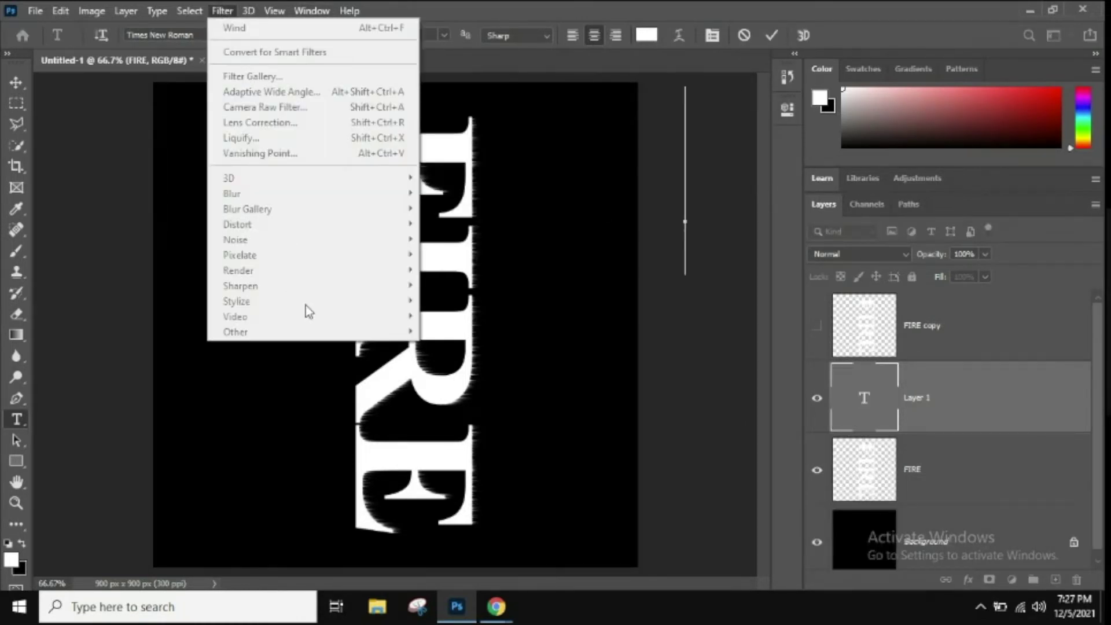
left_click(770, 36)
left_click(771, 36)
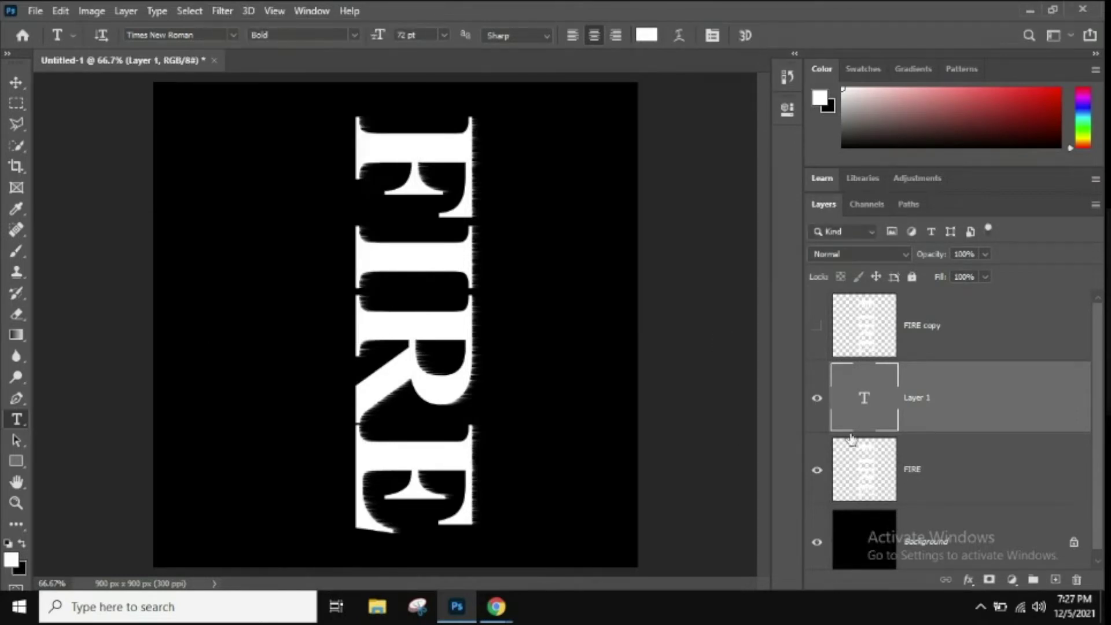
key("Delete")
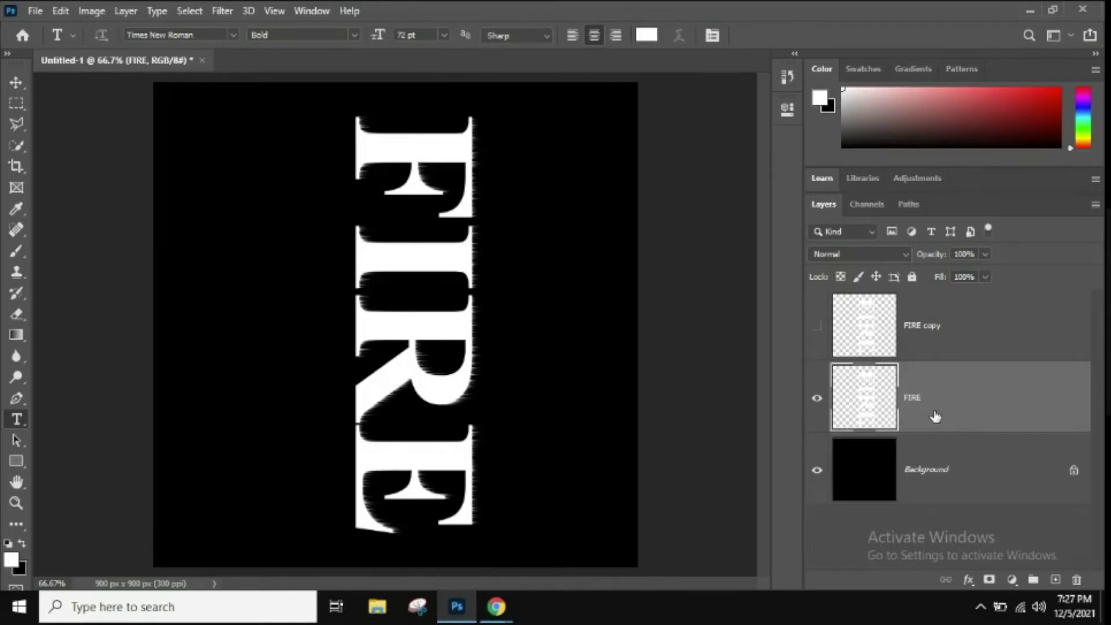
Duplicate the wind-streaked FIRE layer three times
key("ctrl+j")
key("ctrl+j")
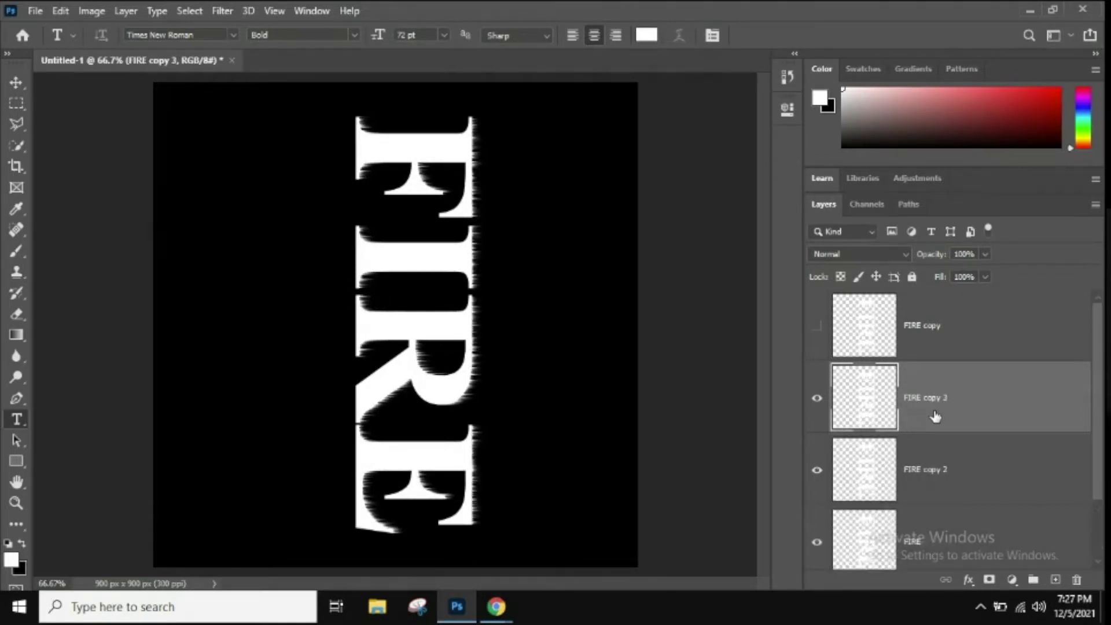
key("ctrl+j")
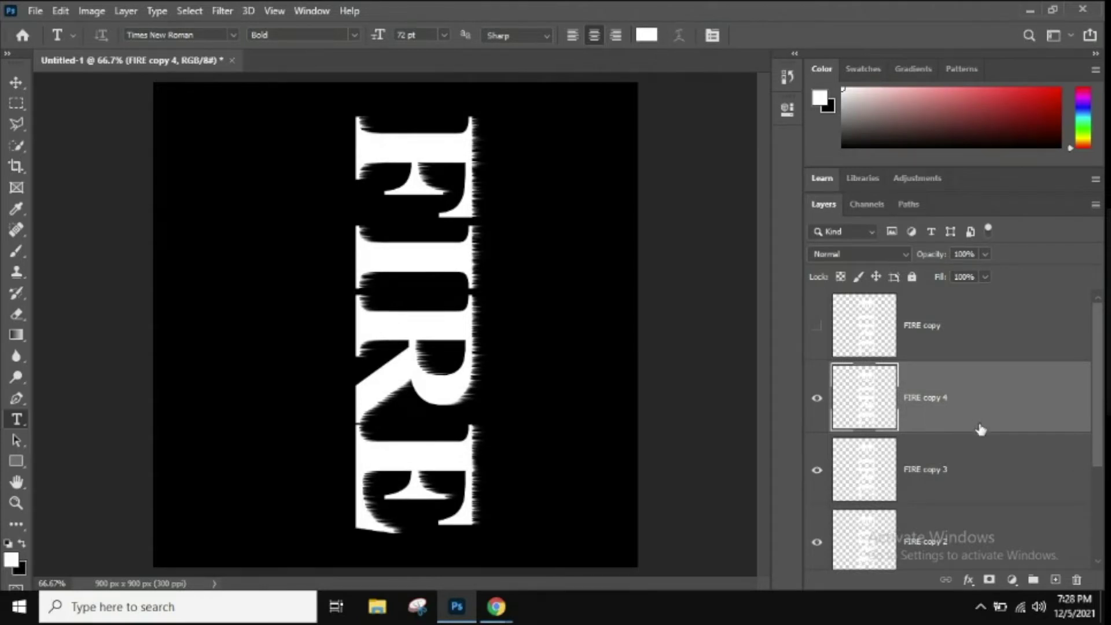
Merge the three new FIRE copies and the original FIRE layer into one layer, leaving out the hidden FIRE copy
left_click(989, 471, "shift")
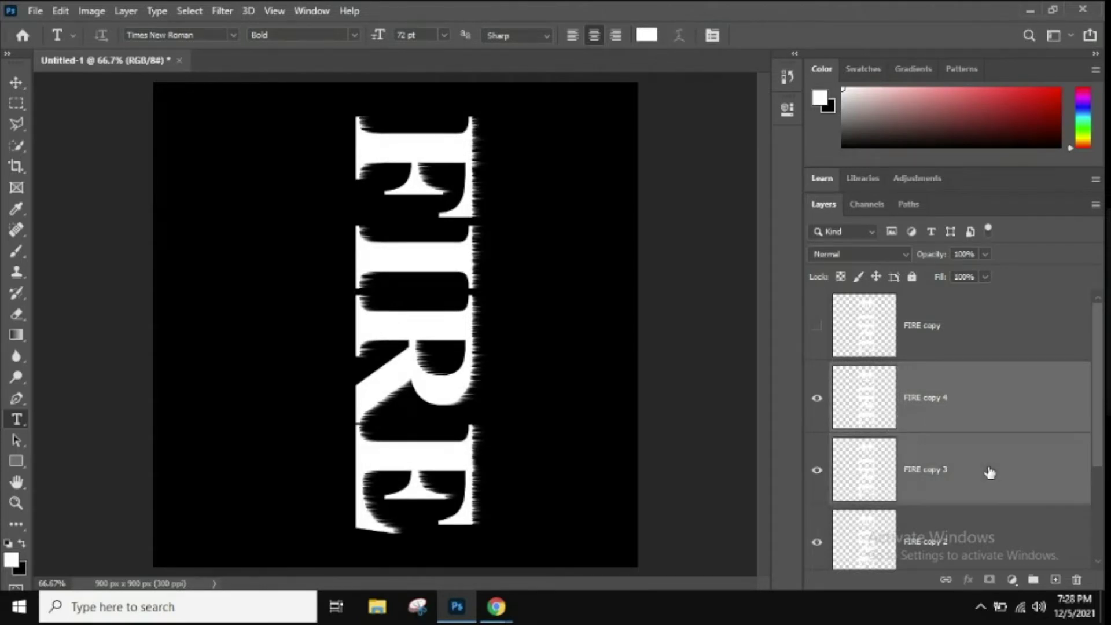
left_click(990, 526, "shift")
right_click(991, 526)
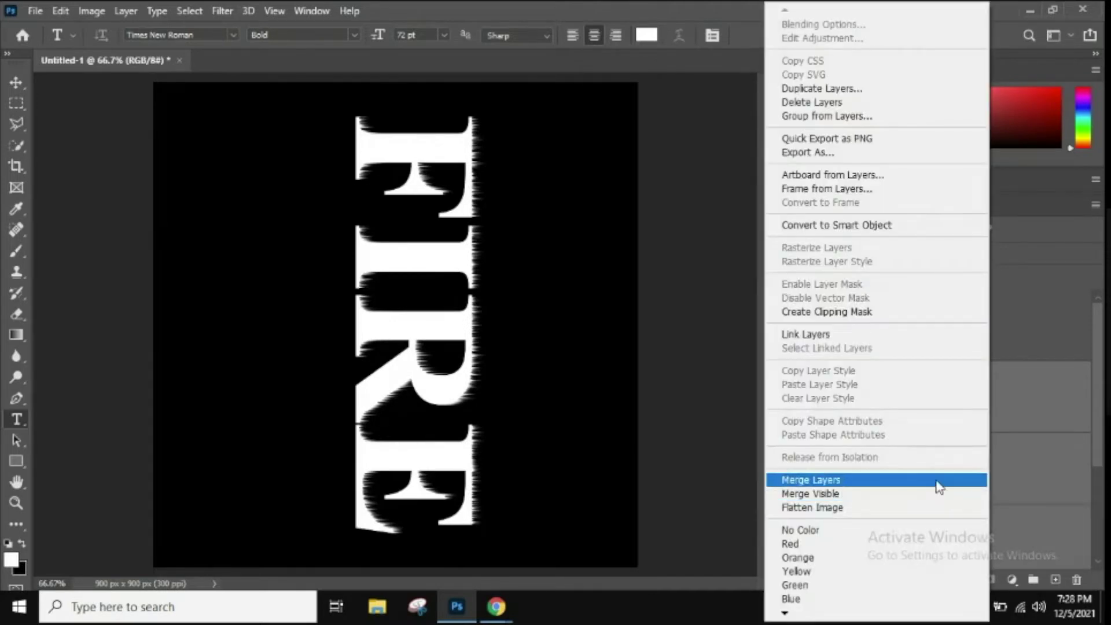
left_click(936, 480)
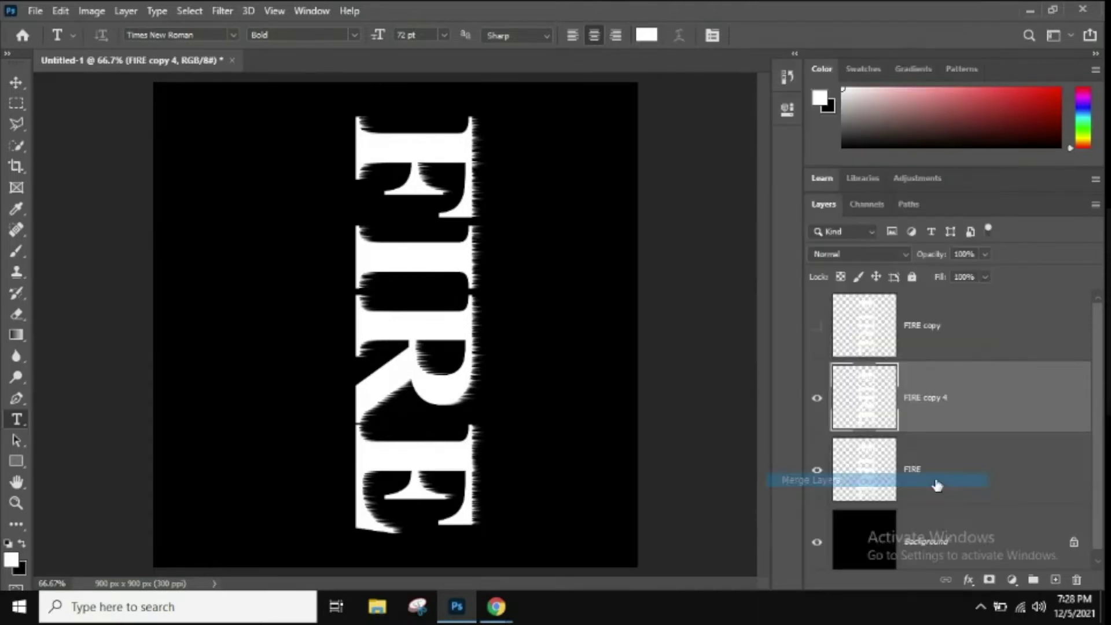
left_click(986, 490, "shift")
right_click(987, 491)
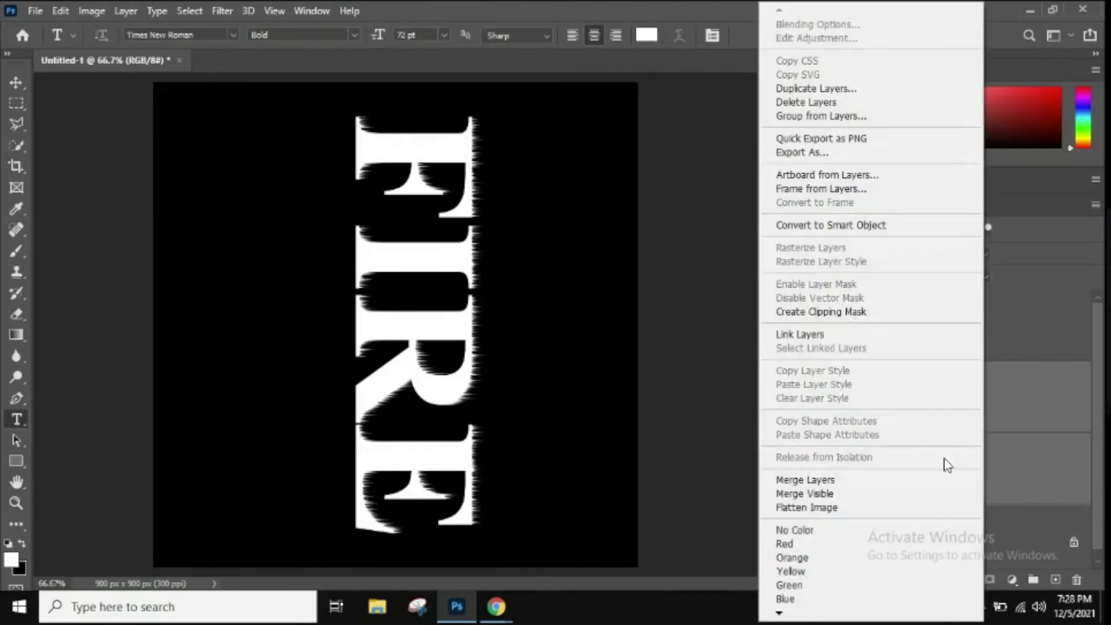
left_click(918, 478)
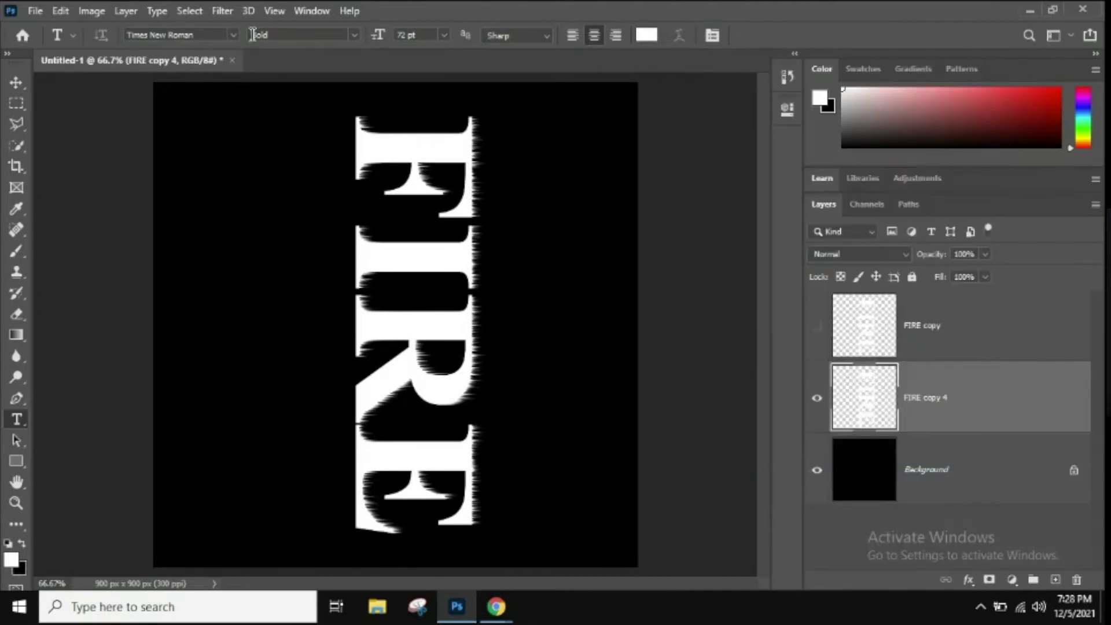
Apply the Wind filter to the merged FIRE copy 4 layer, using the Wind method From the Left
left_click(222, 11)
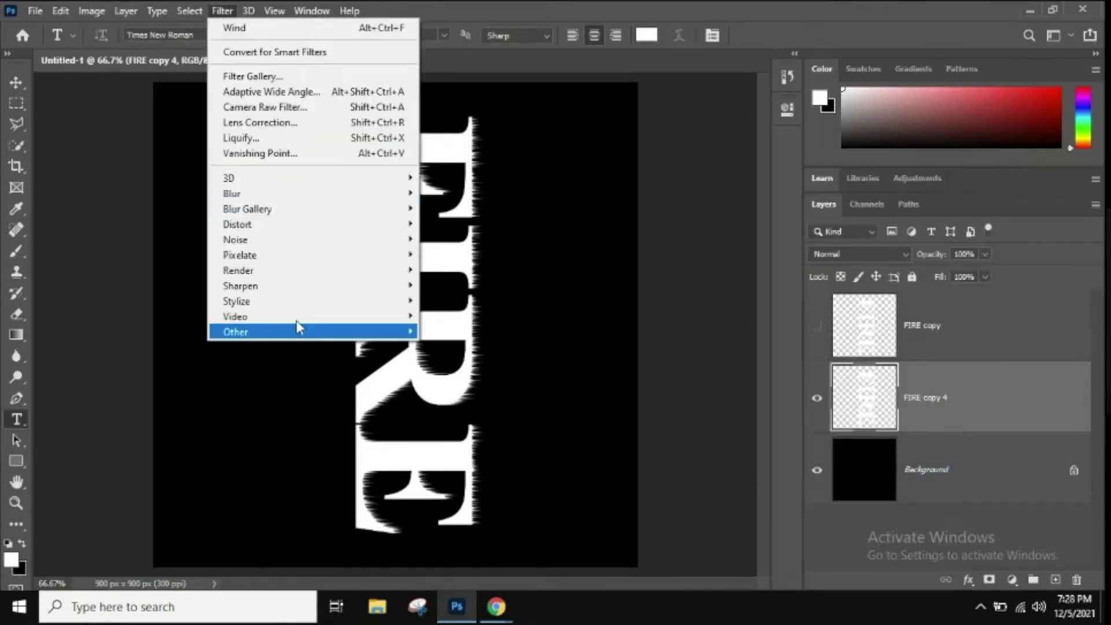
mouse_move(300, 314)
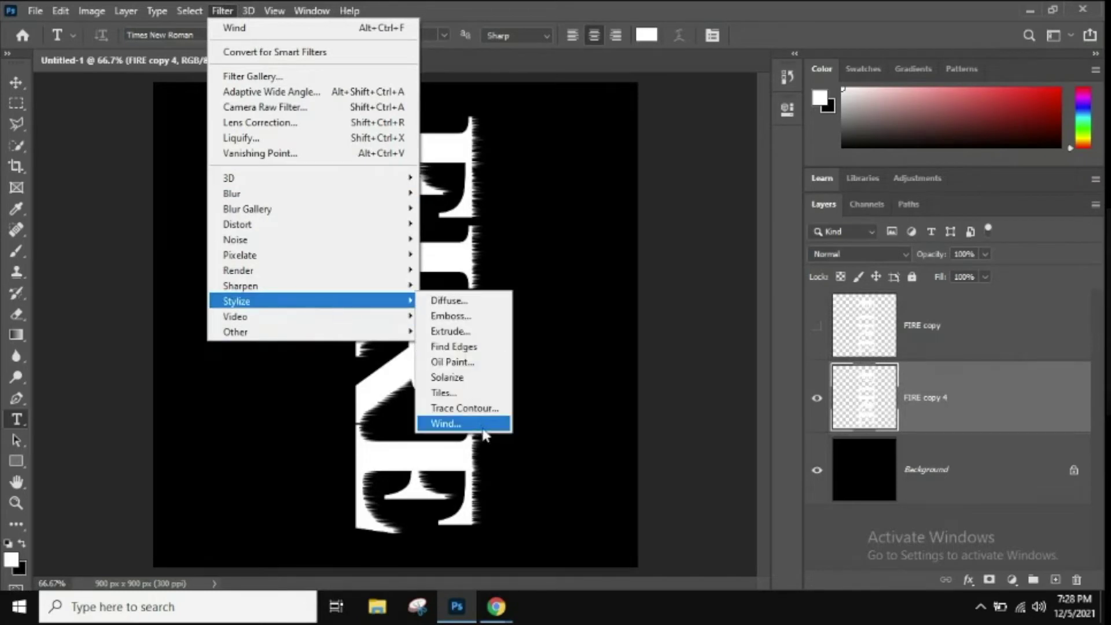
left_click(481, 425)
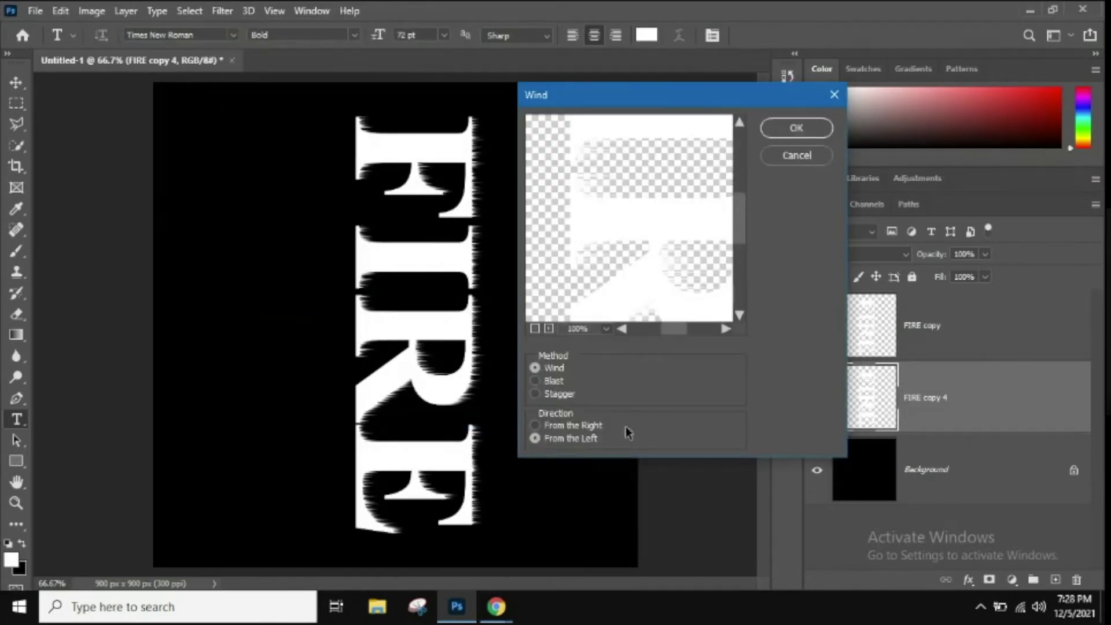
left_click(798, 129)
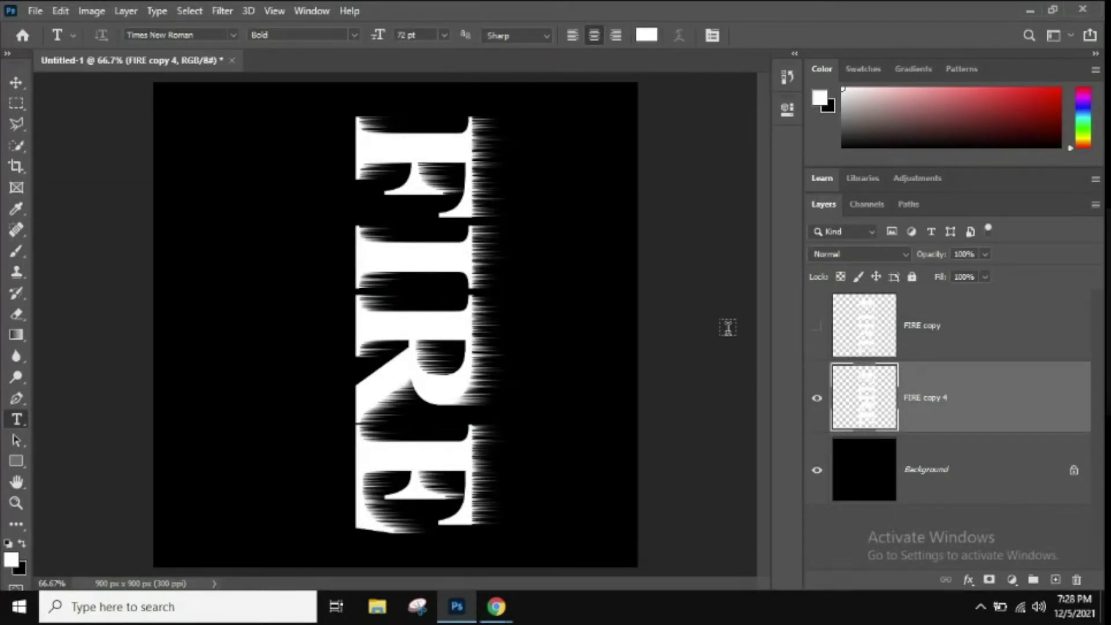
Rotate the whole canvas 90° counter clockwise so the FIRE text reads horizontally
left_click(91, 11)
mouse_move(144, 165)
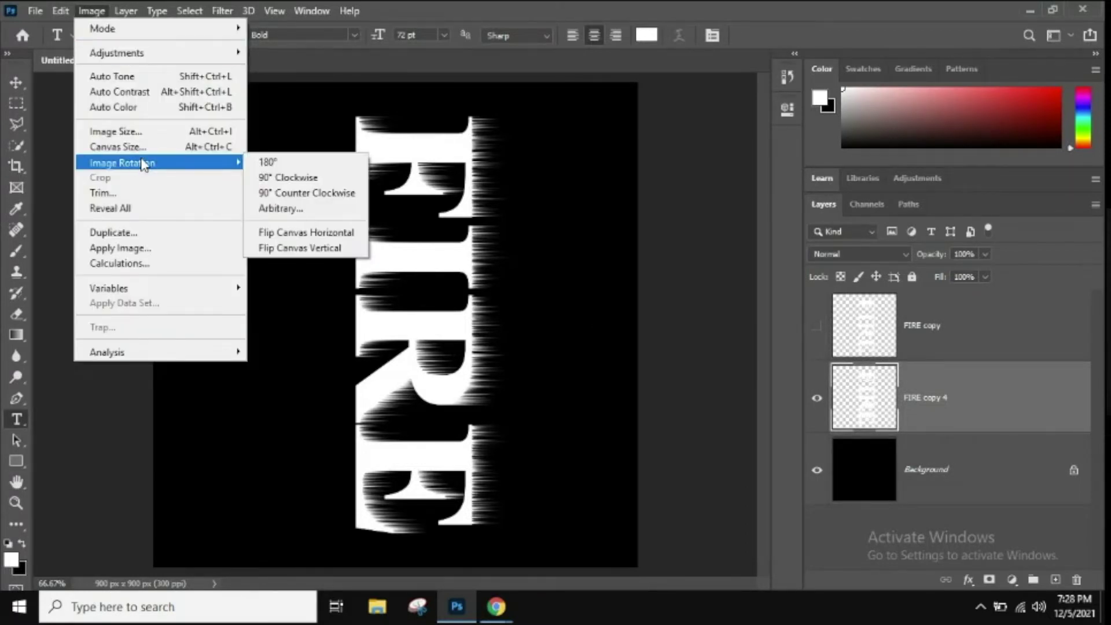
left_click(285, 192)
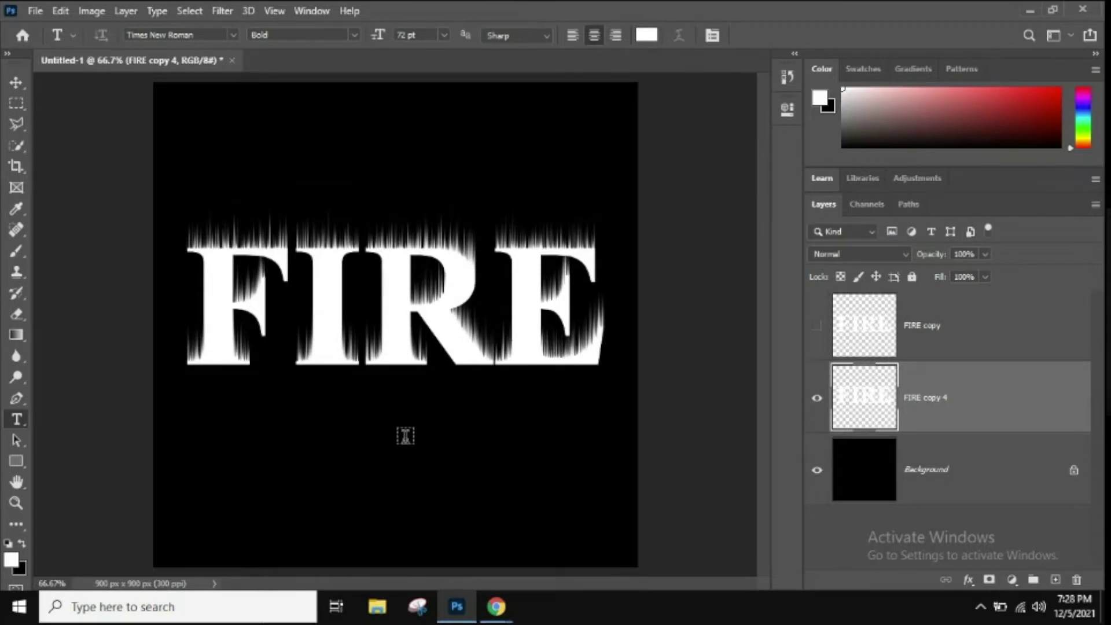
Apply a Gaussian Blur with a 1.2-pixel radius to the FIRE copy 4 layer
left_click(222, 11)
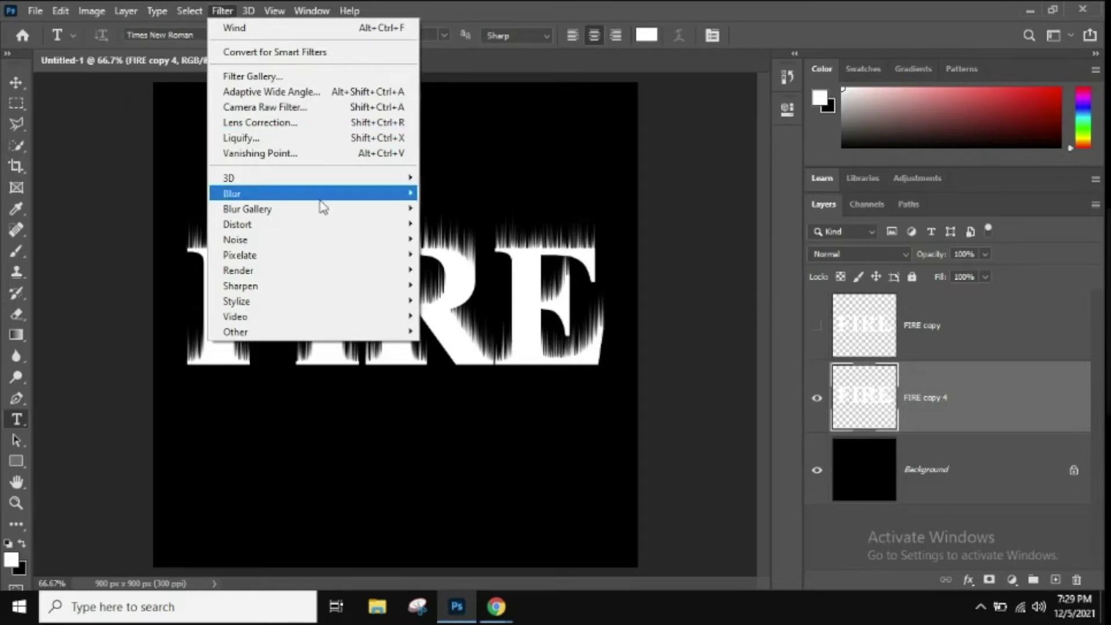
mouse_move(321, 198)
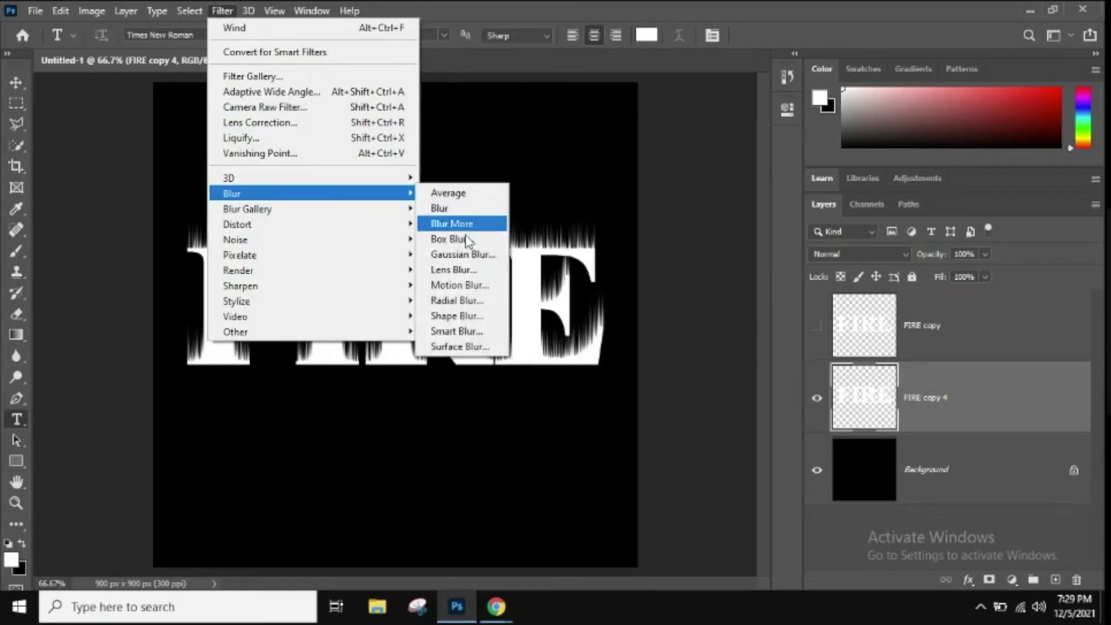
left_click(479, 255)
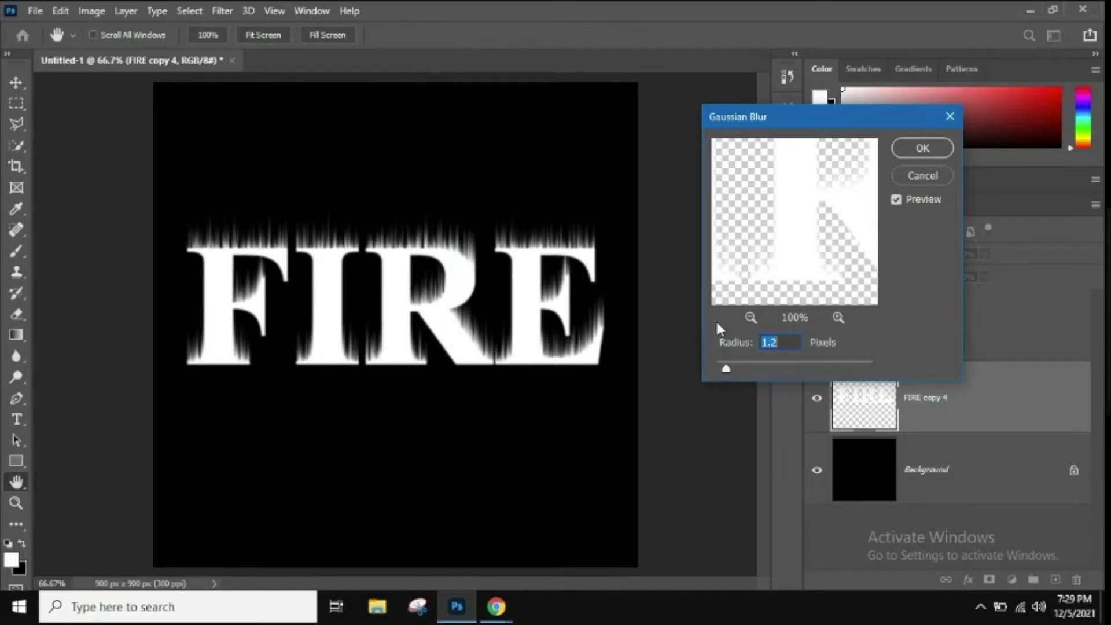
left_click(933, 146)
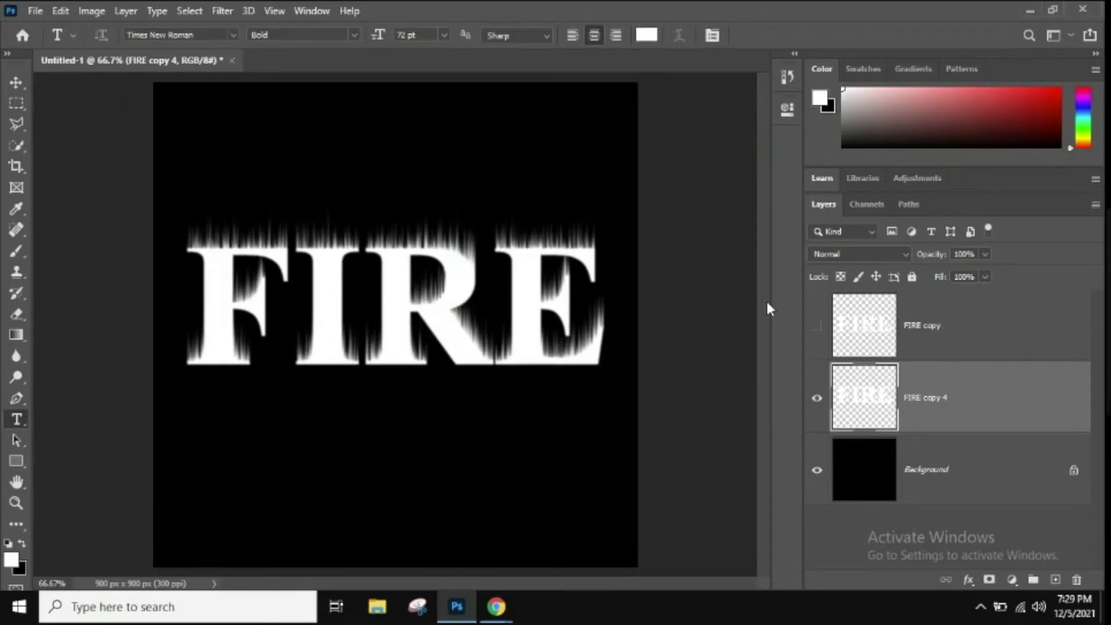
Duplicate the black Background layer and merge the FIRE copy 4 layer down into the duplicate
left_click(958, 475)
key("ctrl+j")
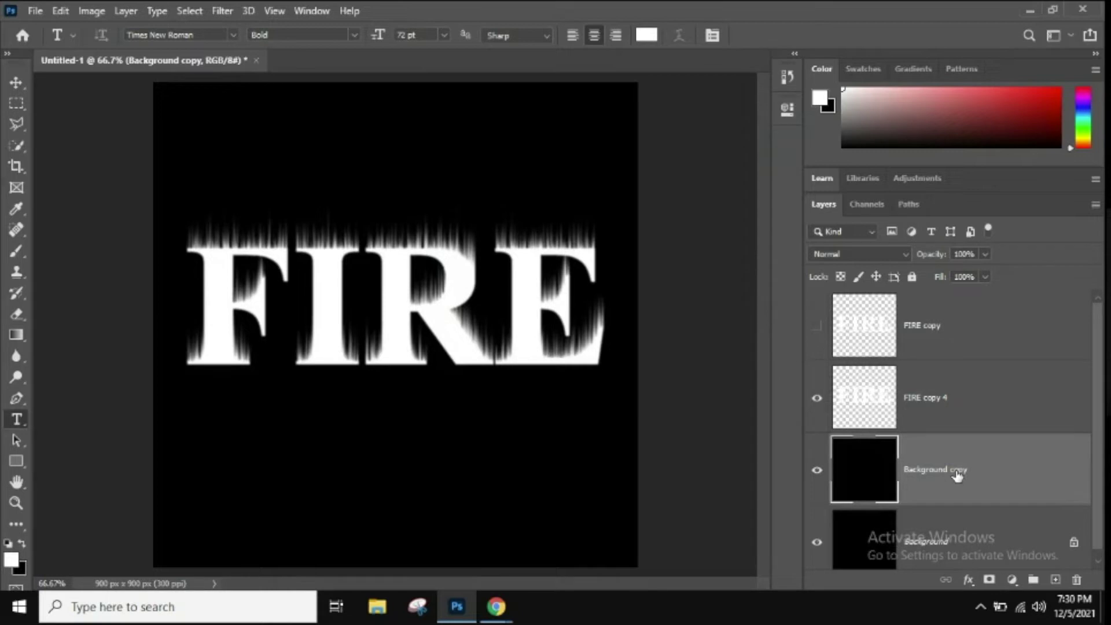
right_click(990, 416)
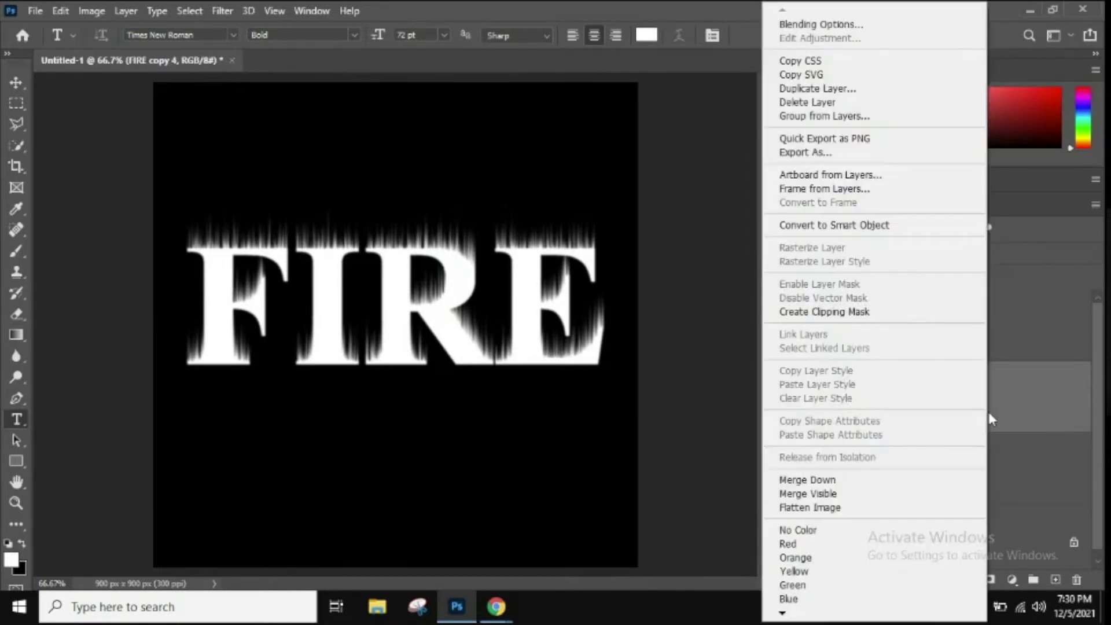
left_click(932, 479)
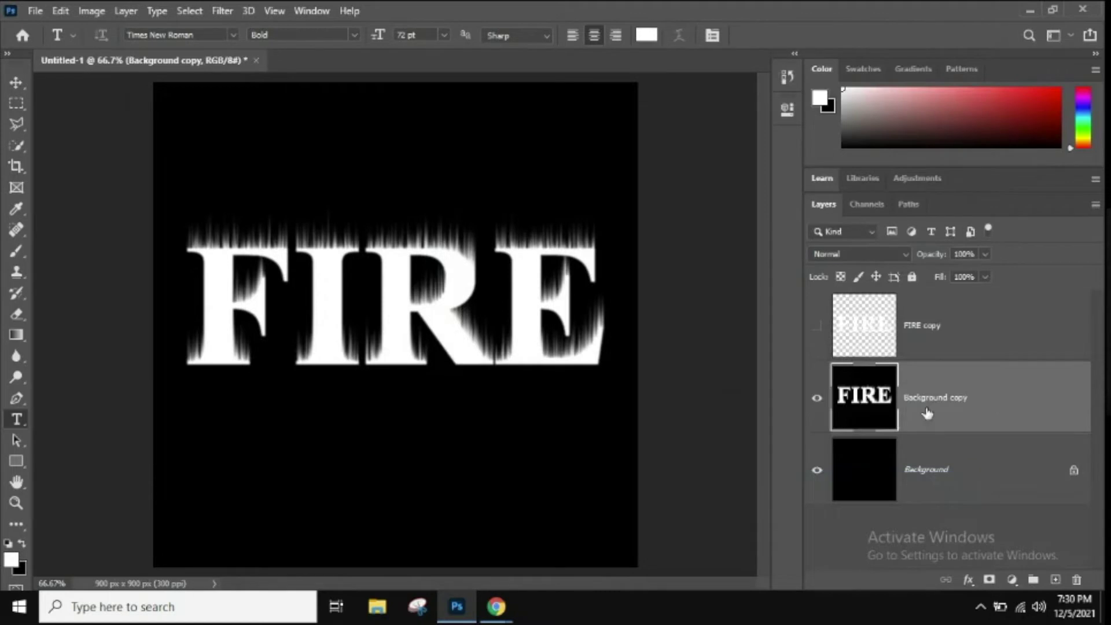
Rename the merged Background copy layer to FLAMES, leaving the FIRE copy layer hidden
double_click(815, 407)
left_click(815, 334)
left_click(816, 334)
double_click(946, 399)
type("FLAMES")
left_click(994, 417)
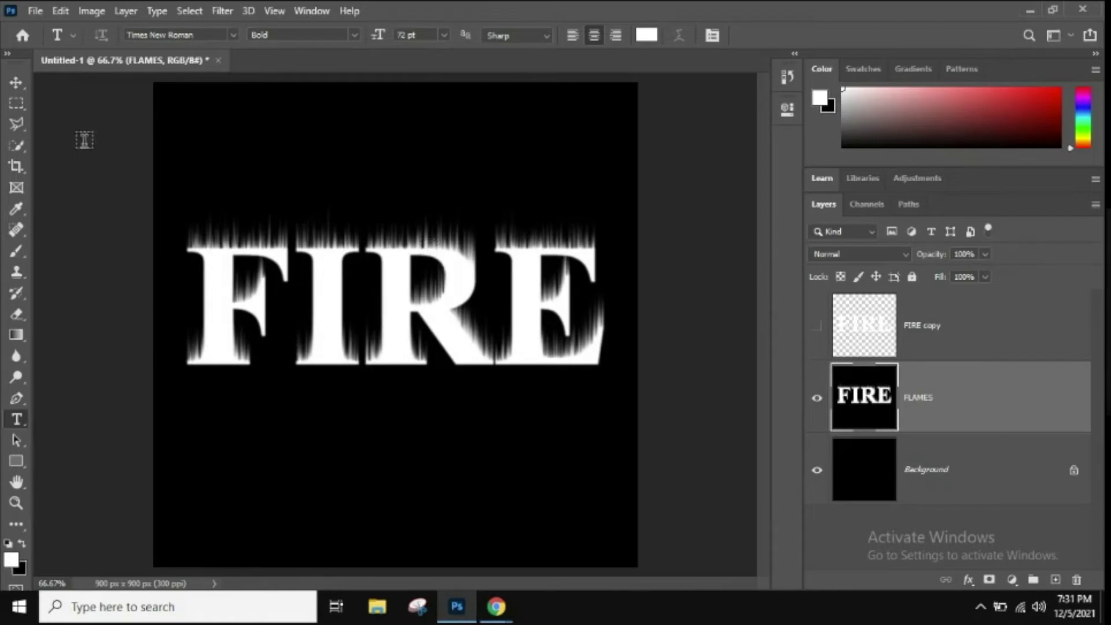
Make a rectangular selection around the FIRE text on the FLAMES layer and open it in the Liquify filter
key("m")
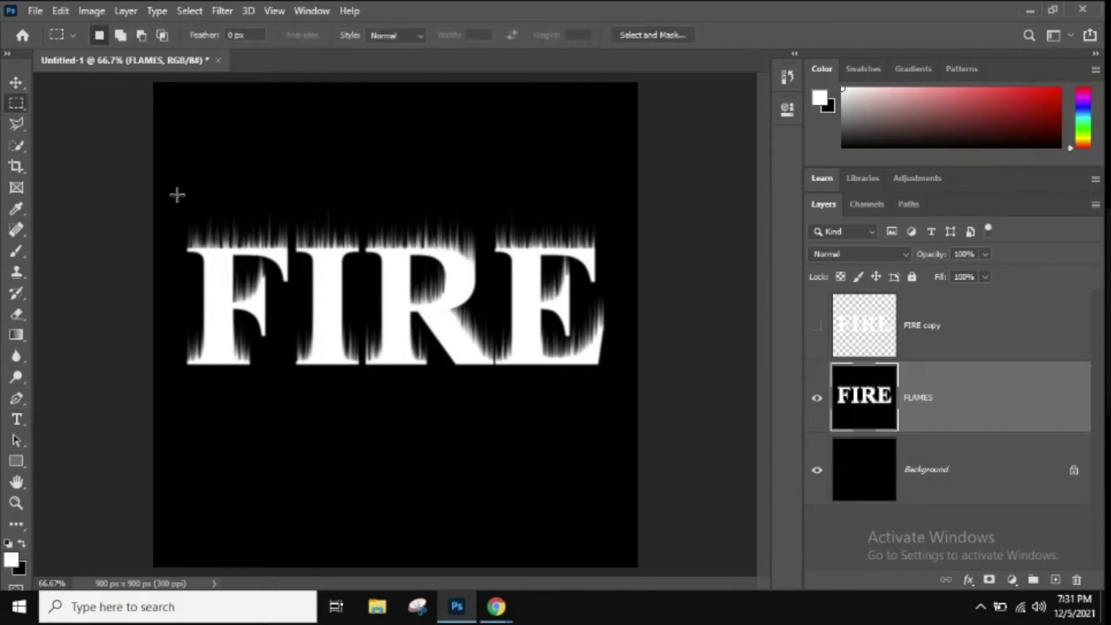
left_click_drag(216, 227, 619, 381)
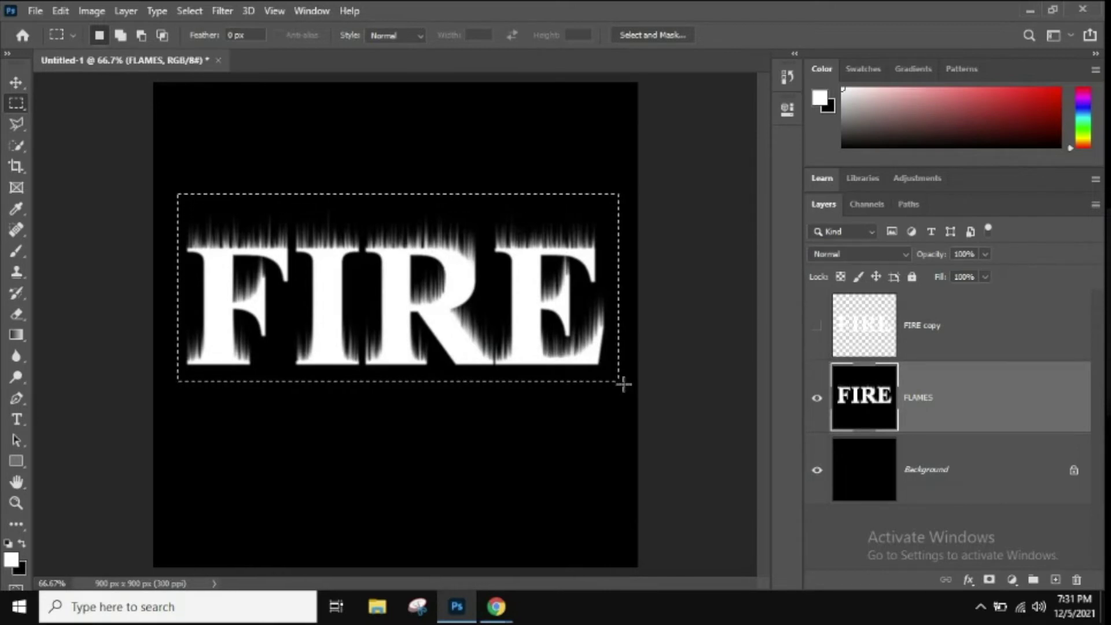
left_click(229, 15)
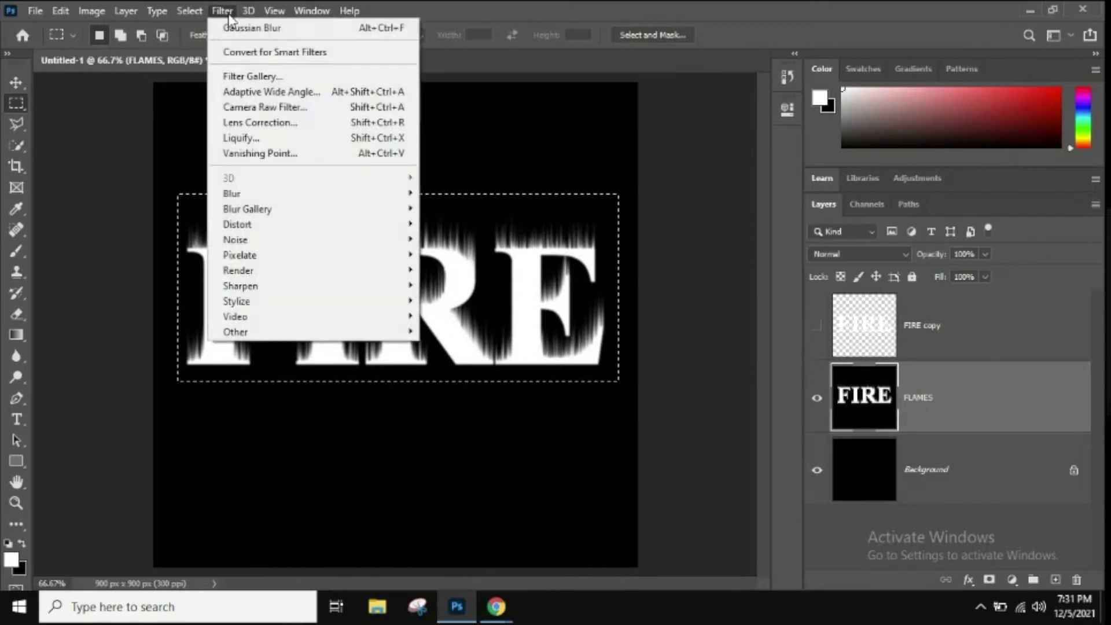
left_click(300, 139)
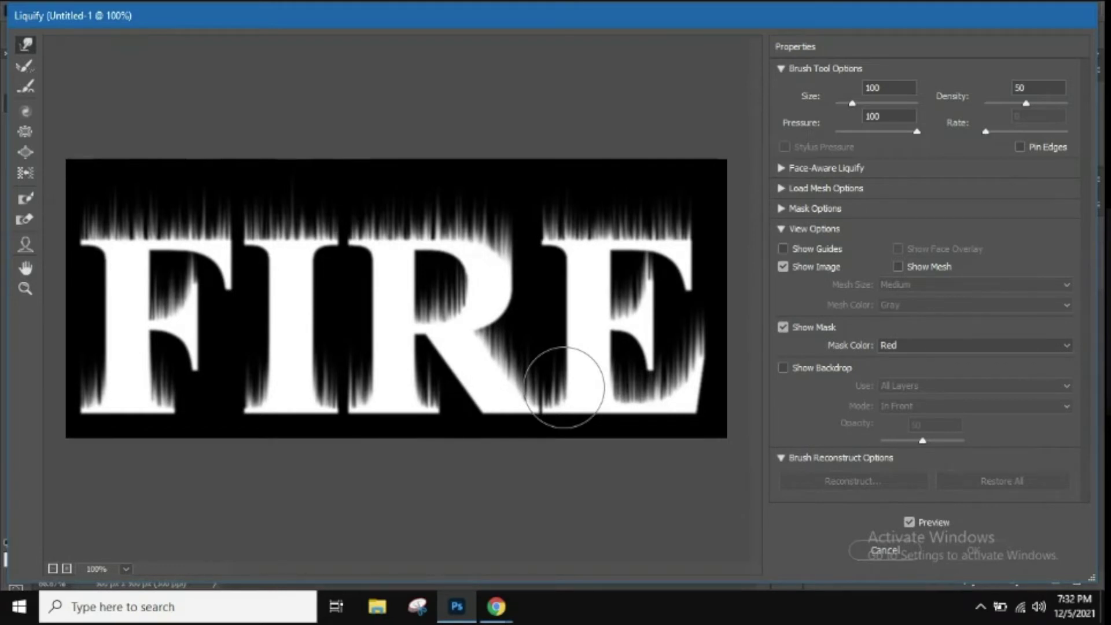
With the Forward Warp tool at size 50, bend the streaks above F, I and part of R, inside F, and near the letter bases into wavy flames
left_click(25, 43)
key("bracketleft")
key("bracketleft")
key("bracketleft")
key("bracketleft")
key("bracketleft")
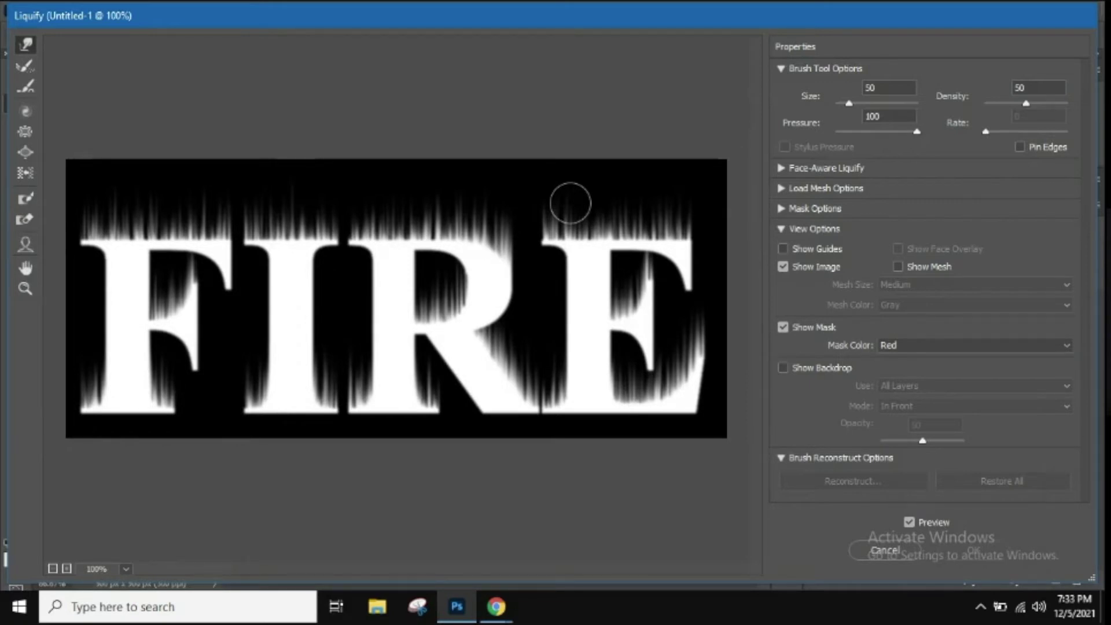
mouse_move(400, 202)
left_mouse_down()
mouse_move(397, 215)
mouse_move(415, 217)
left_mouse_up()
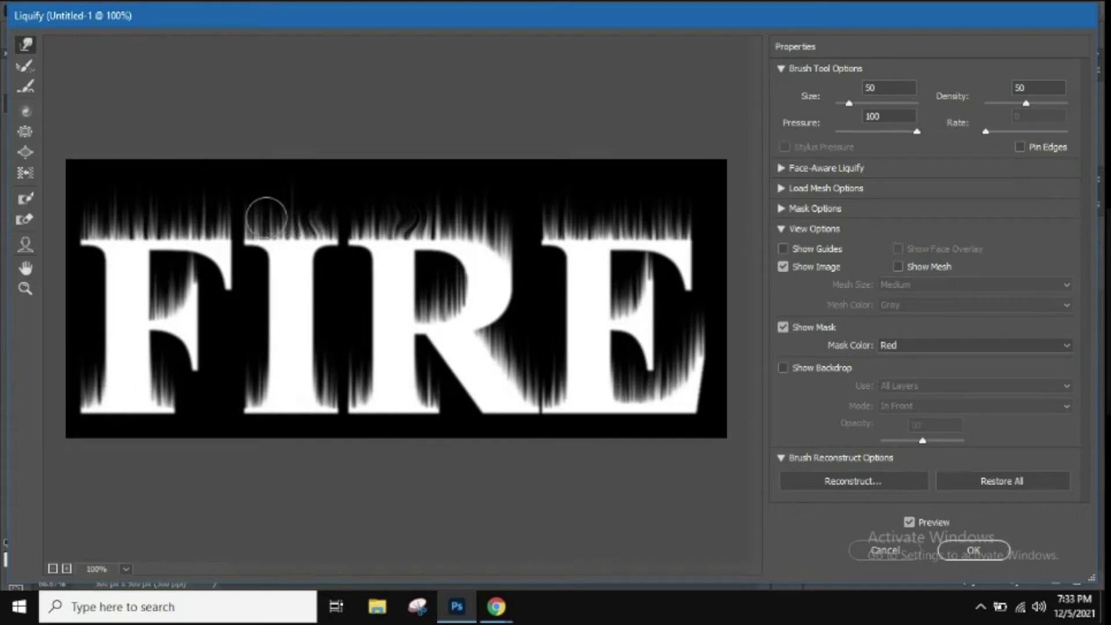
mouse_move(266, 217)
left_mouse_down()
mouse_move(291, 201)
mouse_move(85, 218)
left_mouse_up()
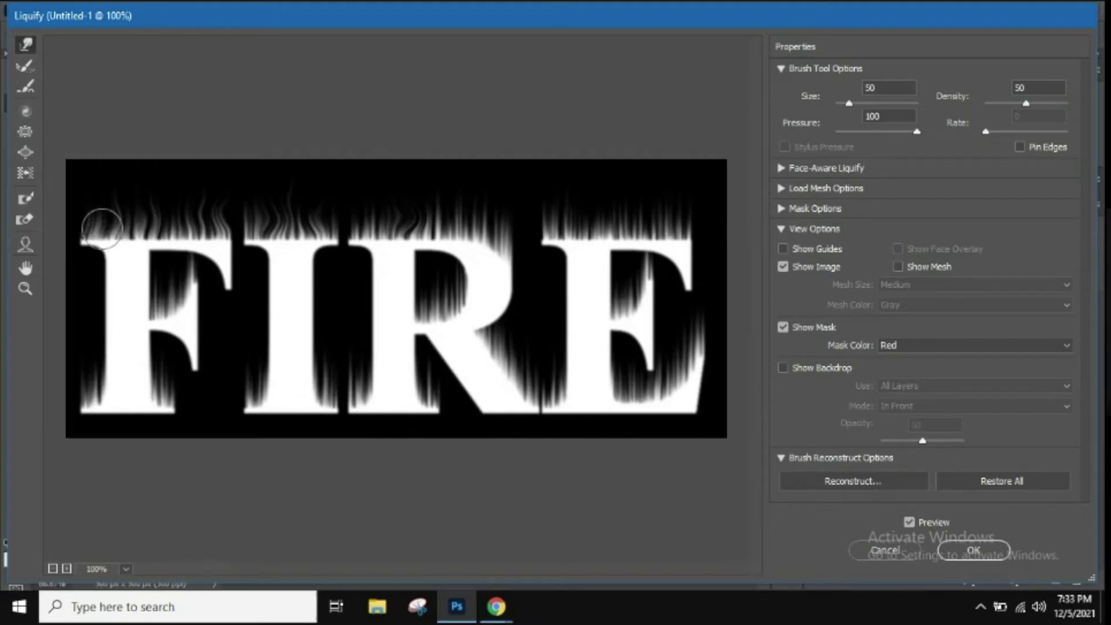
mouse_move(166, 284)
left_mouse_down()
mouse_move(154, 334)
mouse_move(79, 372)
left_mouse_up()
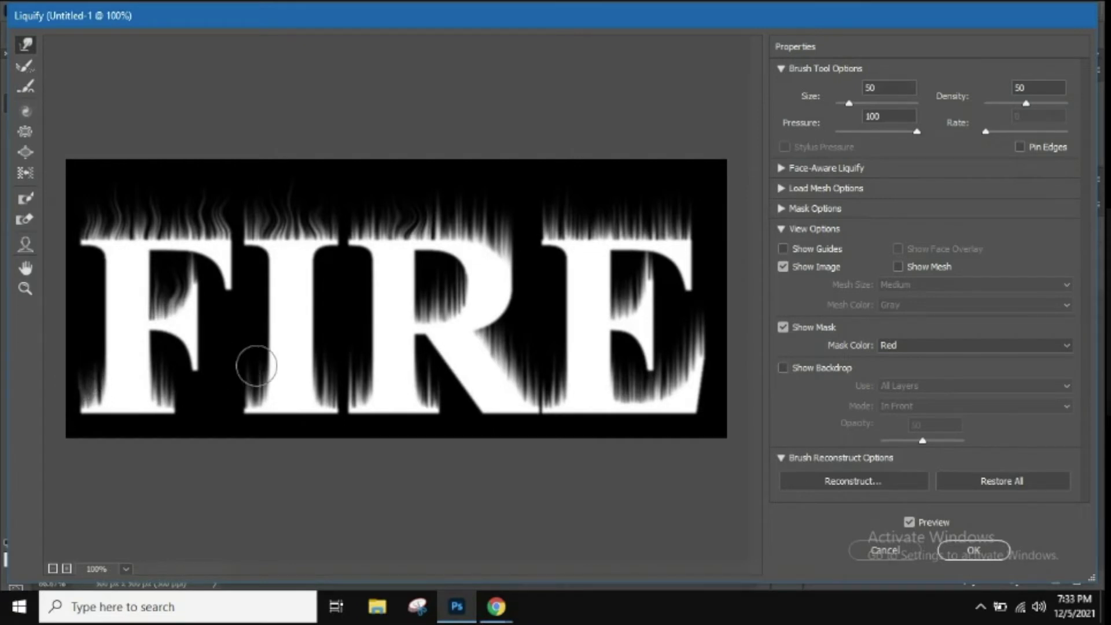
left_click_drag(326, 373, 347, 373)
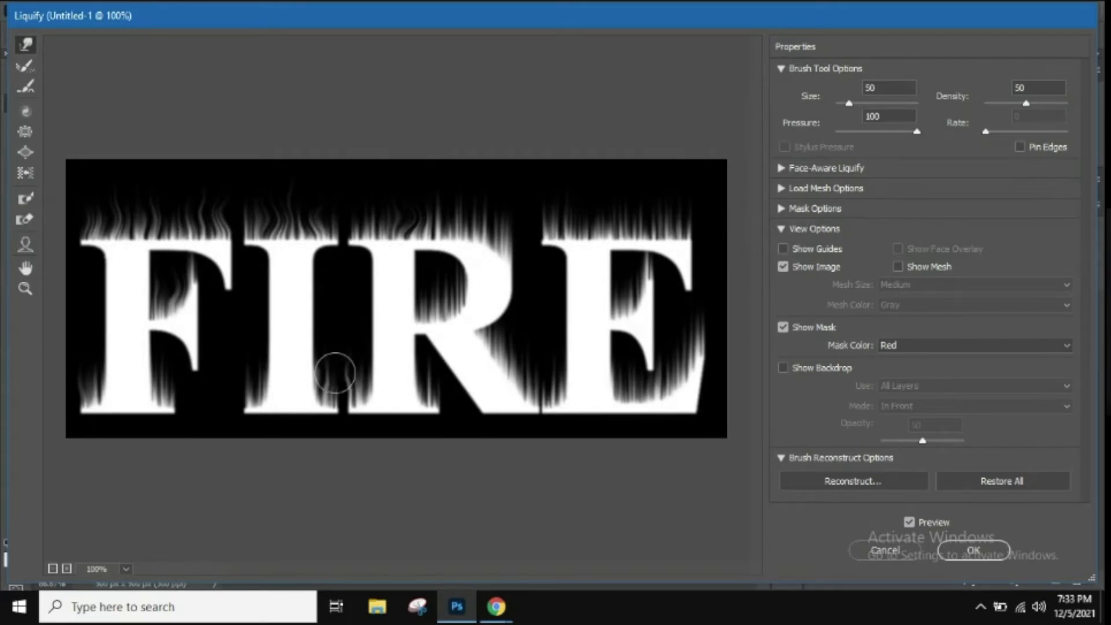
Reduce the warp brush to size 35 and ripple the streaks above R and E, inside R's bowl, and in E's lower part
key("bracketleft")
key("bracketleft")
key("bracketleft")
left_click_drag(439, 214, 671, 222)
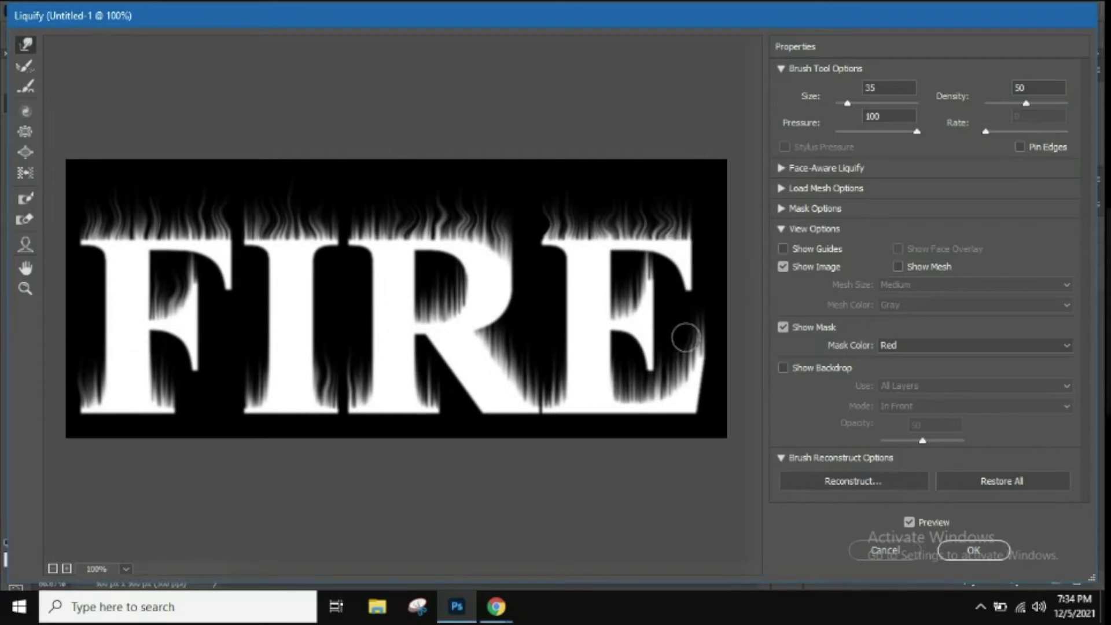
mouse_move(683, 361)
left_mouse_down()
mouse_move(632, 389)
mouse_move(641, 385)
left_mouse_up()
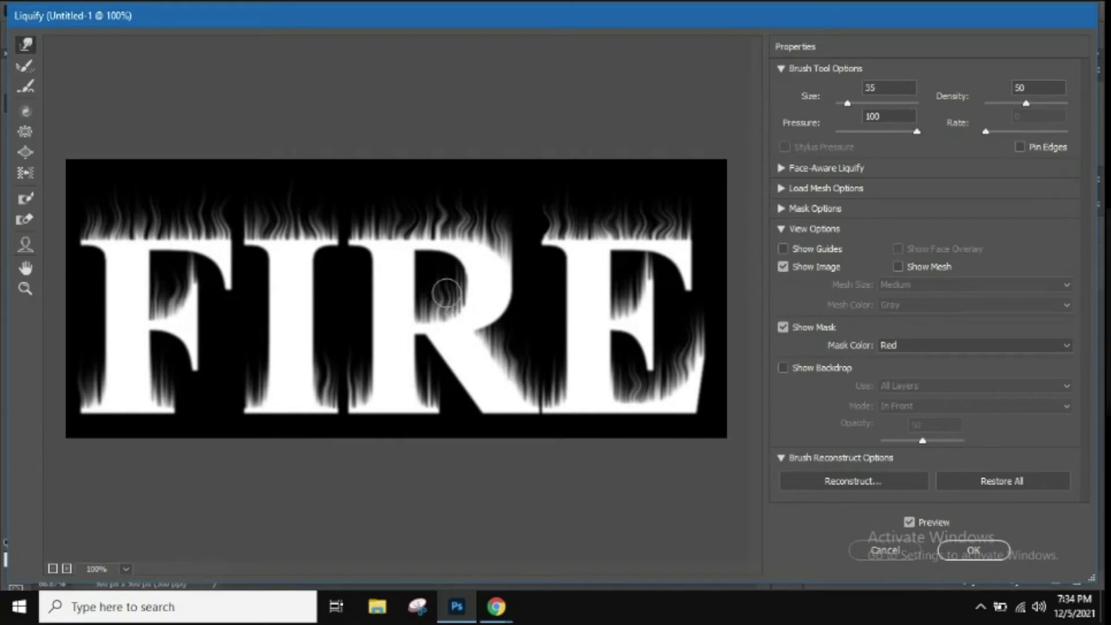
left_click_drag(446, 293, 441, 292)
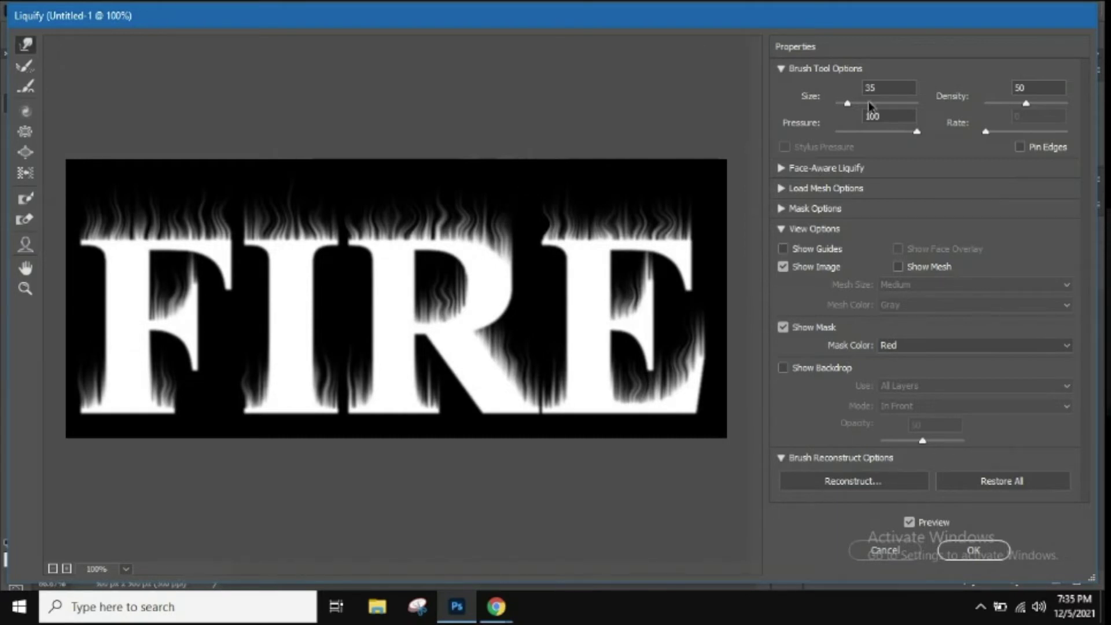
Set the warp brush size to 15 and push small jagged bumps into the solid edges of the F, I, R and E
type("15")
mouse_move(268, 293)
left_mouse_down()
mouse_move(252, 258)
mouse_move(312, 326)
mouse_move(325, 251)
mouse_move(306, 284)
mouse_move(326, 241)
mouse_move(347, 272)
mouse_move(387, 292)
mouse_move(349, 239)
left_mouse_up()
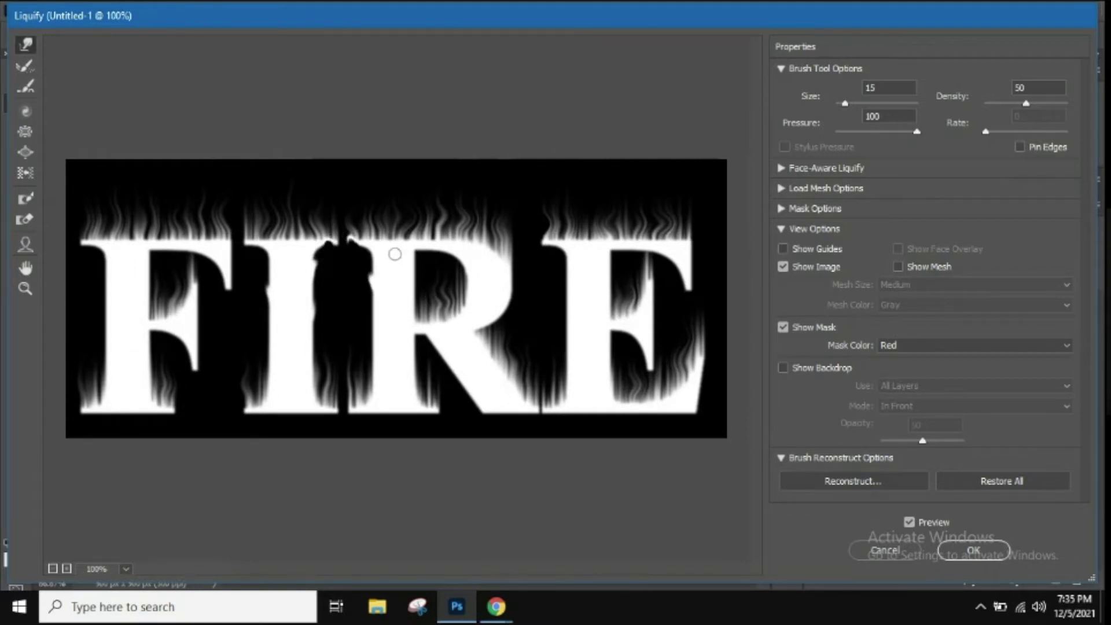
left_click_drag(394, 244, 394, 231)
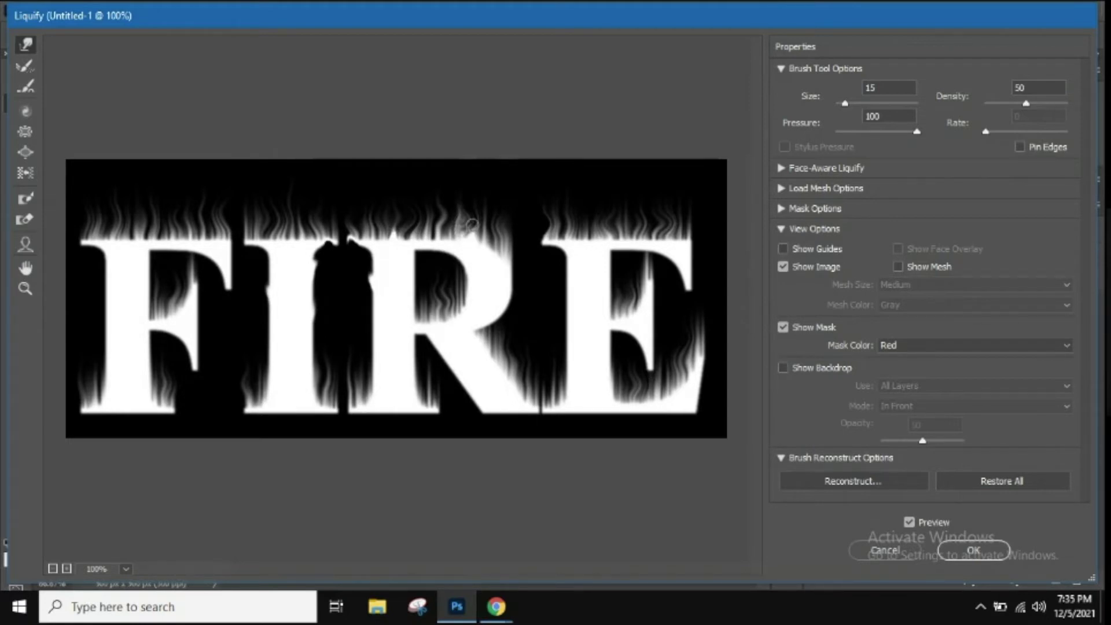
left_click_drag(493, 248, 493, 223)
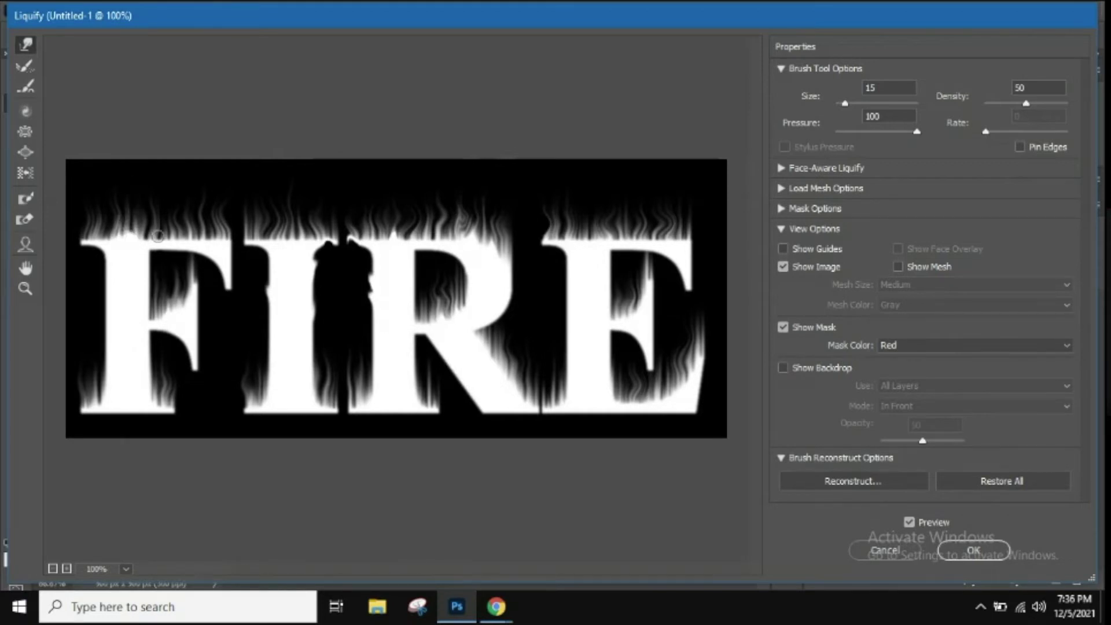
left_click_drag(219, 248, 222, 199)
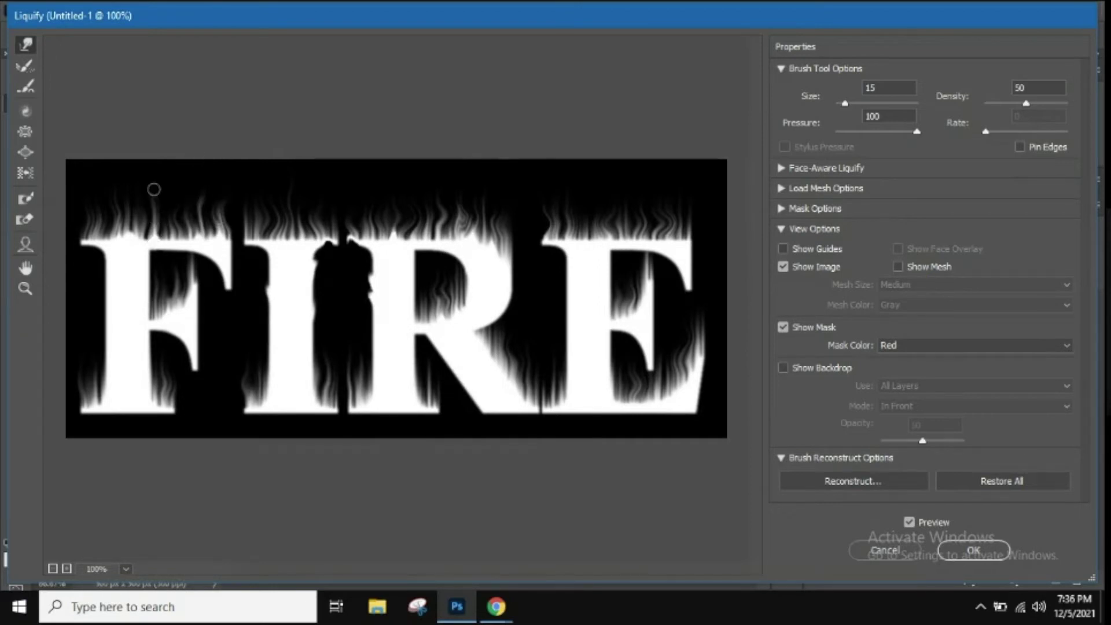
mouse_move(99, 398)
left_mouse_down()
mouse_move(99, 331)
mouse_move(111, 335)
mouse_move(96, 284)
mouse_move(106, 281)
mouse_move(113, 310)
mouse_move(114, 258)
left_mouse_up()
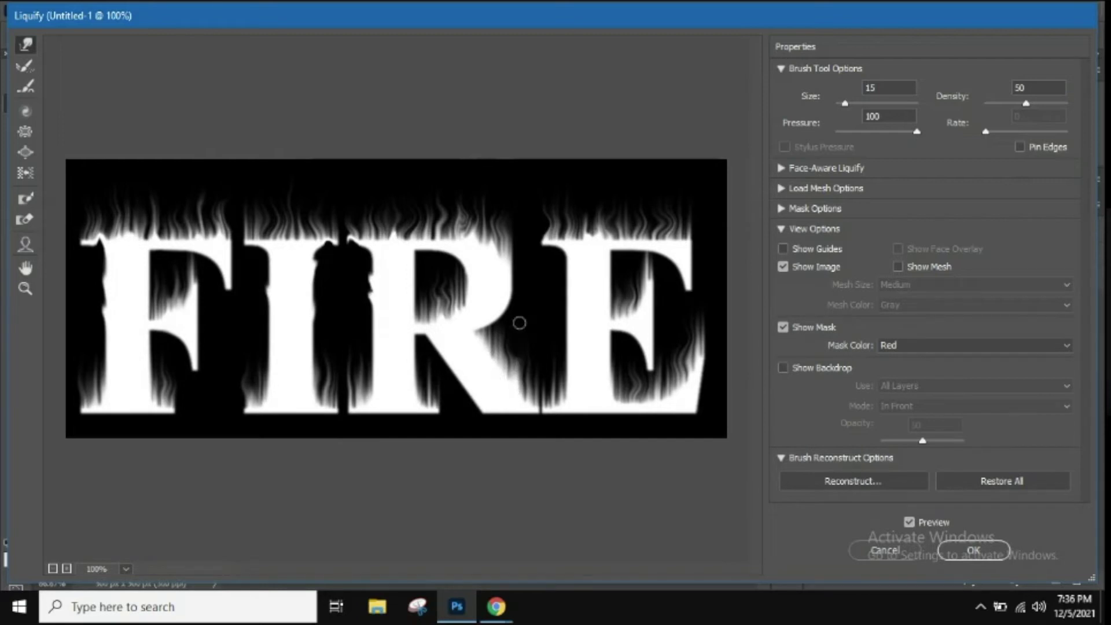
mouse_move(499, 324)
left_mouse_down()
mouse_move(513, 386)
mouse_move(515, 362)
mouse_move(561, 402)
left_mouse_up()
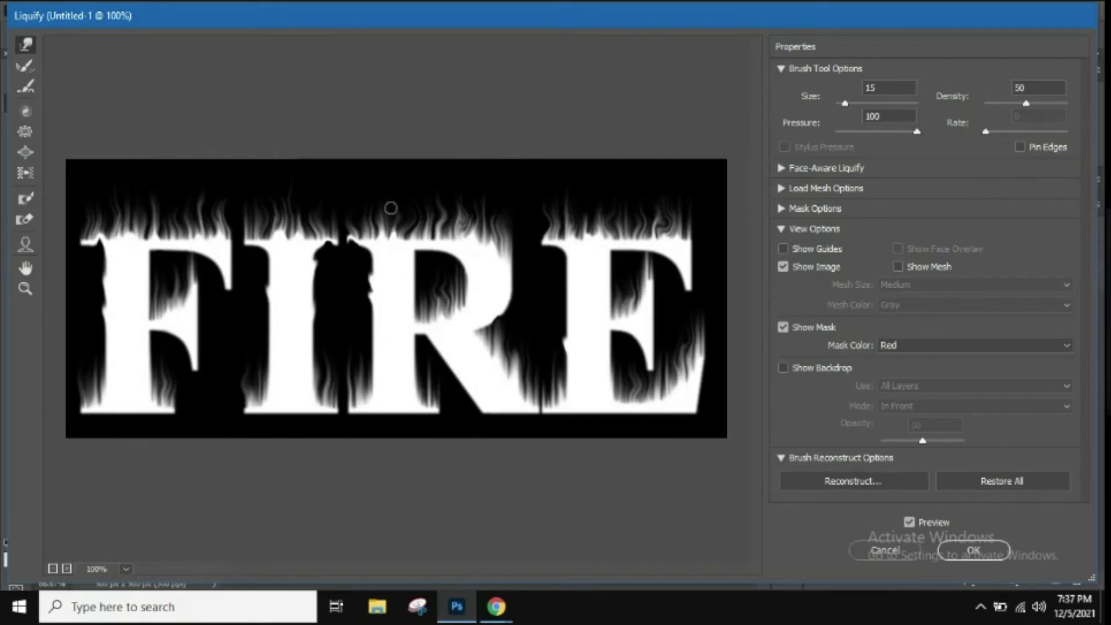
Set the warp brush size to 50 and pull the solid tops of the R, F and I upward into flame peaks
double_click(894, 87)
type("50")
left_click_drag(484, 248, 479, 194)
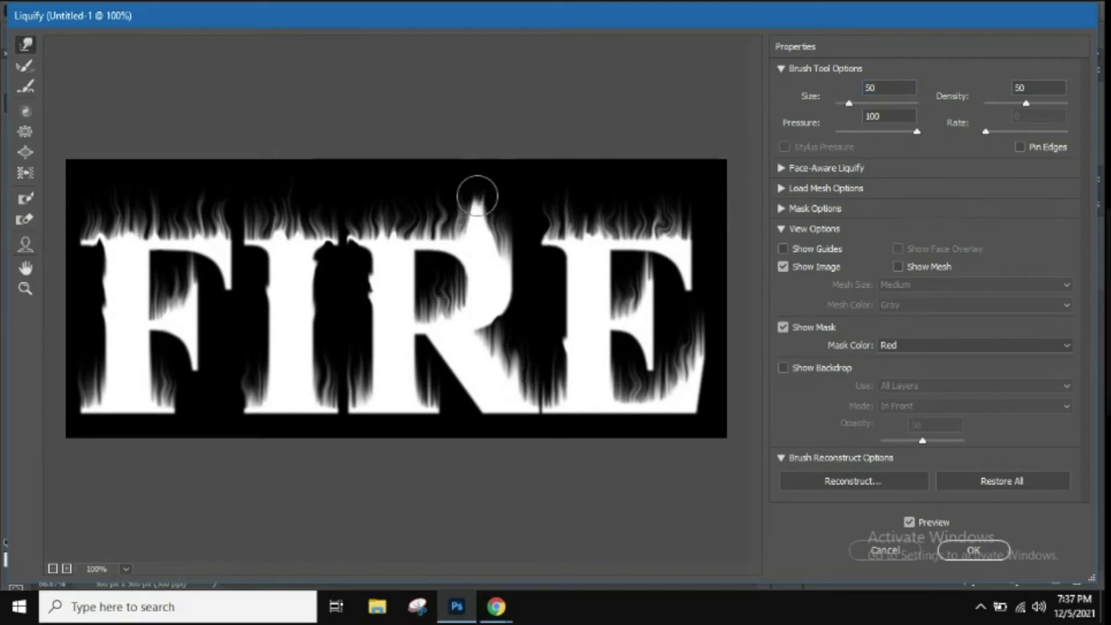
left_click_drag(394, 253, 392, 228)
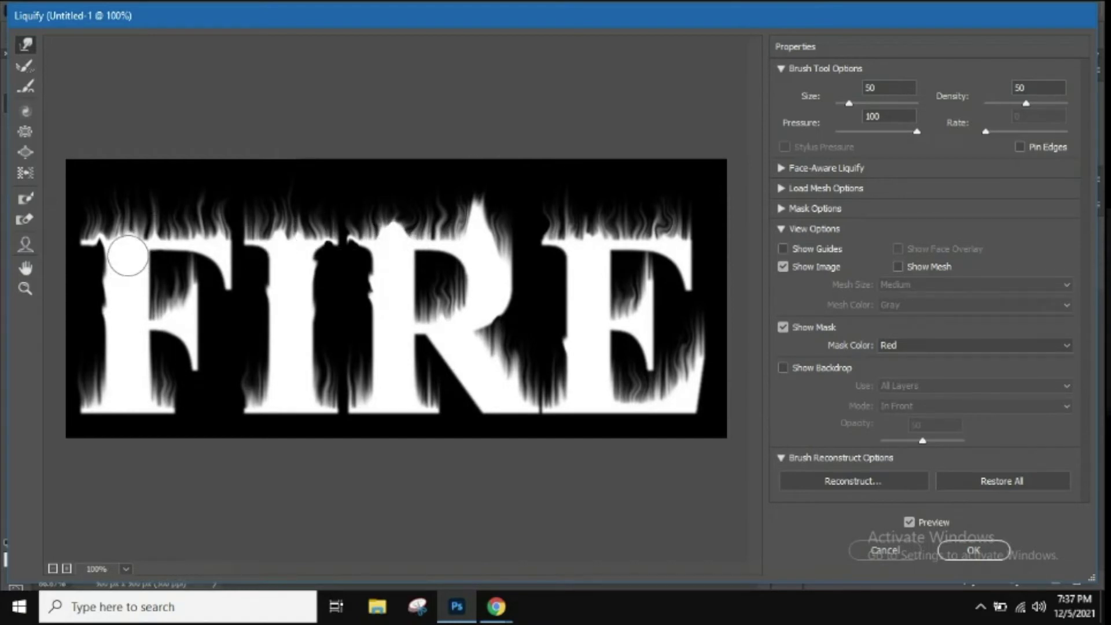
left_click_drag(126, 249, 125, 198)
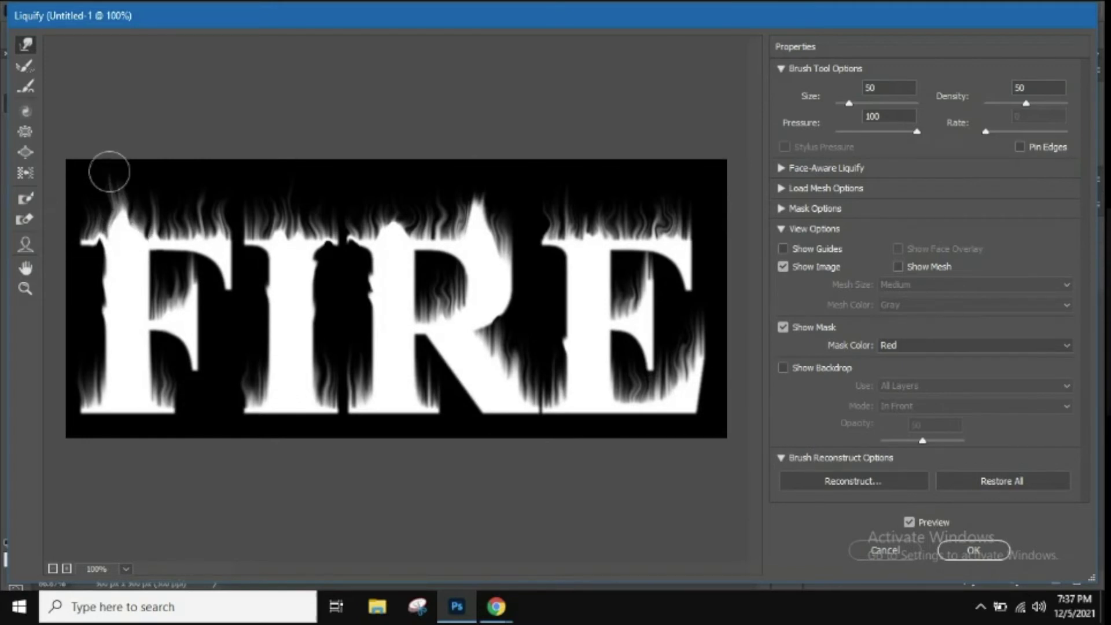
left_click_drag(297, 249, 275, 159)
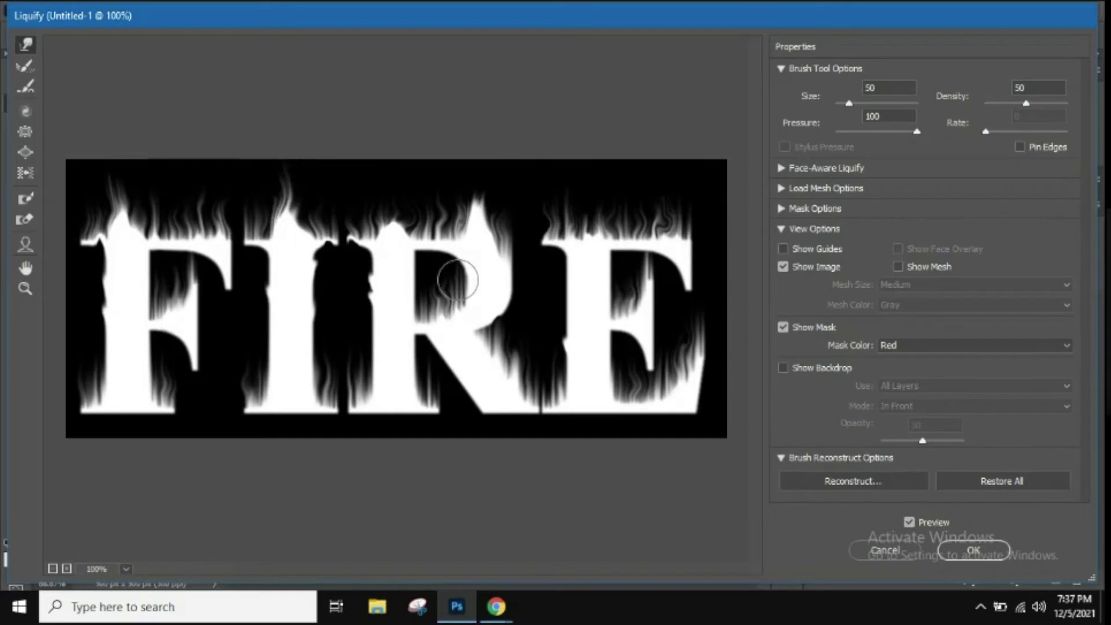
Pull up more flame tips on R's leg, E's top, I, and F's top and interior, apply Liquify, and deselect
mouse_move(513, 392)
left_mouse_down()
mouse_move(536, 346)
mouse_move(521, 302)
left_mouse_up()
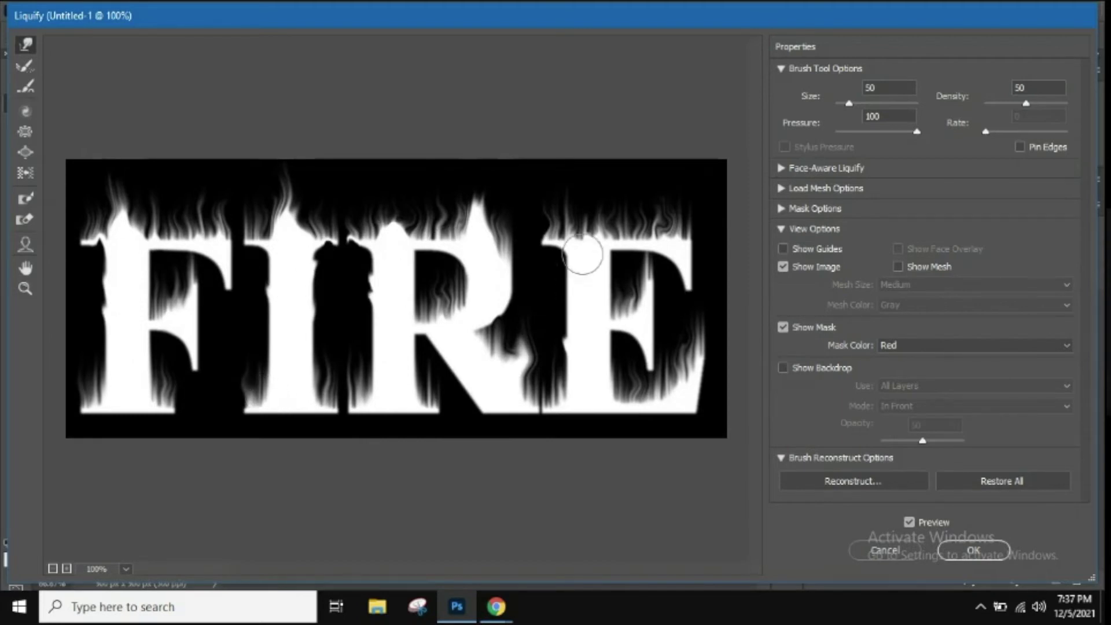
mouse_move(585, 248)
left_mouse_down()
mouse_move(590, 216)
mouse_move(570, 174)
left_mouse_up()
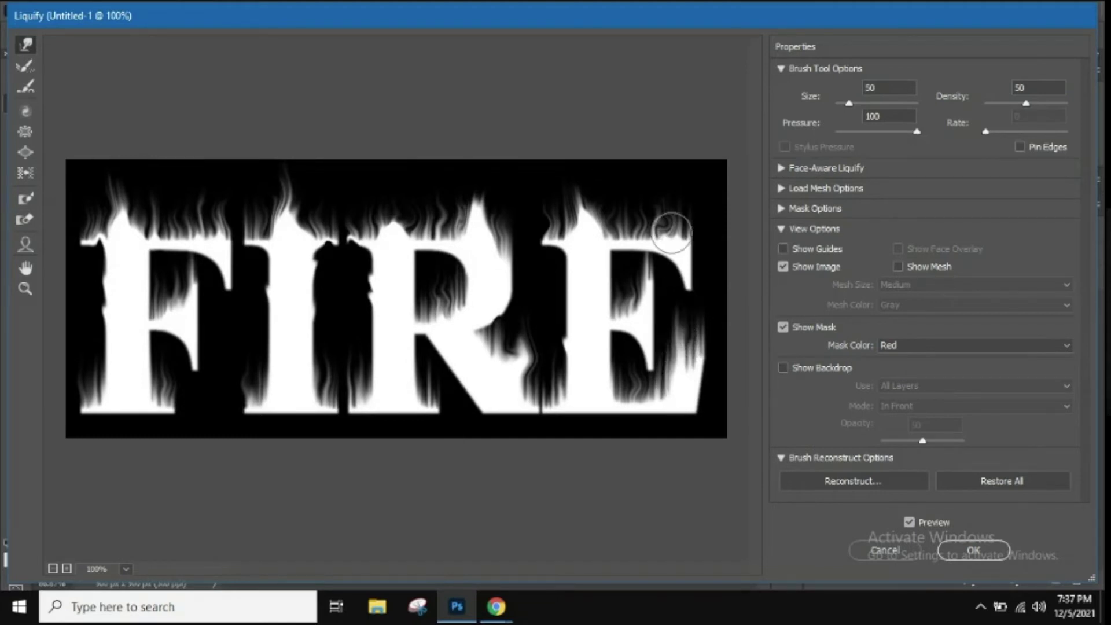
left_click_drag(672, 232, 650, 168)
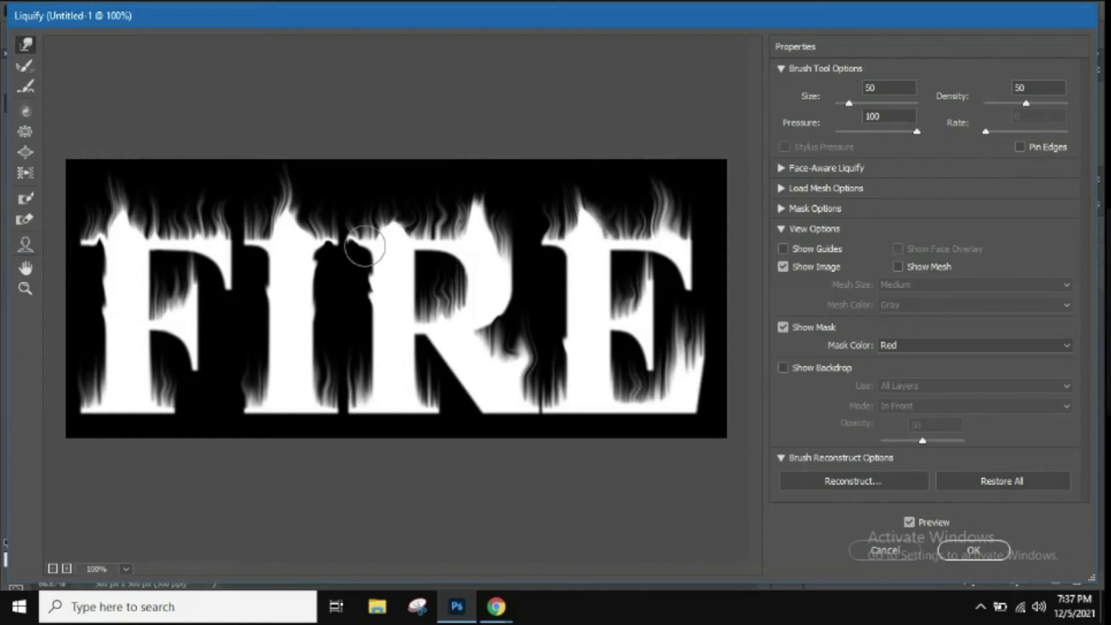
left_click_drag(307, 238, 296, 182)
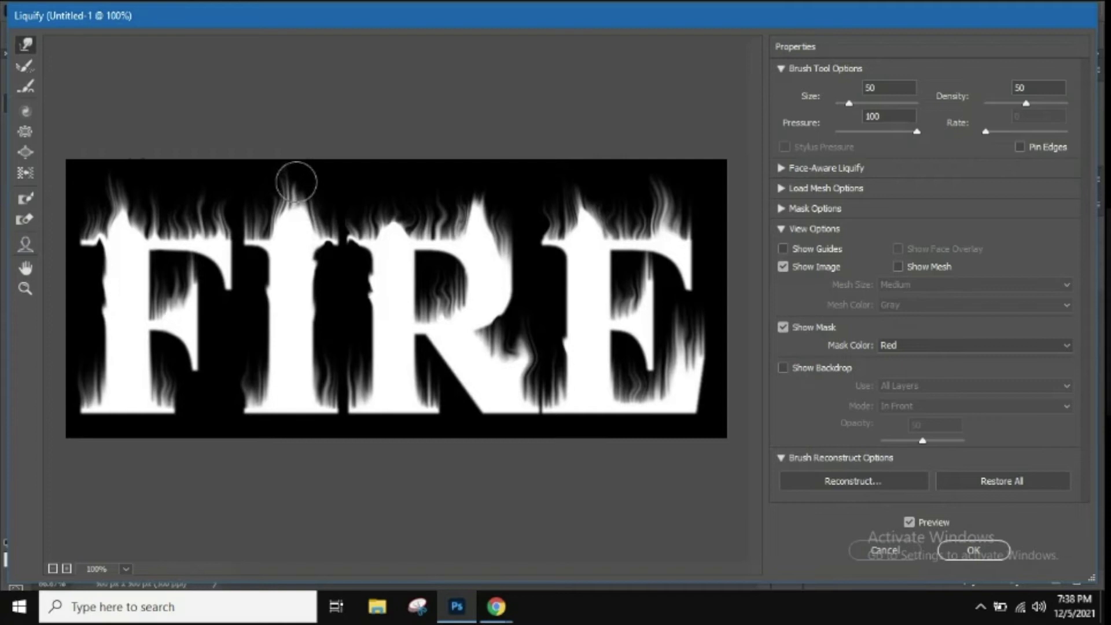
mouse_move(173, 284)
left_mouse_down()
mouse_move(173, 316)
mouse_move(167, 253)
left_mouse_up()
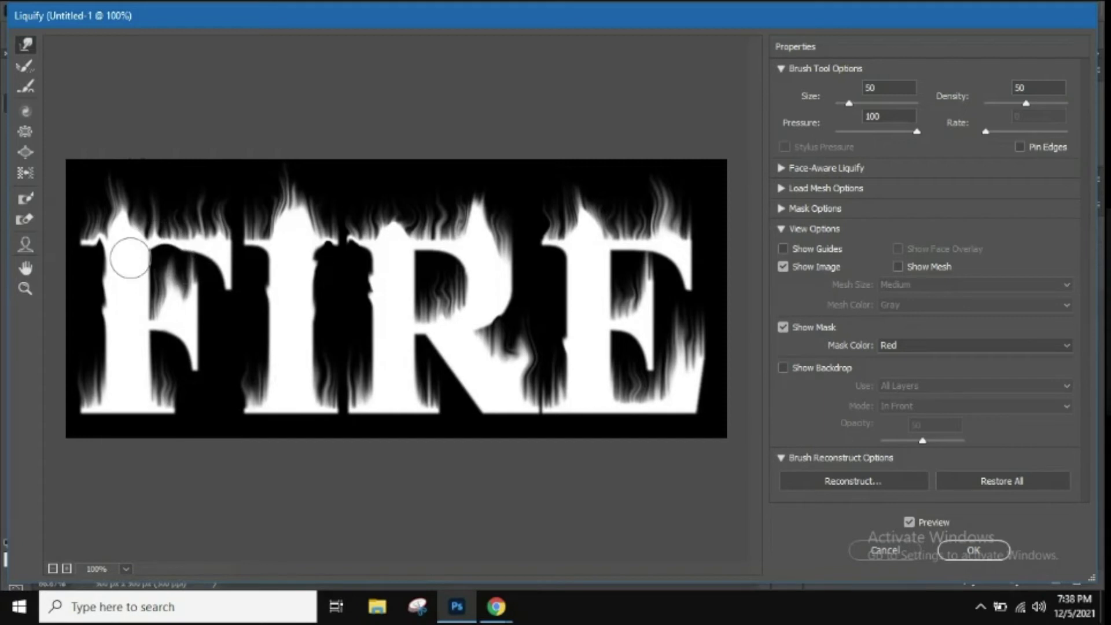
left_click_drag(130, 258, 123, 188)
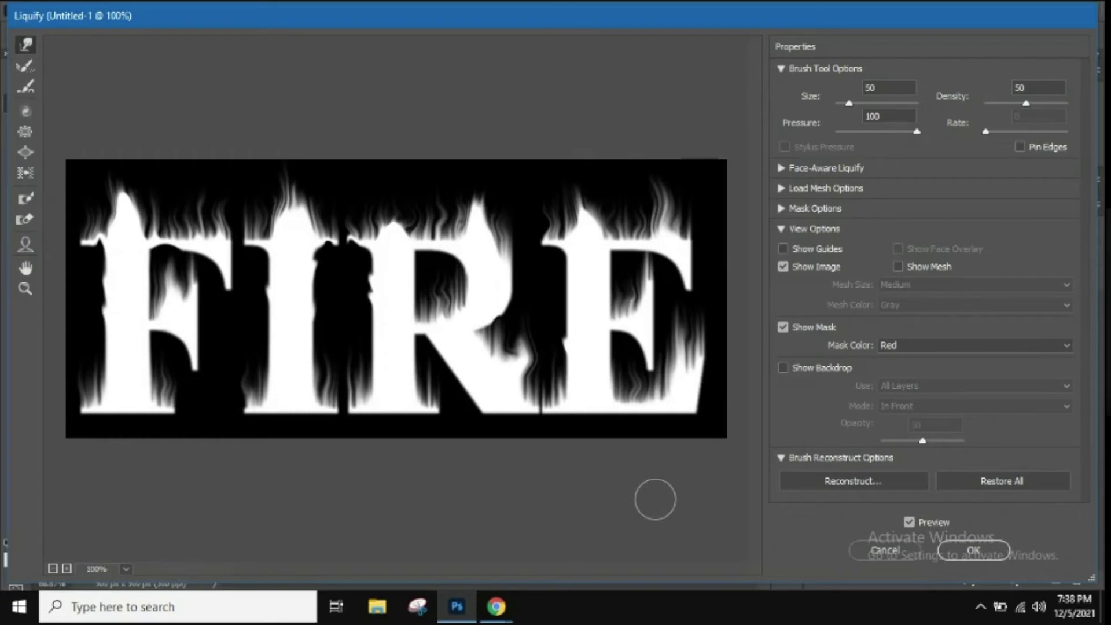
left_click(984, 550)
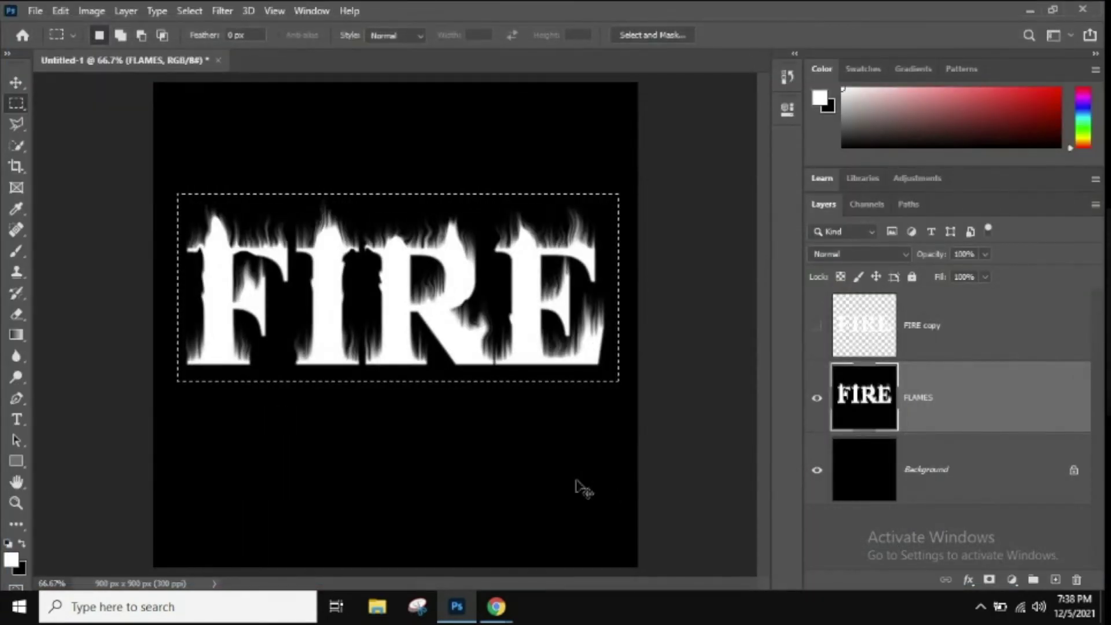
key("ctrl+d")
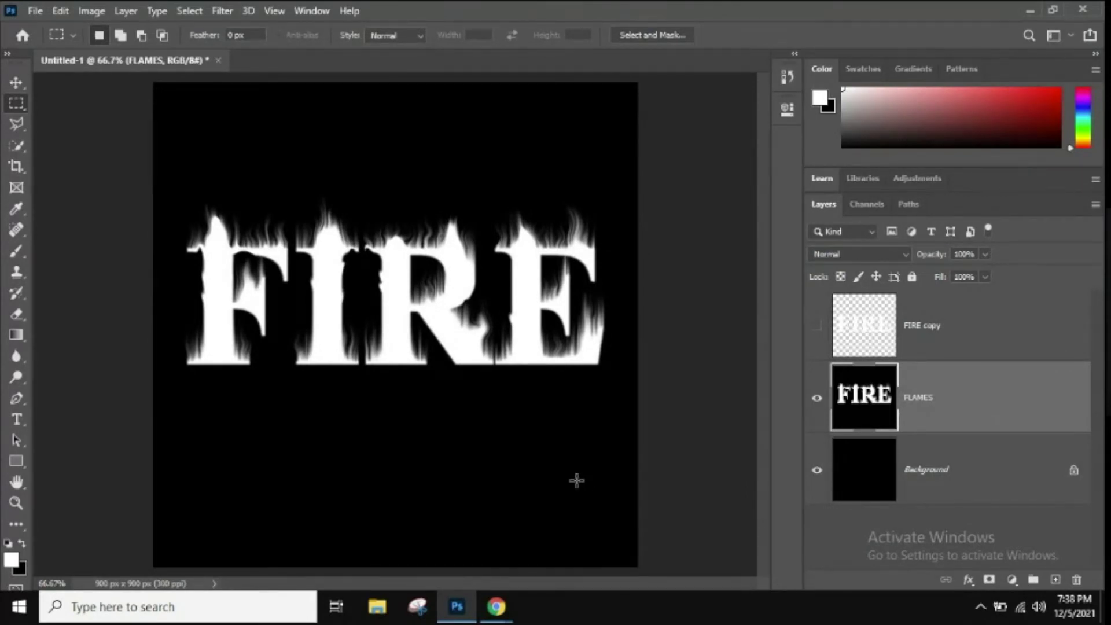
Add a Hue/Saturation adjustment layer above FLAMES with Colorize on, hue 40 and saturation 100
left_click(1011, 581)
left_click(1038, 428)
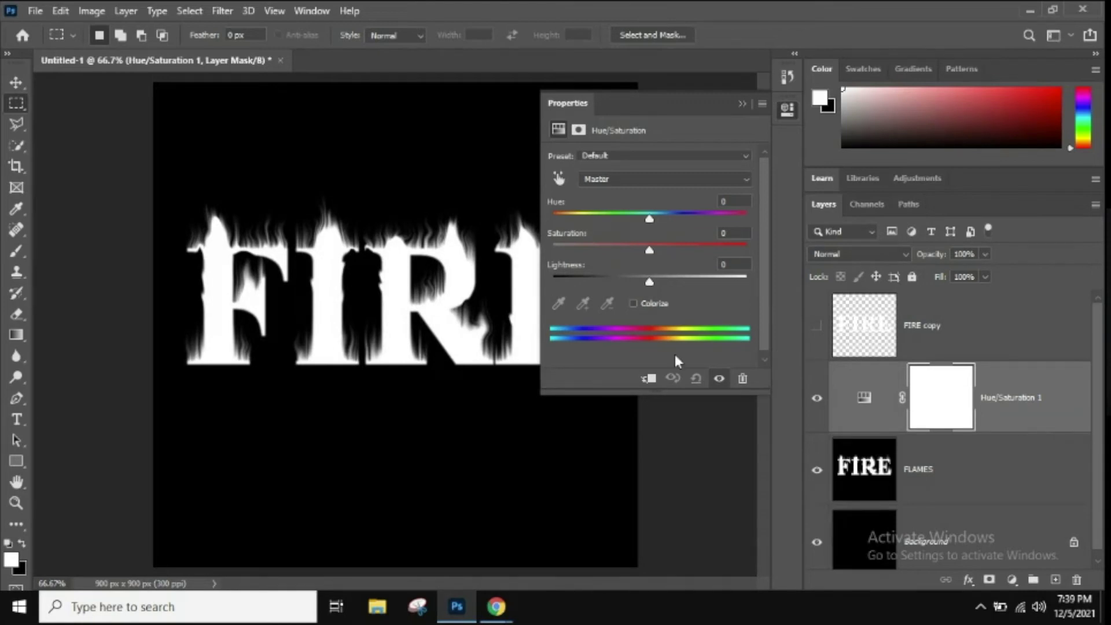
left_click(633, 304)
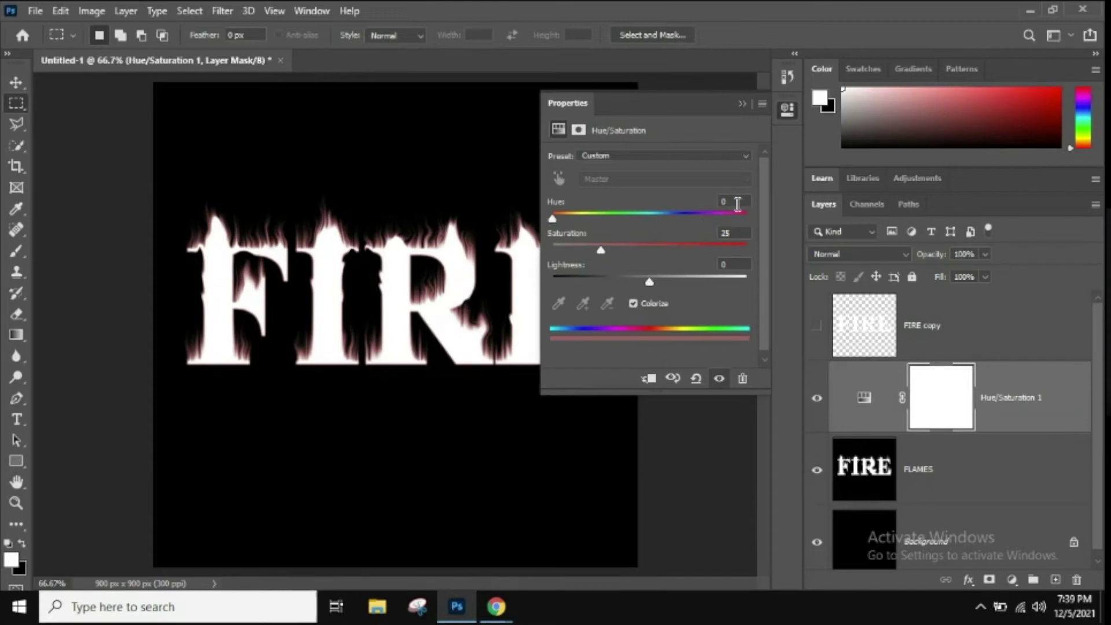
type("40")
key("Return")
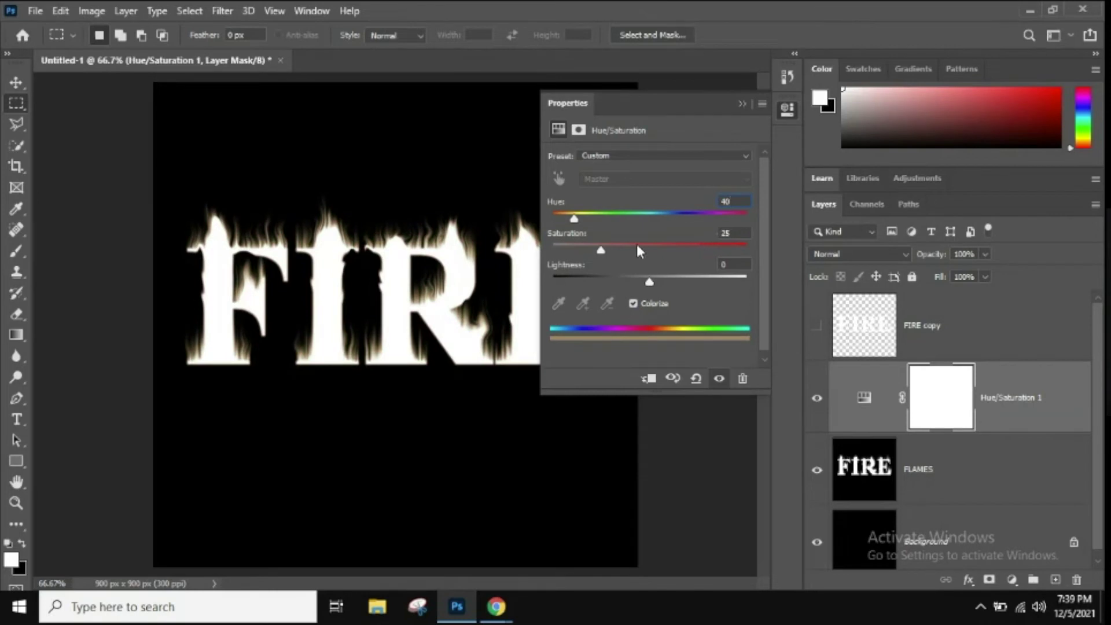
key("Tab")
type("100")
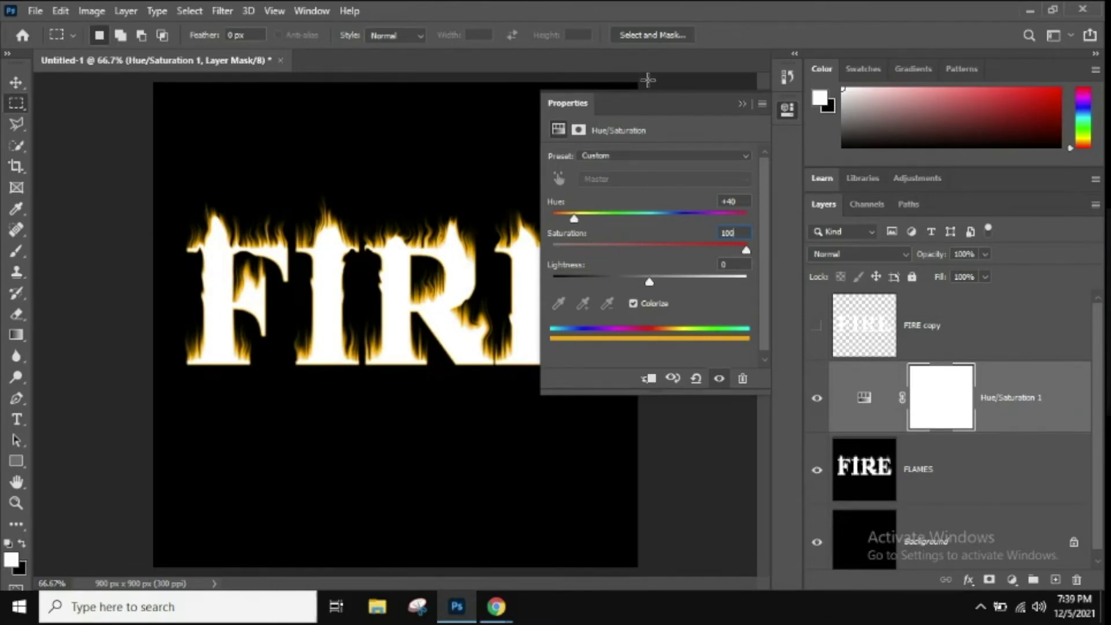
left_click(741, 103)
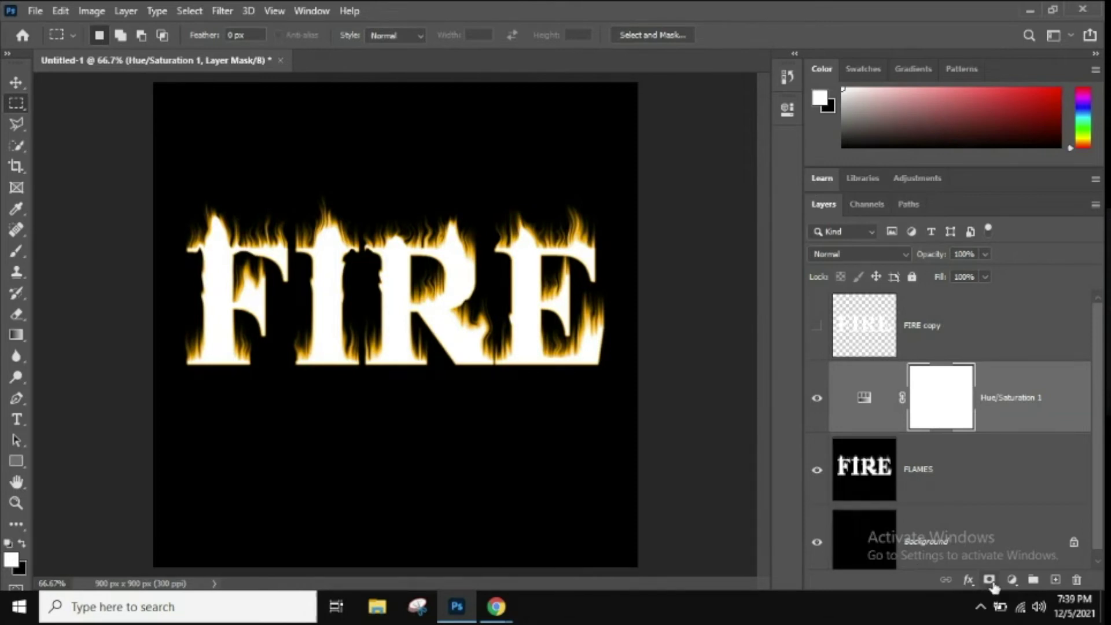
Add a second Hue/Saturation adjustment layer with hue -15 and set its blend mode to Overlay
left_click(1012, 579)
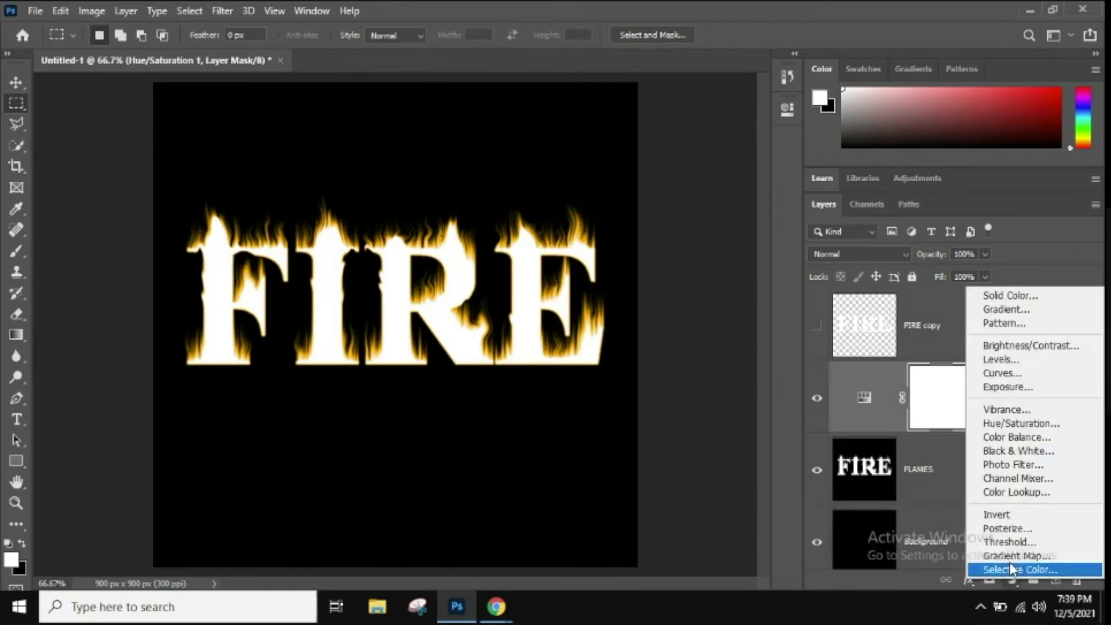
left_click(1014, 423)
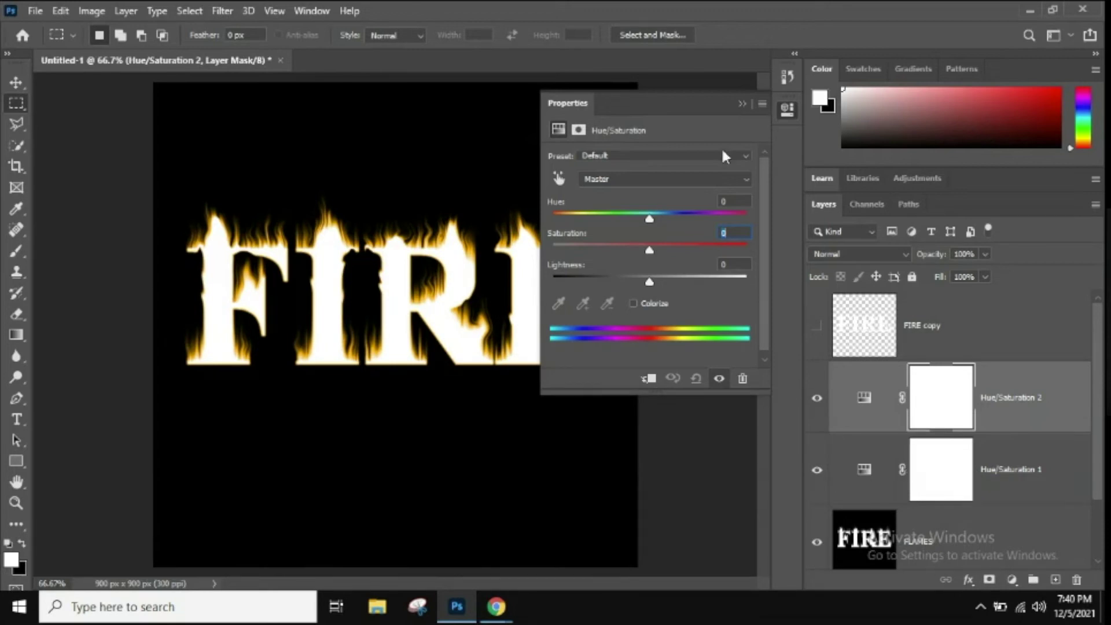
left_click(736, 201)
type("-15")
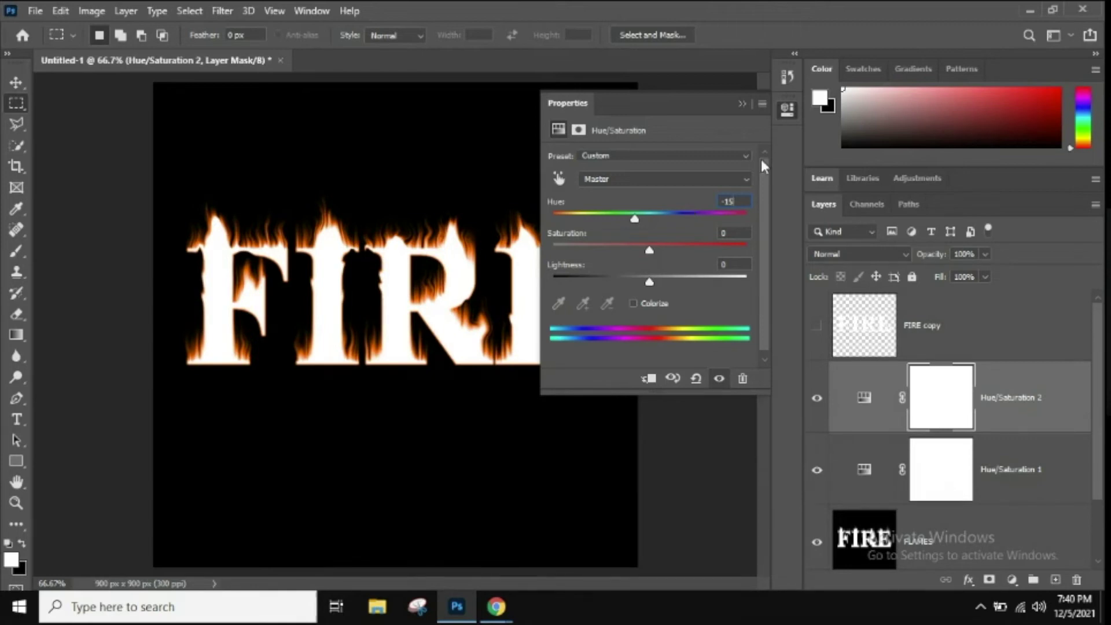
left_click(741, 103)
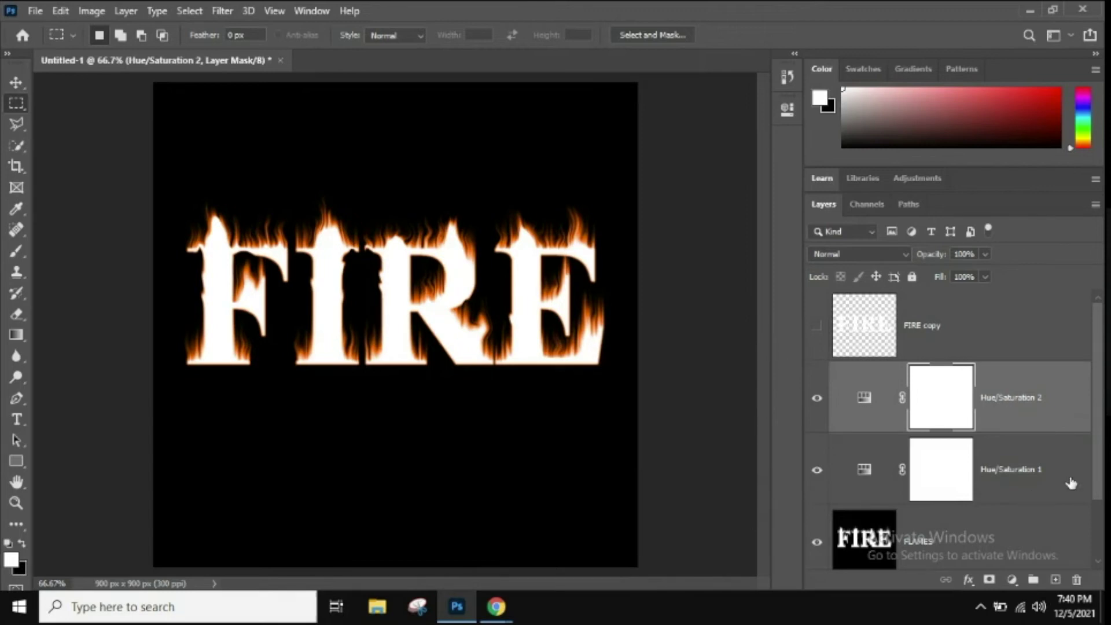
left_click(886, 253)
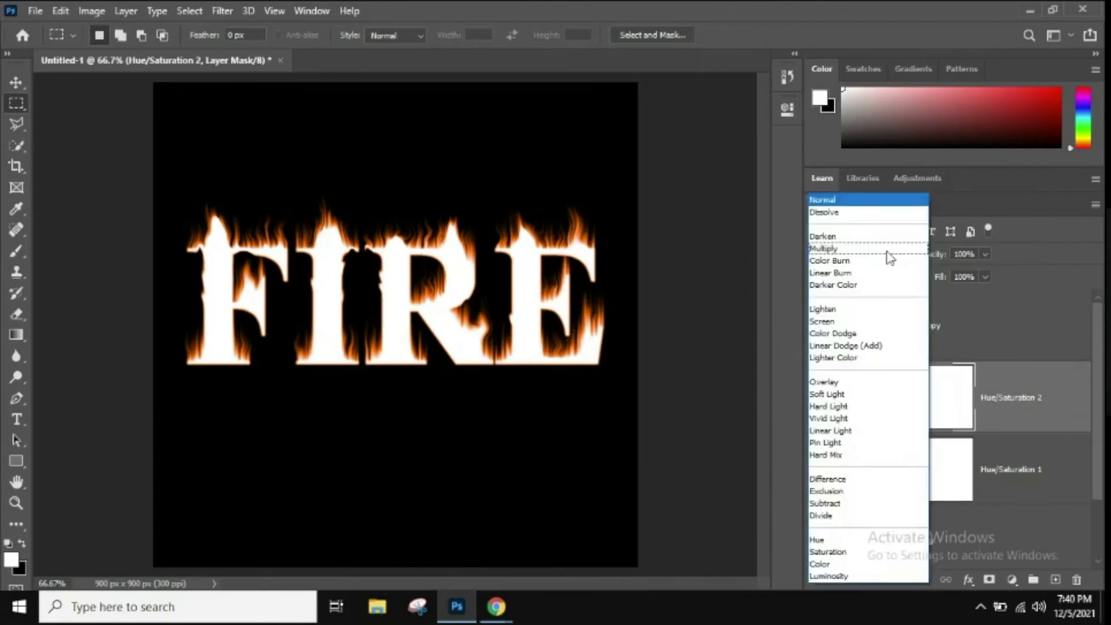
left_click(877, 391)
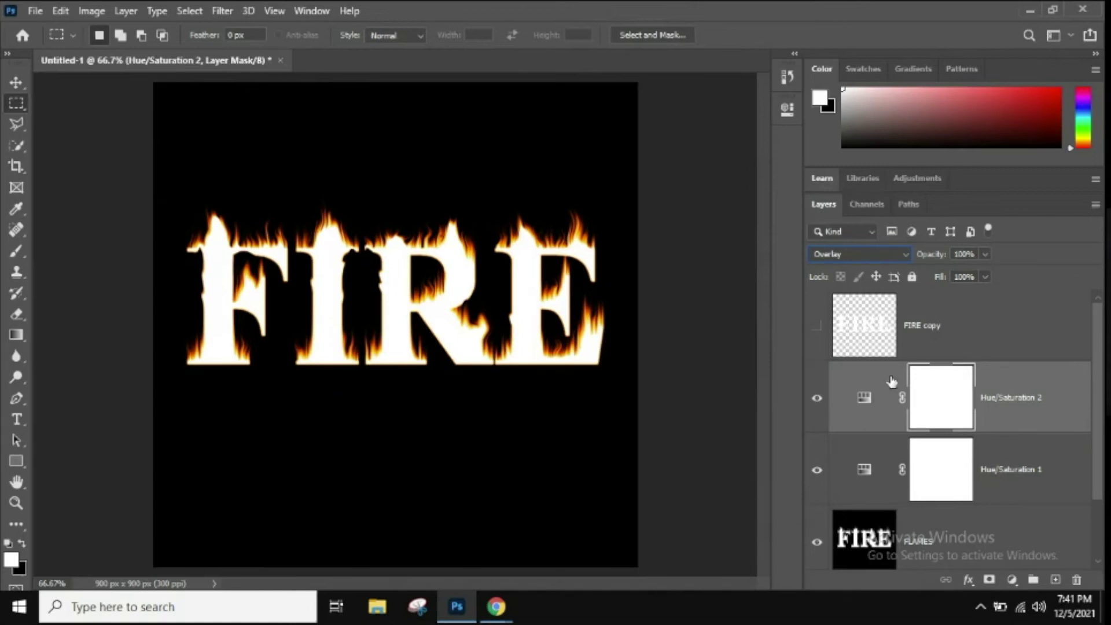
Show the FIRE copy layer and add a Gradient Overlay layer style to it
left_click(817, 327)
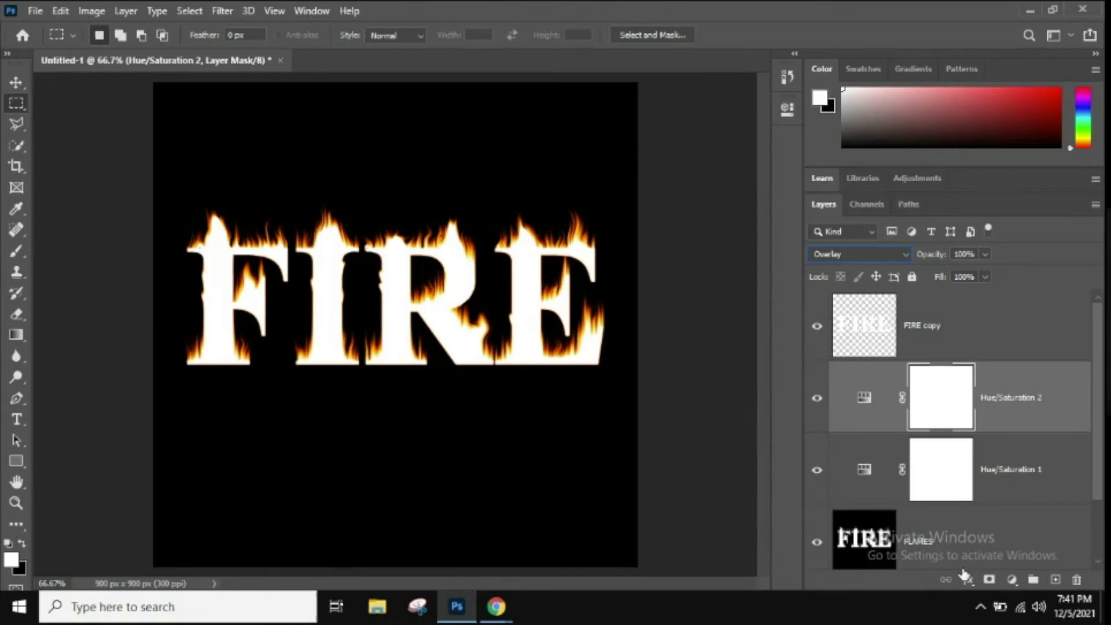
left_click(912, 343)
left_click(969, 581)
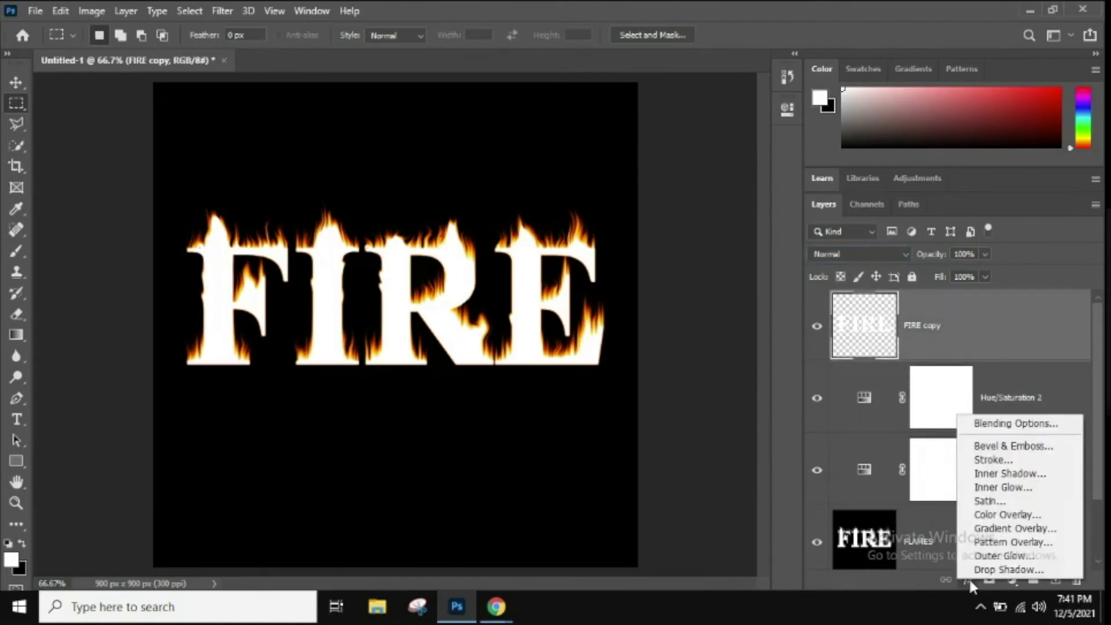
left_click(810, 440)
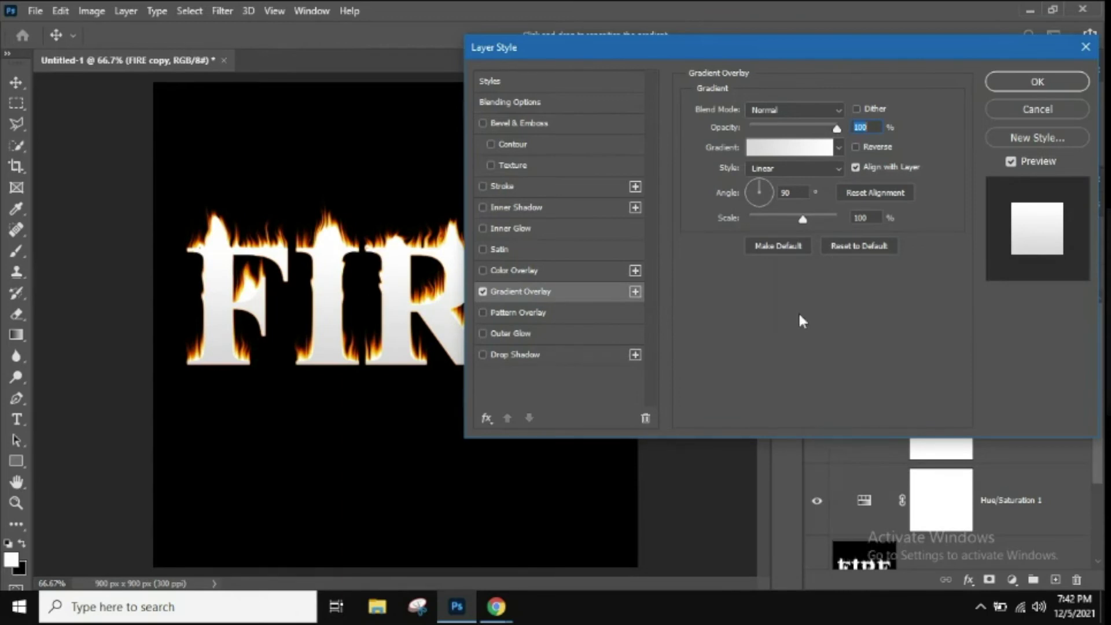
Edit the overlay gradient and set its color stop at location 0% to dark brown #462409
left_click(769, 155)
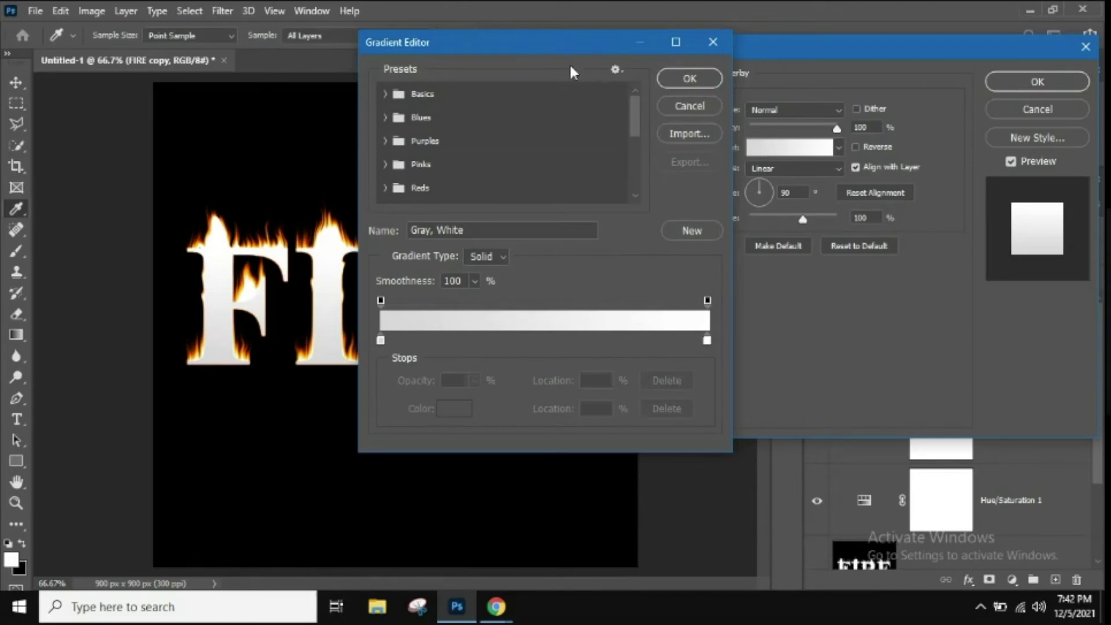
left_click(380, 339)
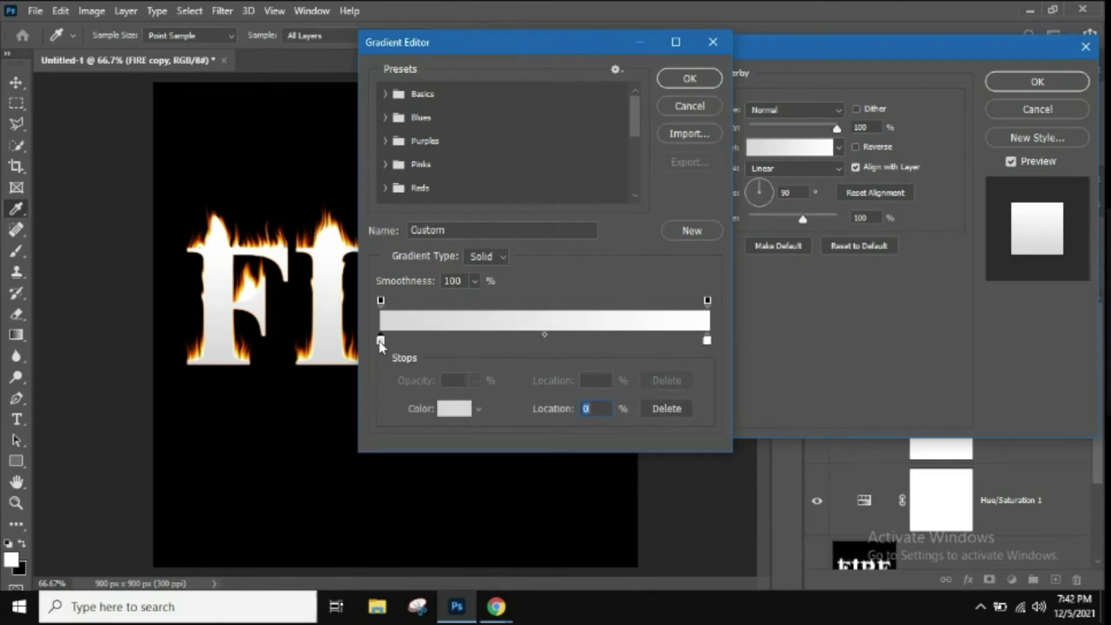
left_click(452, 409)
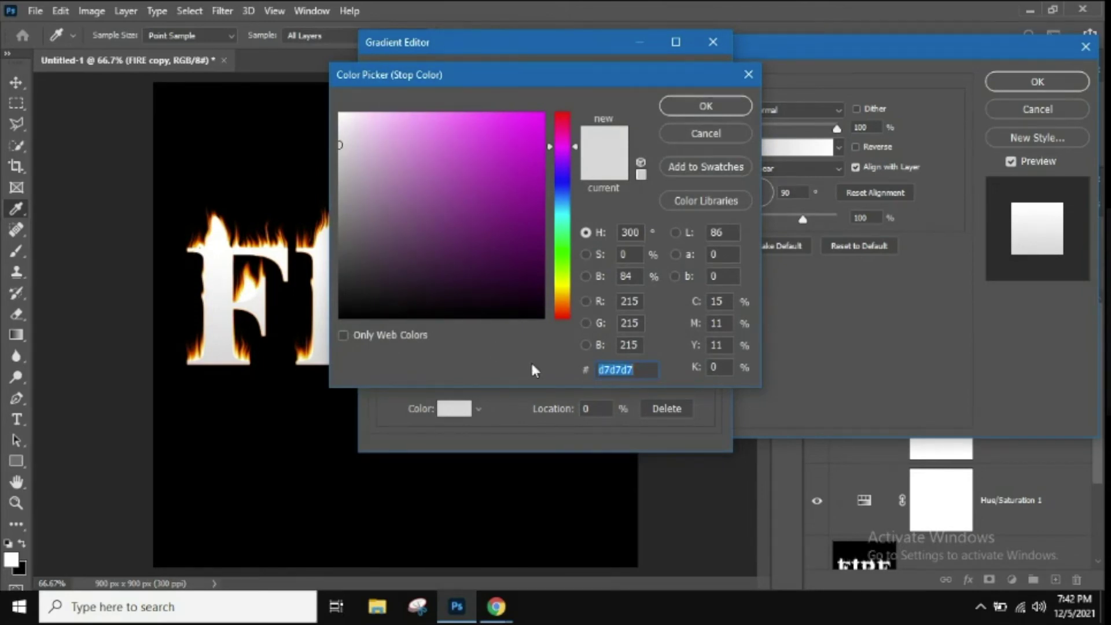
left_click_drag(569, 300, 518, 262)
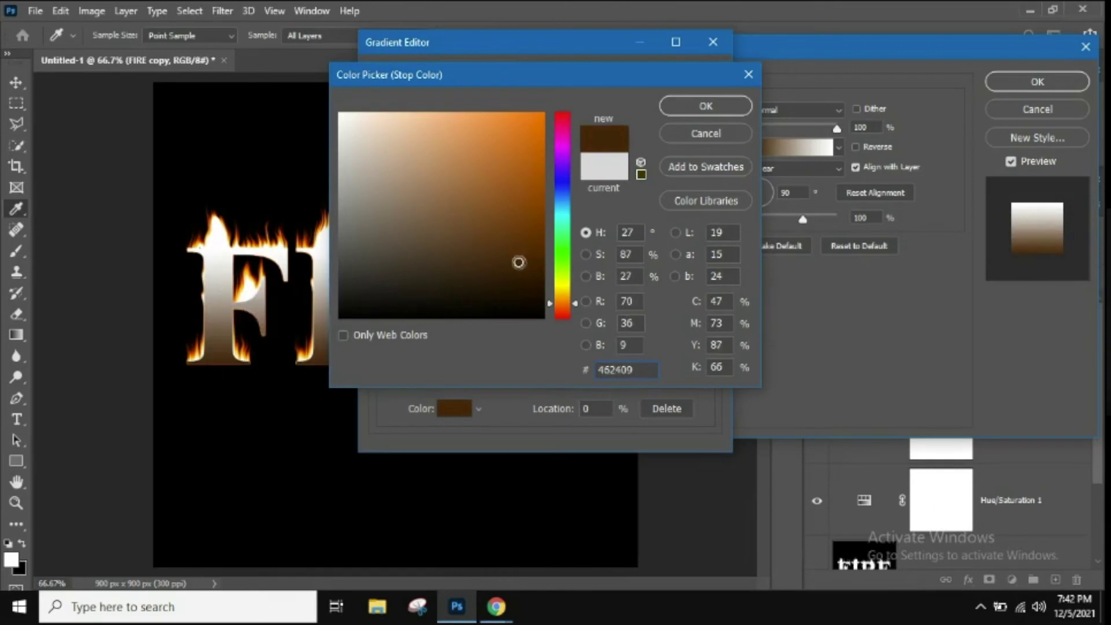
left_click(710, 97)
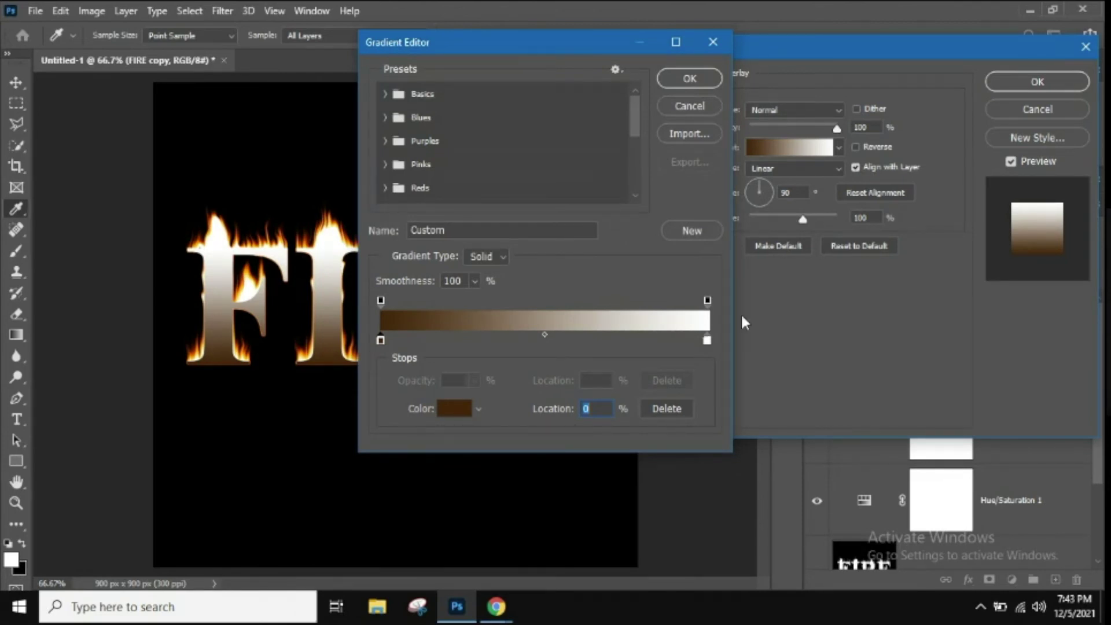
Set the gradient's color stop at location 100% to a bright orange with hue about 35
left_click(707, 341)
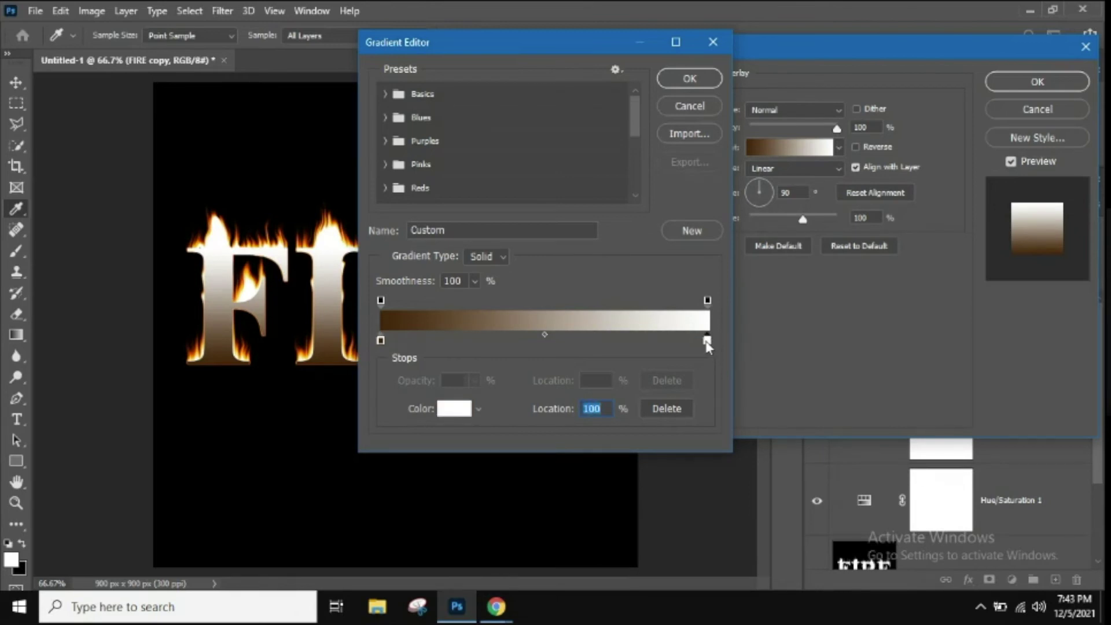
left_click(453, 409)
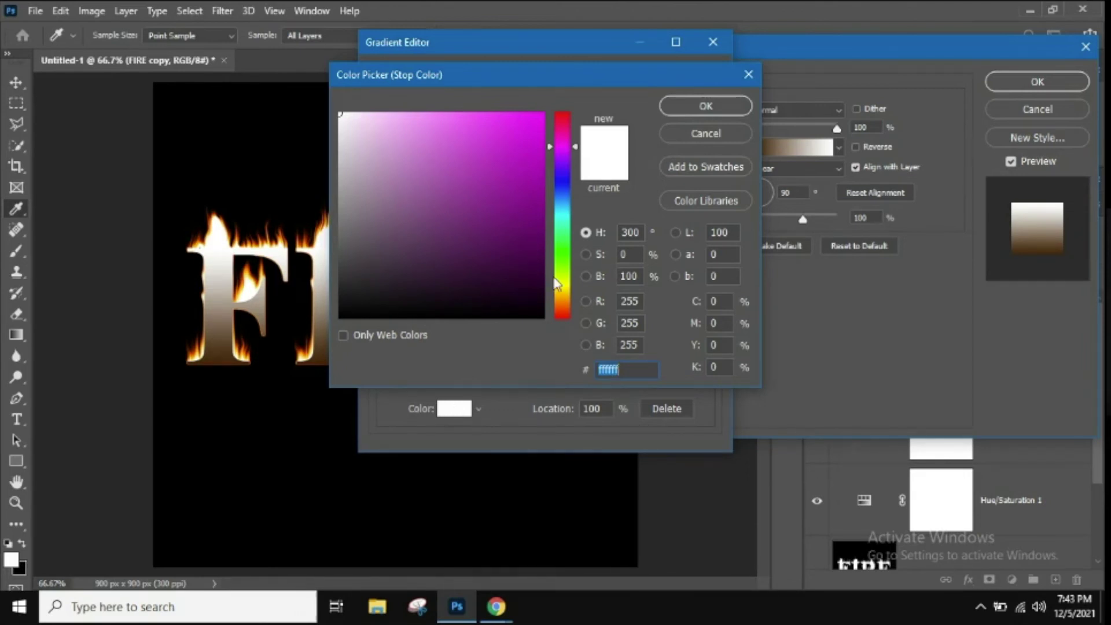
left_click(566, 299)
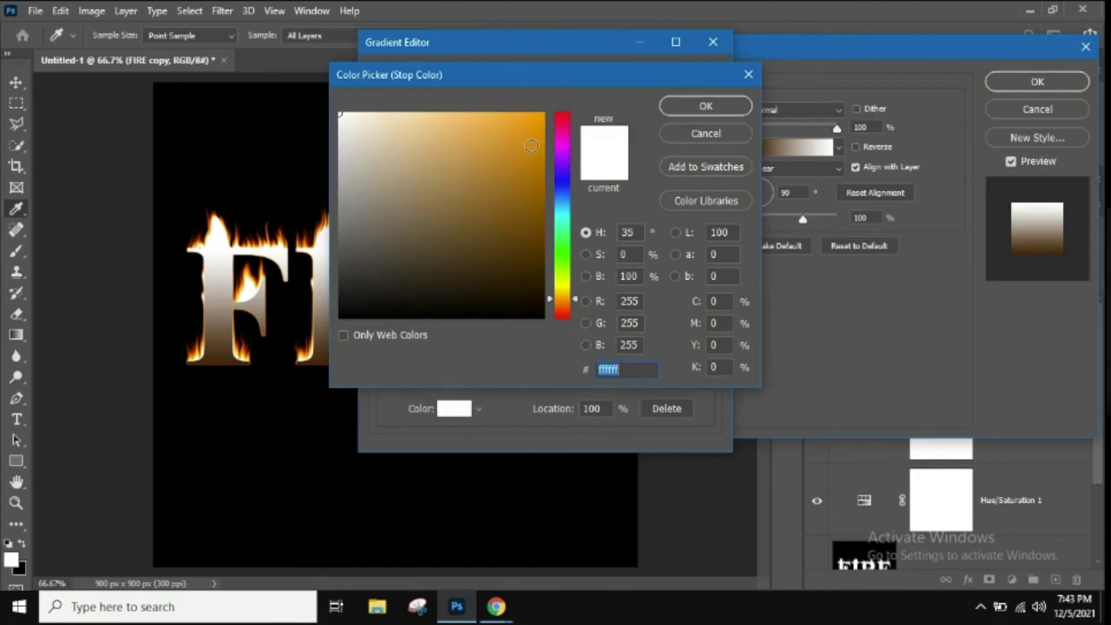
left_click_drag(530, 145, 531, 87)
left_click(674, 105)
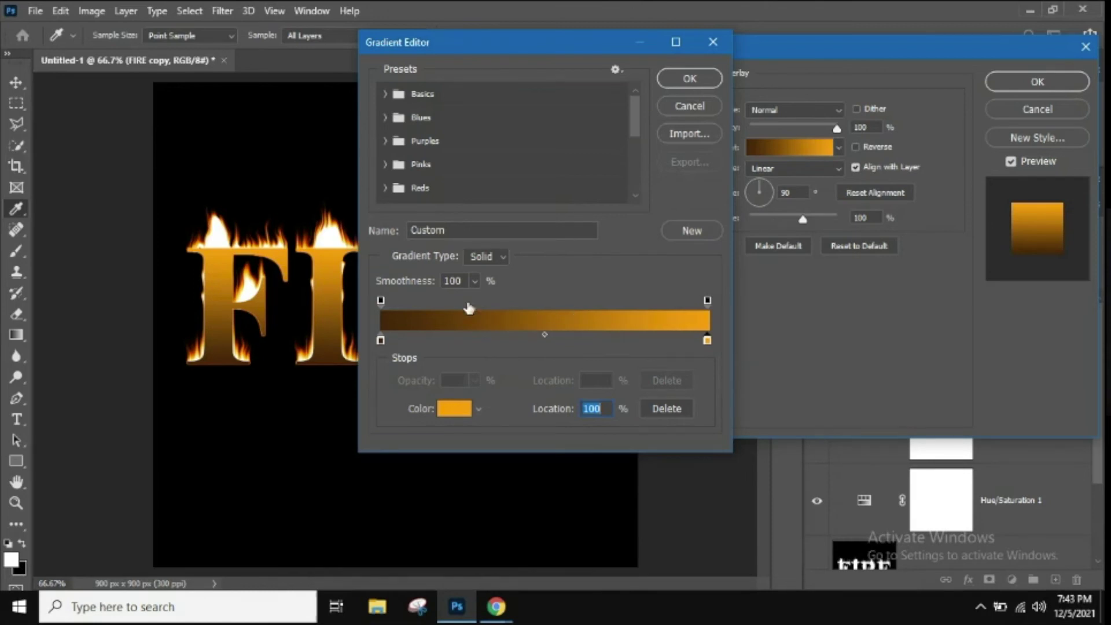
Darken the gradient's color stop at location 0% to brown #271506
left_click(498, 255)
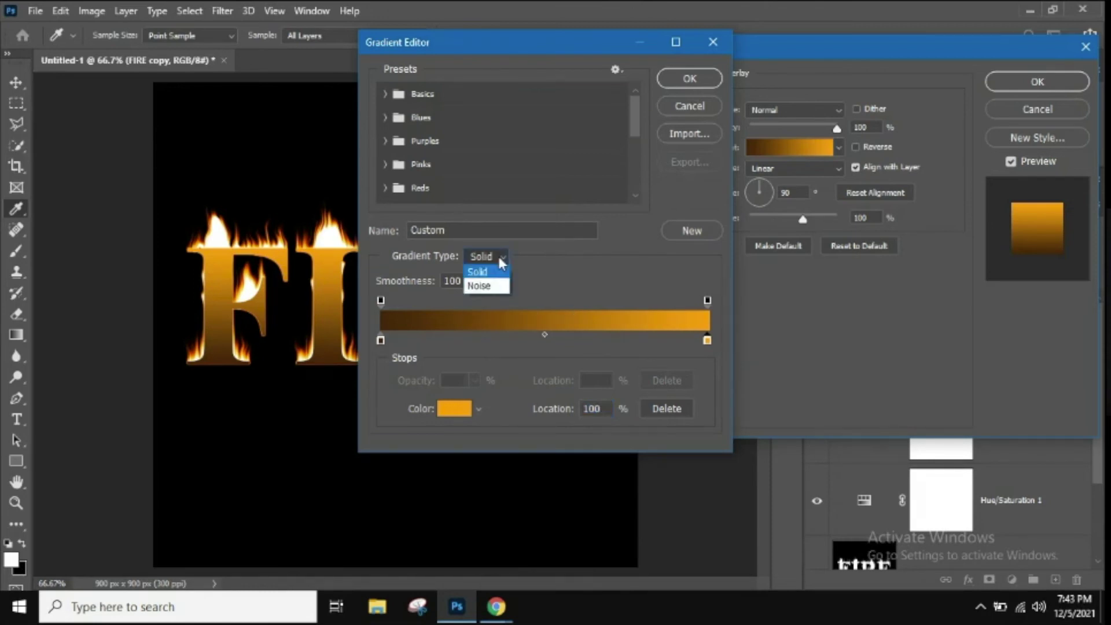
left_click(568, 280)
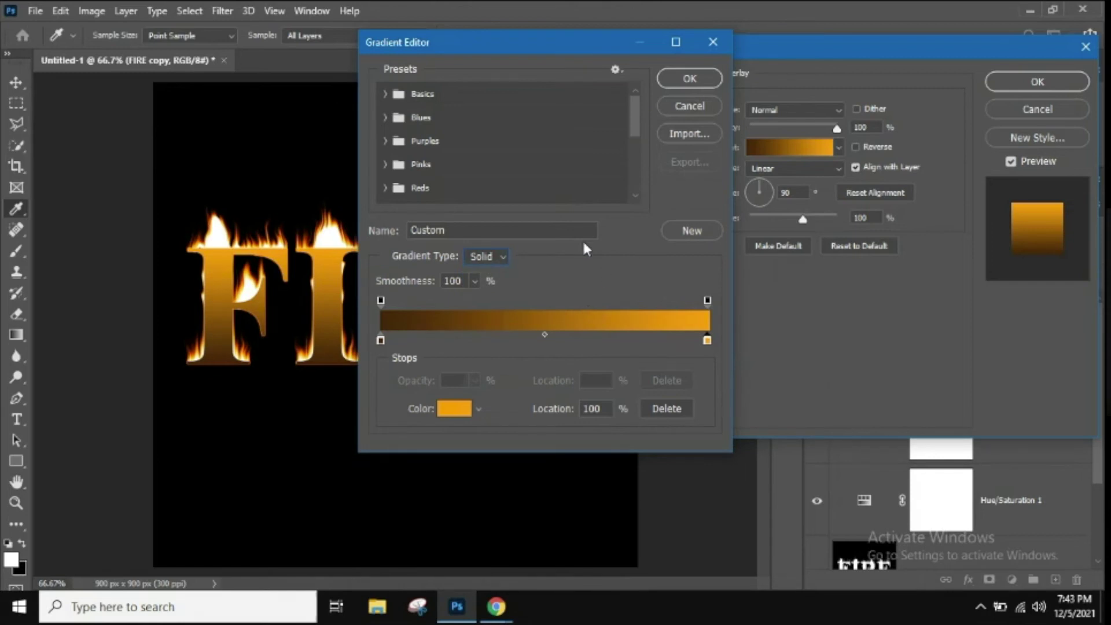
left_click(380, 340)
left_click(463, 412)
mouse_move(496, 307)
left_mouse_down()
mouse_move(514, 268)
mouse_move(510, 288)
left_mouse_up()
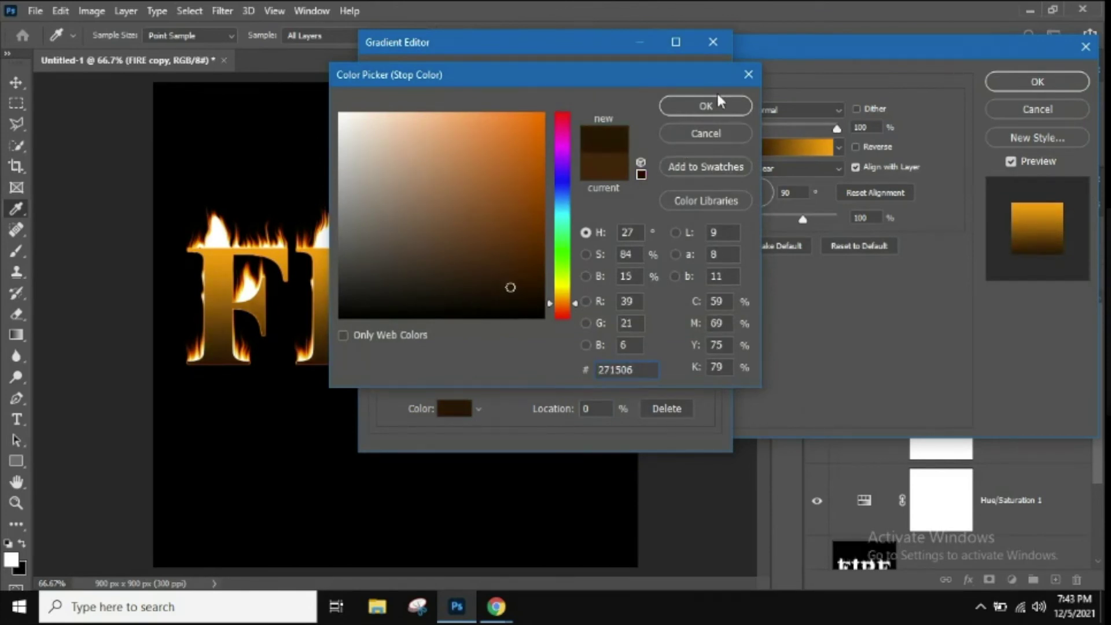
left_click(709, 107)
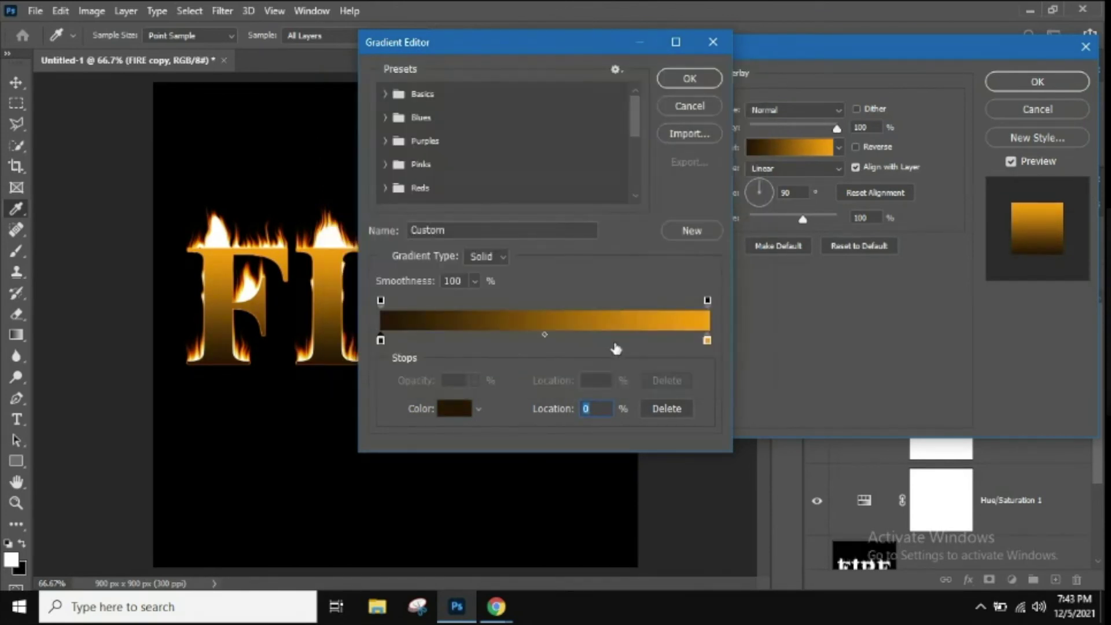
Set the gradient's color stop at location 0% to near-black brown #120b05
left_click_drag(381, 342, 422, 349)
left_click(66, 11)
left_click(84, 26)
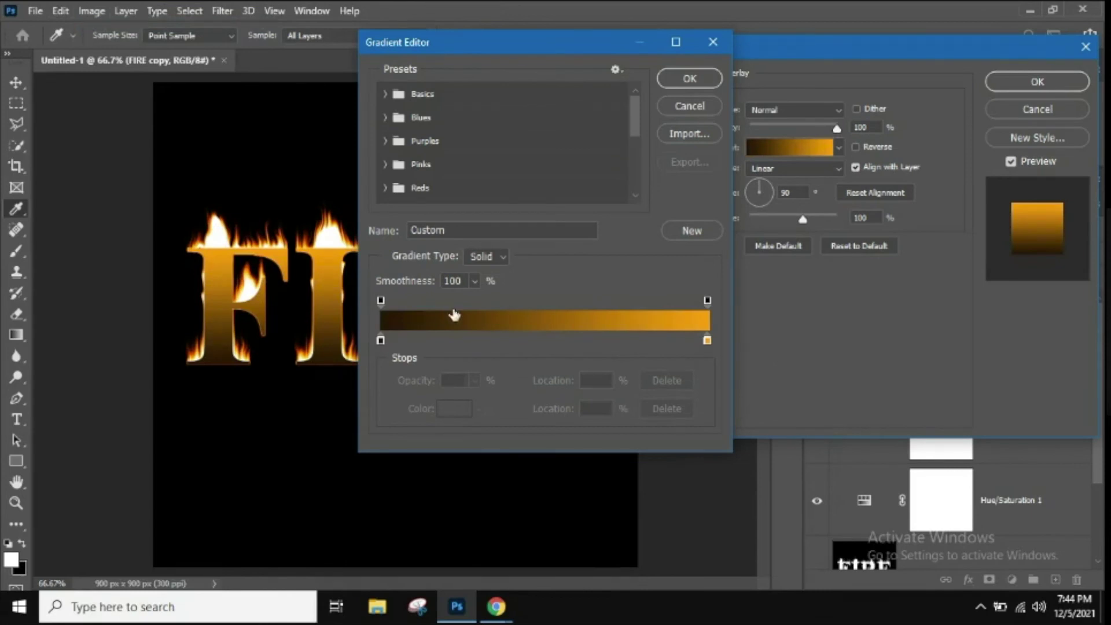
left_click(380, 301)
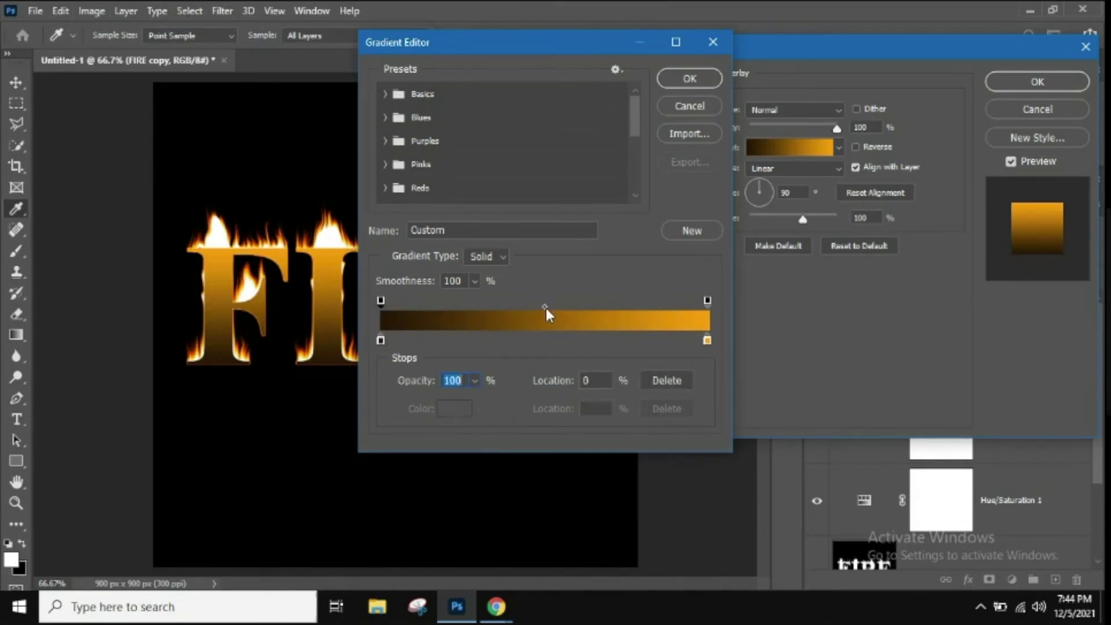
double_click(381, 341)
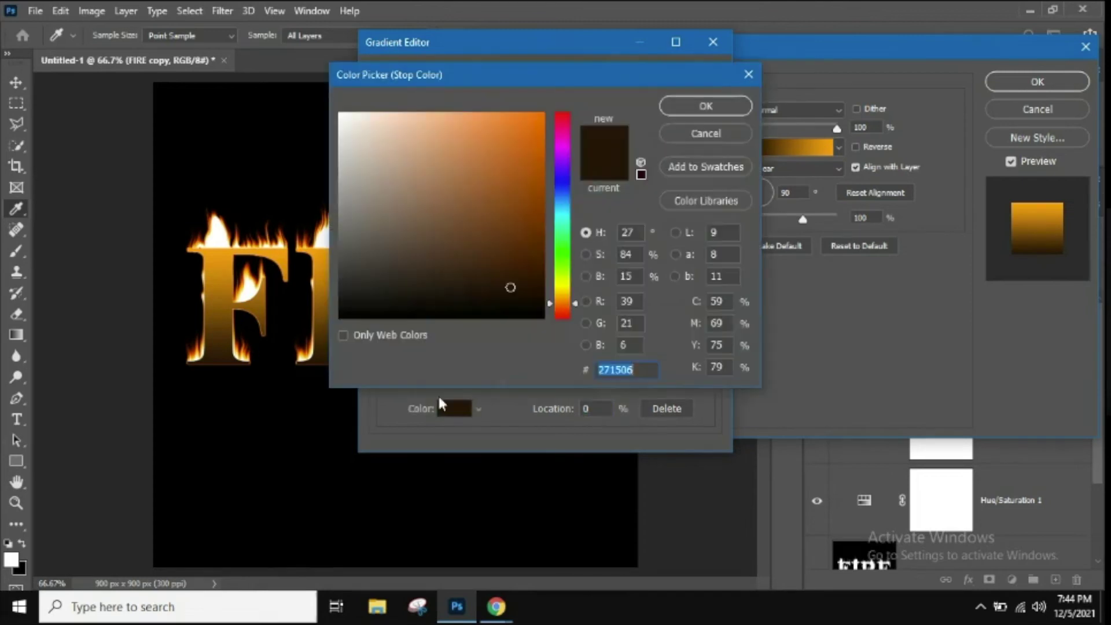
left_click_drag(511, 287, 486, 307)
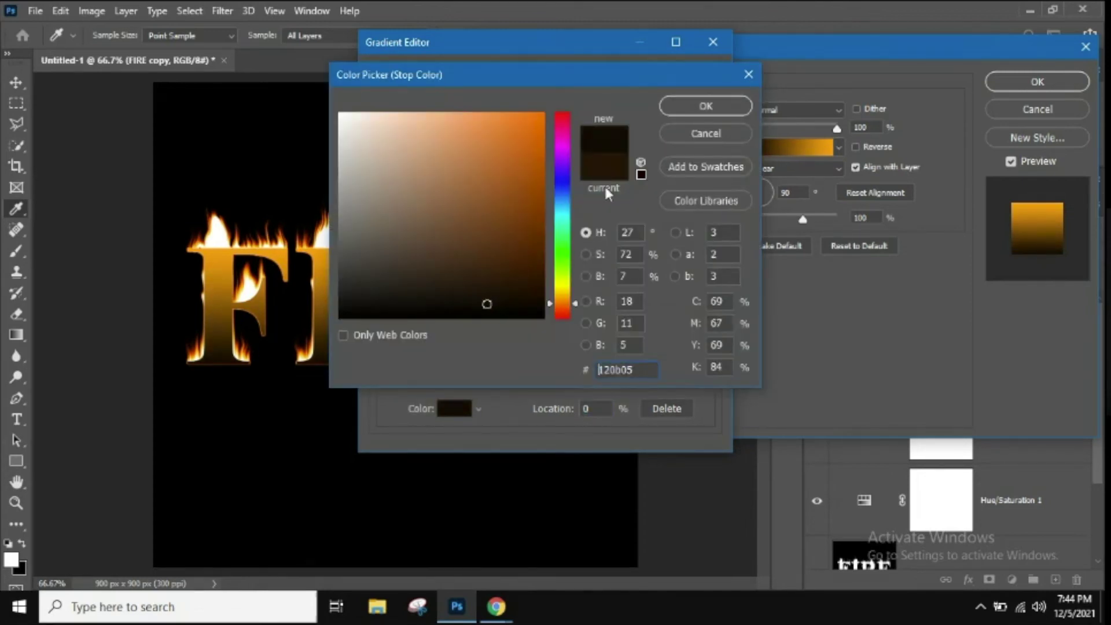
left_click(686, 104)
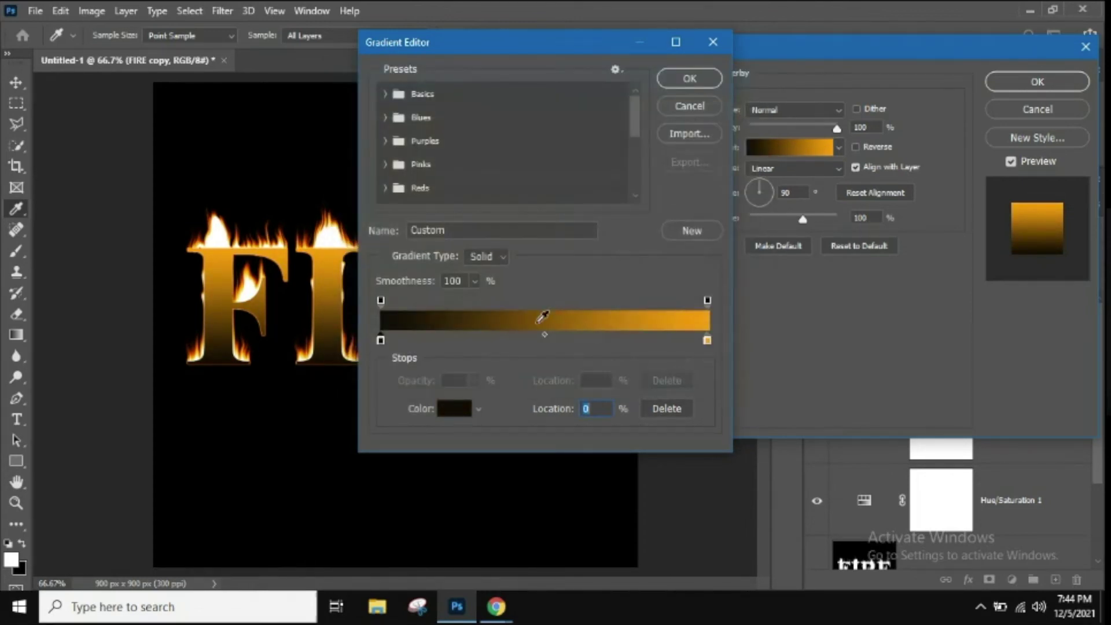
Accept the edited gradient and apply the Gradient Overlay style to the FIRE copy layer
left_click(690, 77)
left_click_drag(812, 46, 608, 92)
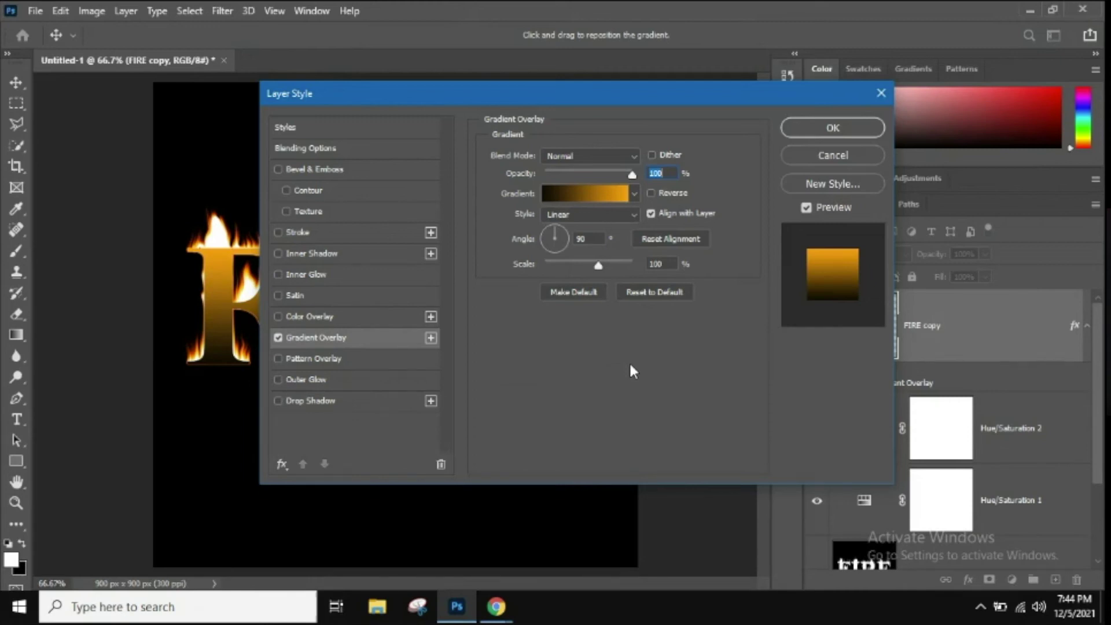
key("m")
left_click(834, 129)
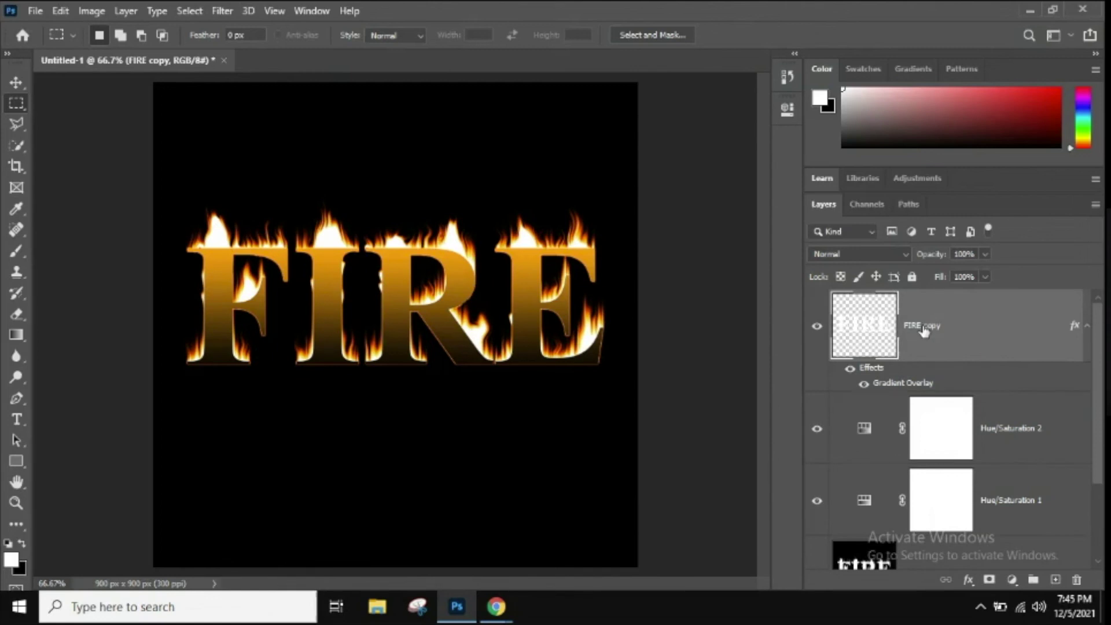
Add a layer mask to the FIRE copy layer and ready the Brush tool with black as the foreground color
left_click(989, 579)
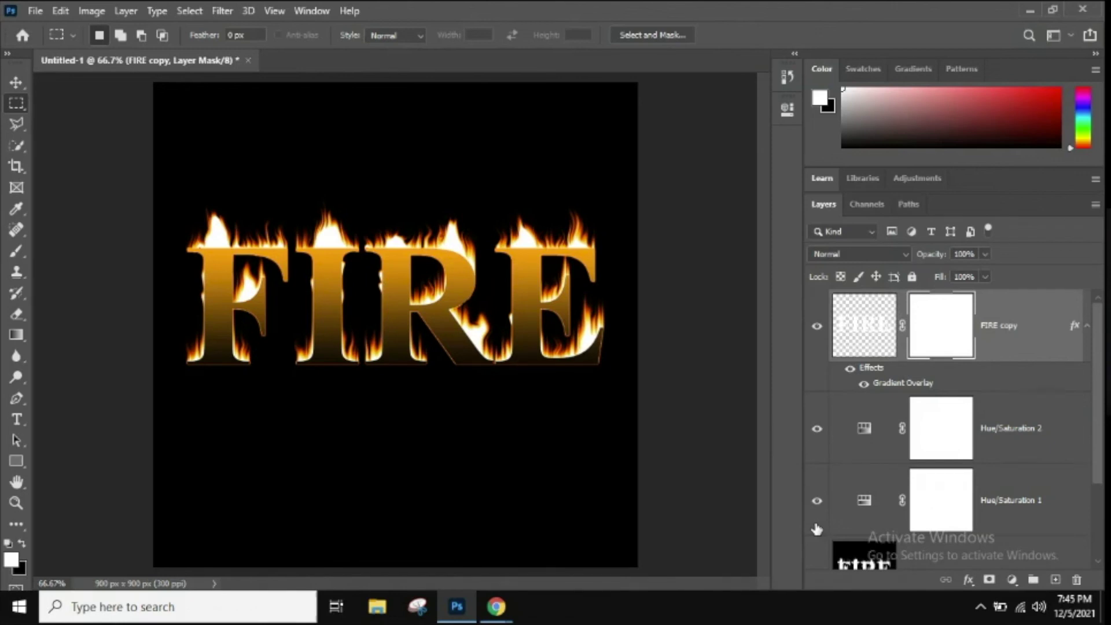
key("b")
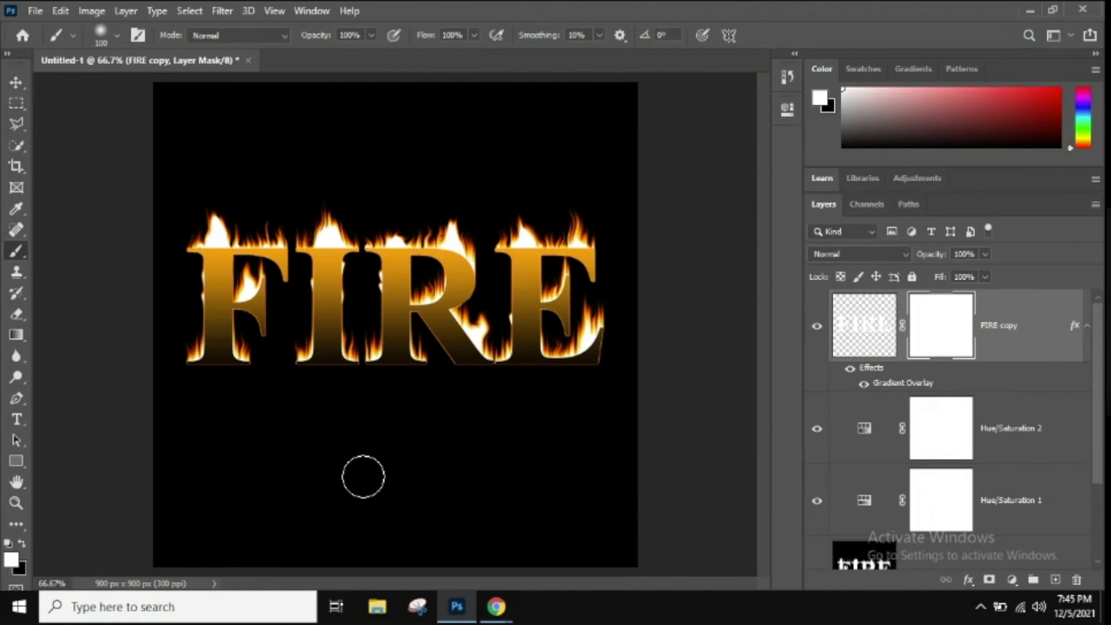
left_click(23, 543)
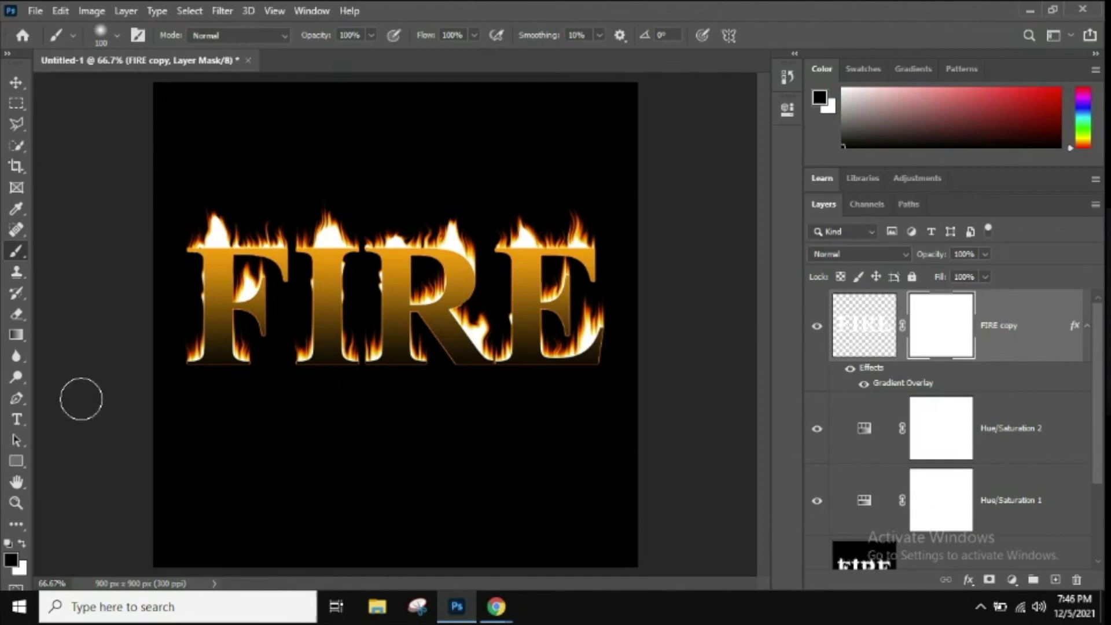
Try masking the upper curve of the R with a soft 25 px black brush, then undo the stroke
left_click_drag(412, 312, 441, 360)
key("bracketleft")
key("bracketleft")
key("bracketleft")
key("bracketleft")
key("bracketleft")
key("bracketleft")
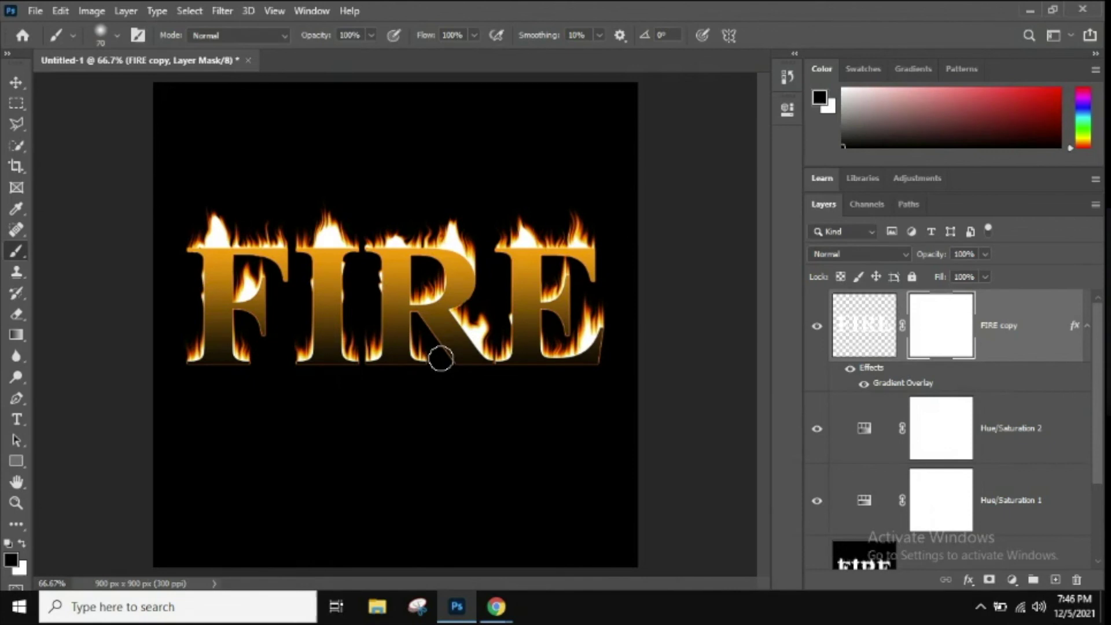
key("ctrl+plus")
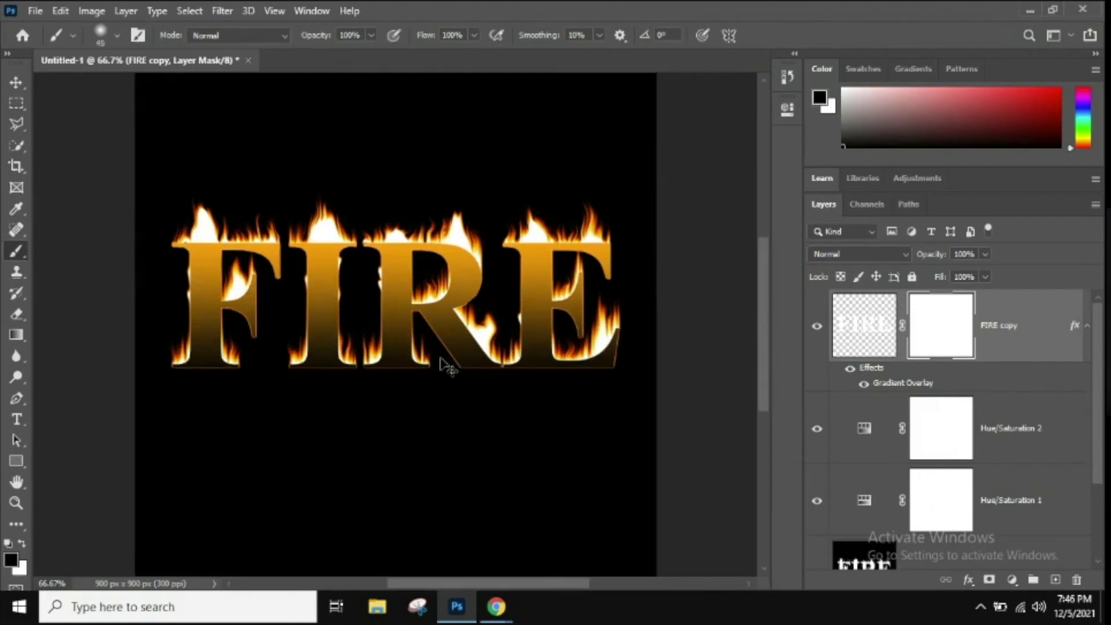
key("bracketleft")
key("bracketleft")
key("bracketleft")
key("bracketleft")
mouse_move(484, 195)
left_mouse_down()
mouse_move(492, 233)
mouse_move(483, 206)
left_mouse_up()
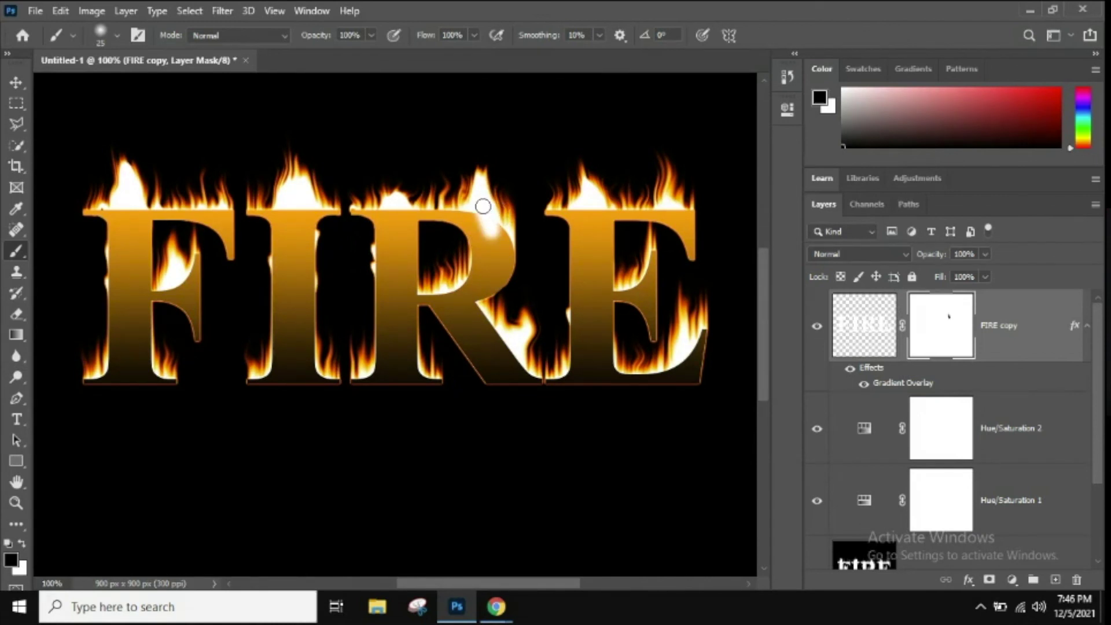
left_click(61, 10)
left_click(87, 26)
left_click(120, 34)
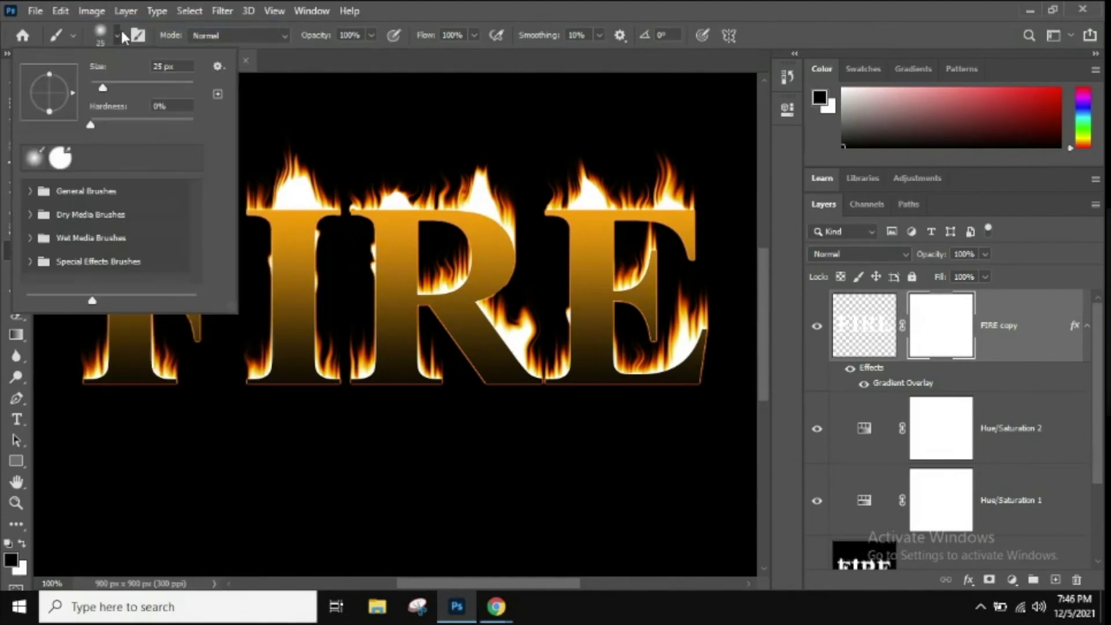
left_click(440, 137)
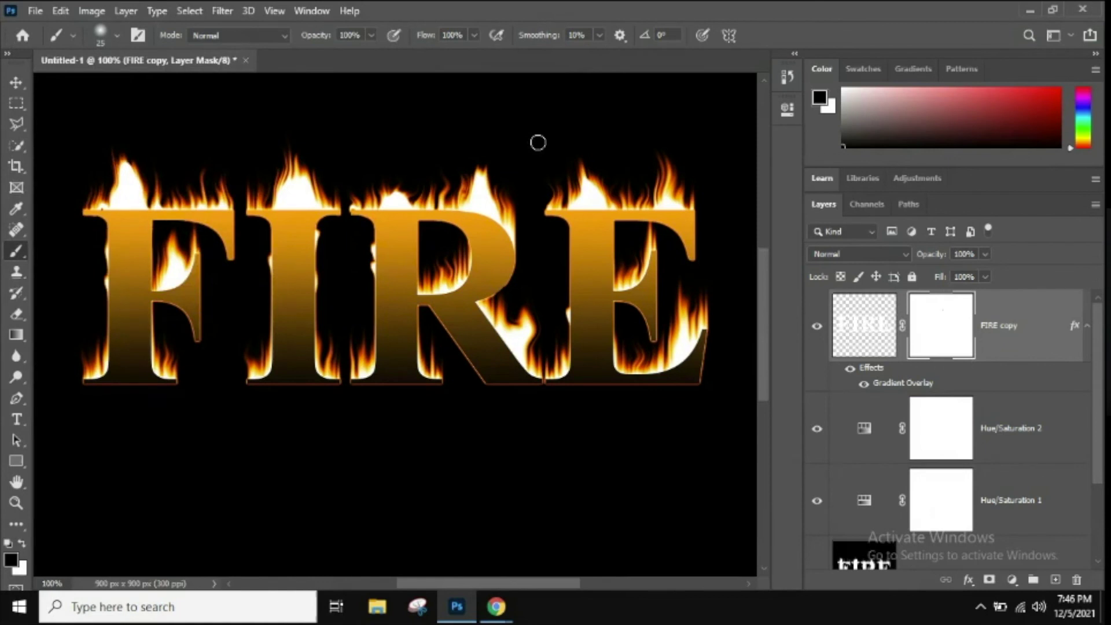
Try painting black on the mask with a soft 60 px brush where flames meet the E, R, I and F
key("bracketright")
left_click_drag(586, 193, 589, 193)
key("bracketright")
key("bracketright")
key("bracketright")
key("bracketright")
mouse_move(589, 193)
left_mouse_down()
mouse_move(587, 203)
mouse_move(457, 187)
mouse_move(475, 190)
mouse_move(489, 220)
mouse_move(483, 210)
mouse_move(501, 220)
left_mouse_up()
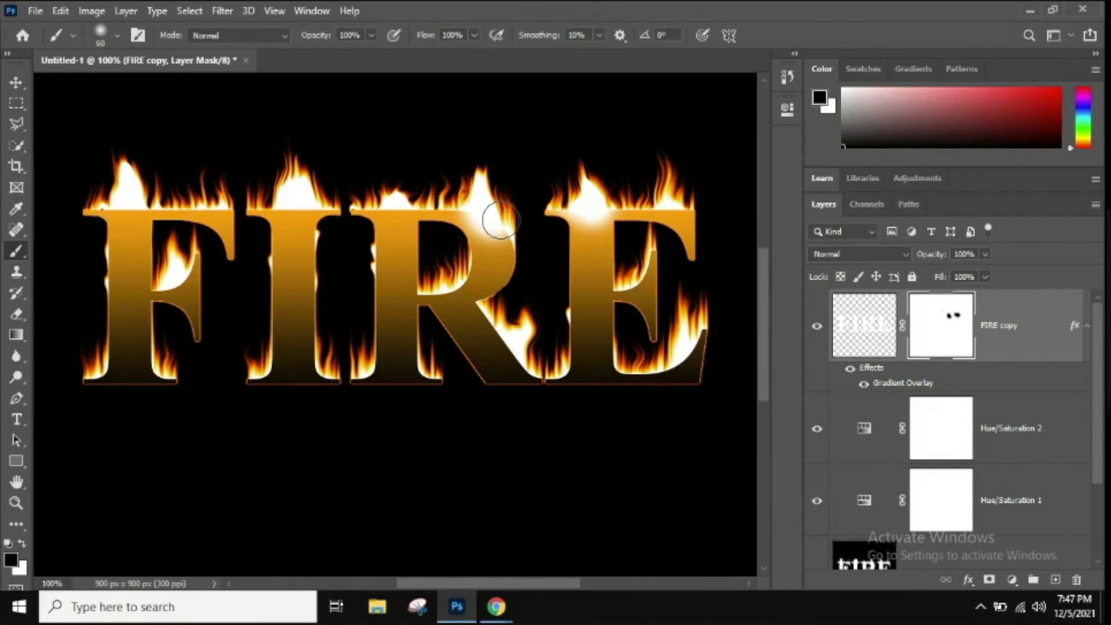
mouse_move(500, 220)
left_mouse_down()
mouse_move(489, 210)
mouse_move(486, 223)
left_mouse_up()
mouse_move(297, 211)
left_mouse_down()
mouse_move(288, 189)
mouse_move(306, 198)
mouse_move(283, 189)
mouse_move(316, 199)
left_mouse_up()
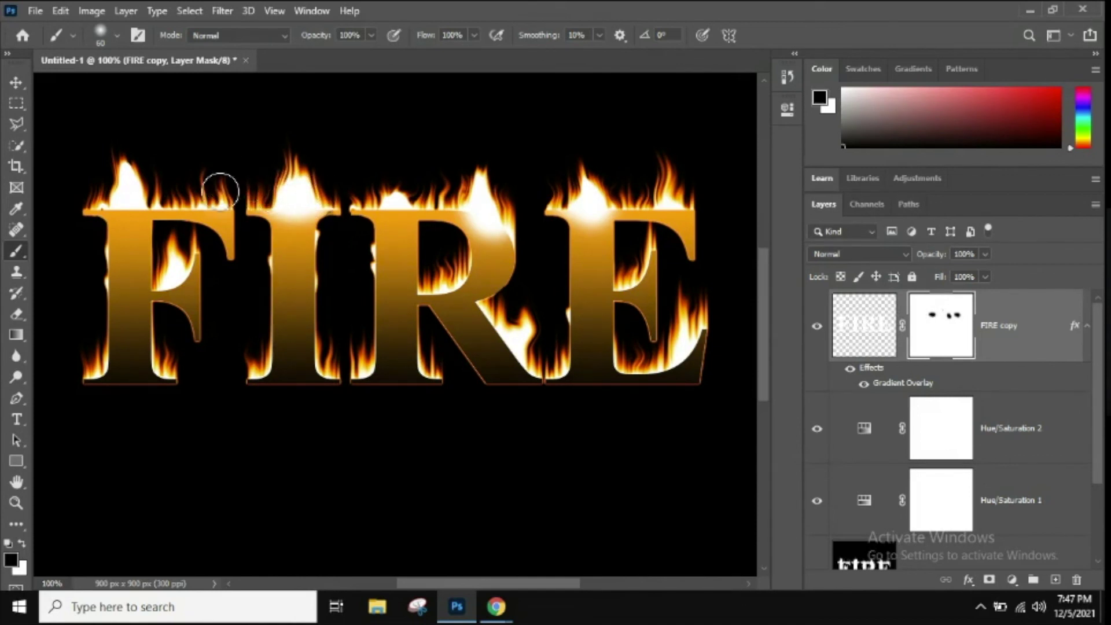
mouse_move(124, 193)
left_mouse_down()
mouse_move(117, 199)
mouse_move(171, 254)
mouse_move(171, 276)
mouse_move(218, 302)
mouse_move(187, 234)
mouse_move(207, 246)
left_mouse_up()
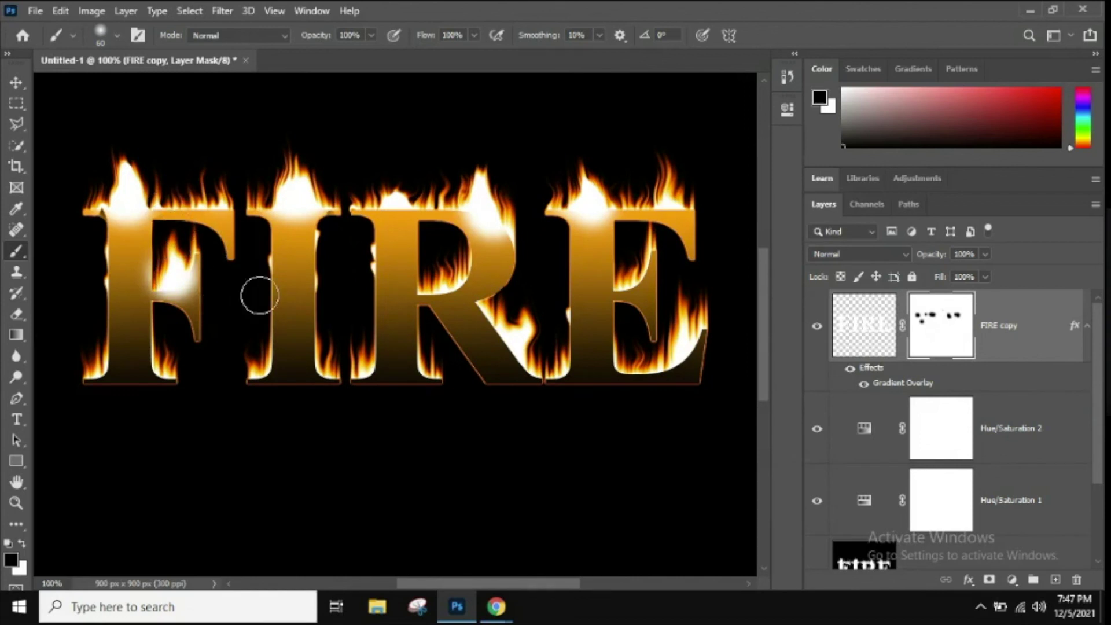
Clear the painted strokes from the FIRE copy layer mask by filling it with white
key("bracketleft")
key("bracketleft")
key("bracketleft")
key("ctrl+BackSpace")
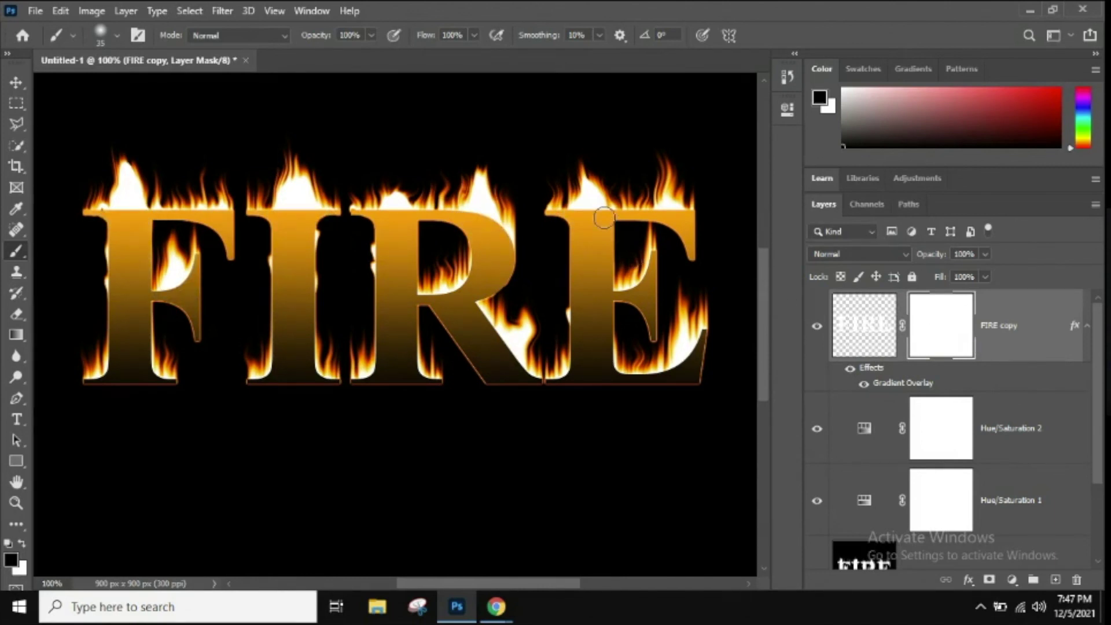
Paint black on the FIRE copy mask with a soft 20 px brush along the flame edges of the E, R, F and I
key("bracketleft")
key("bracketleft")
mouse_move(585, 195)
left_mouse_down()
mouse_move(604, 207)
mouse_move(567, 208)
mouse_move(603, 210)
mouse_move(543, 206)
left_mouse_up()
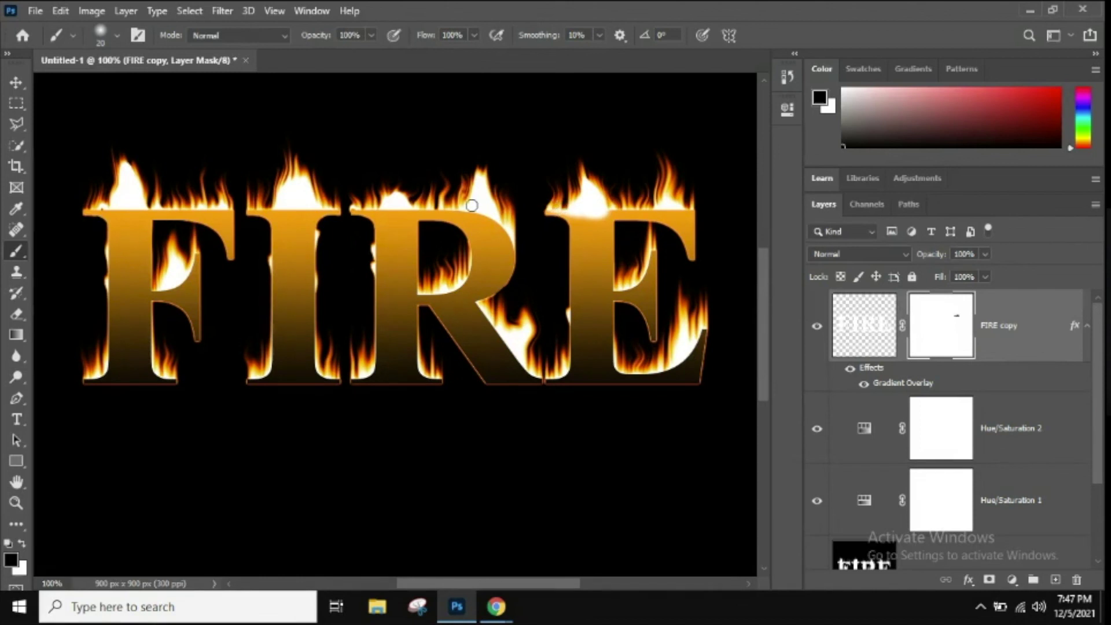
mouse_move(472, 205)
left_mouse_down()
mouse_move(502, 225)
mouse_move(472, 209)
mouse_move(387, 213)
mouse_move(425, 207)
left_mouse_up()
mouse_move(460, 286)
left_mouse_down()
mouse_move(440, 289)
mouse_move(459, 291)
mouse_move(464, 275)
left_mouse_up()
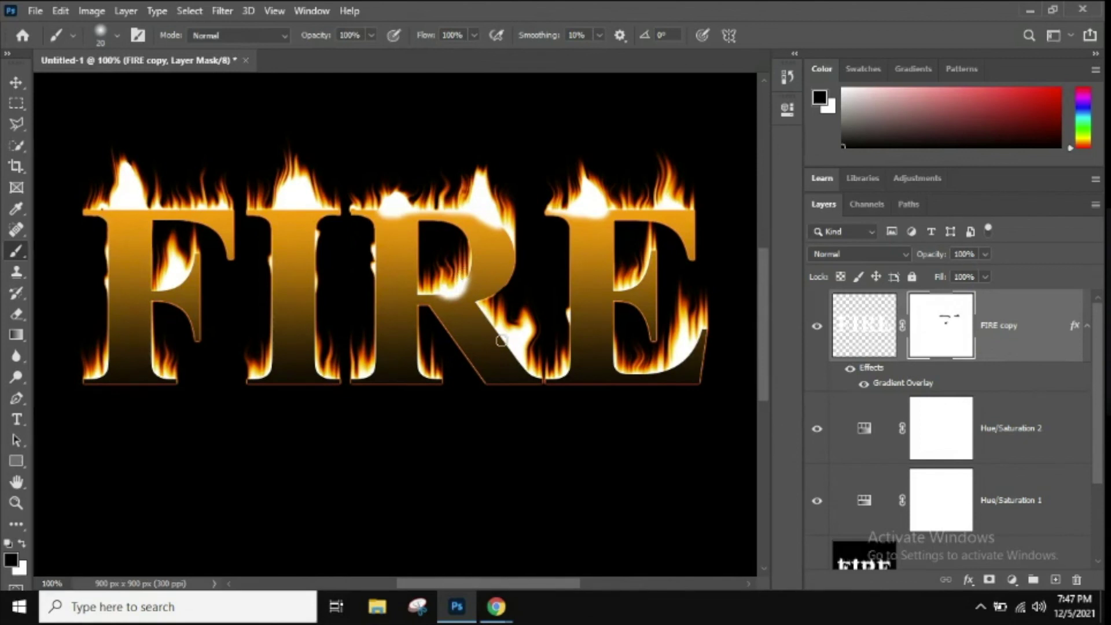
mouse_move(504, 331)
left_mouse_down()
mouse_move(515, 350)
mouse_move(496, 327)
mouse_move(533, 376)
mouse_move(488, 316)
left_mouse_up()
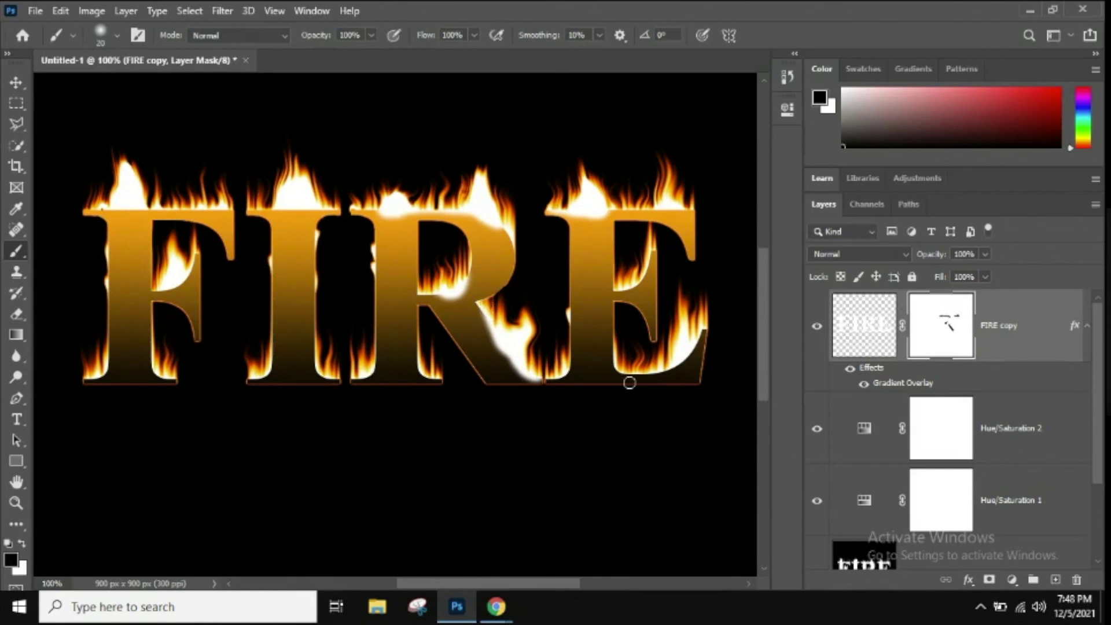
mouse_move(663, 370)
left_mouse_down()
mouse_move(692, 335)
mouse_move(695, 355)
mouse_move(700, 322)
mouse_move(699, 345)
mouse_move(681, 360)
mouse_move(693, 328)
left_mouse_up()
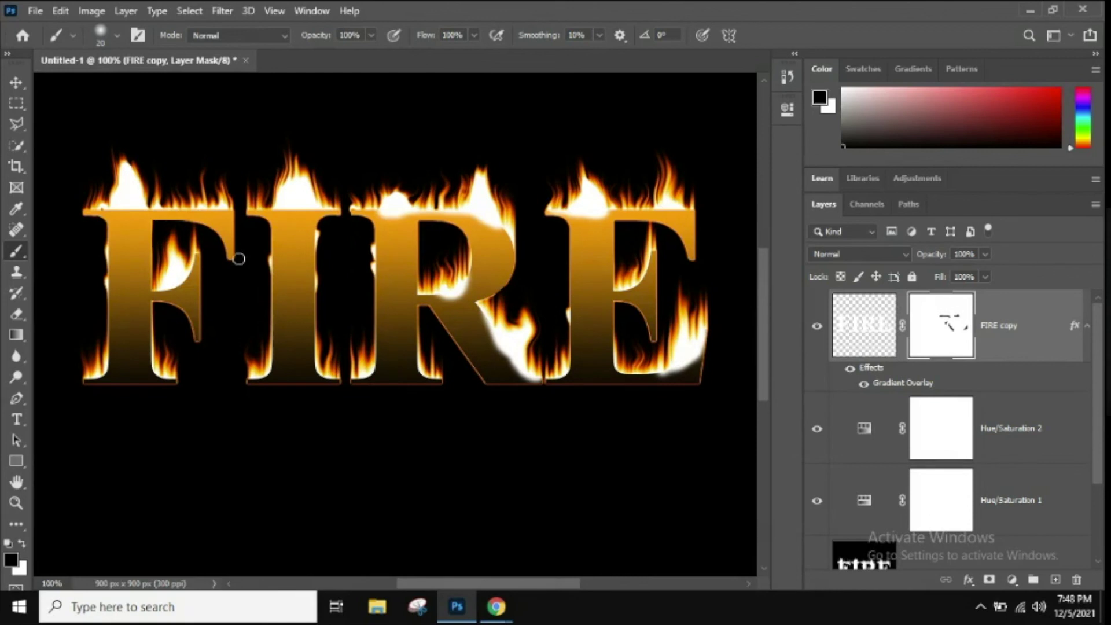
mouse_move(136, 206)
left_mouse_down()
mouse_move(117, 208)
mouse_move(144, 213)
mouse_move(103, 206)
mouse_move(317, 211)
mouse_move(287, 203)
mouse_move(308, 206)
left_mouse_up()
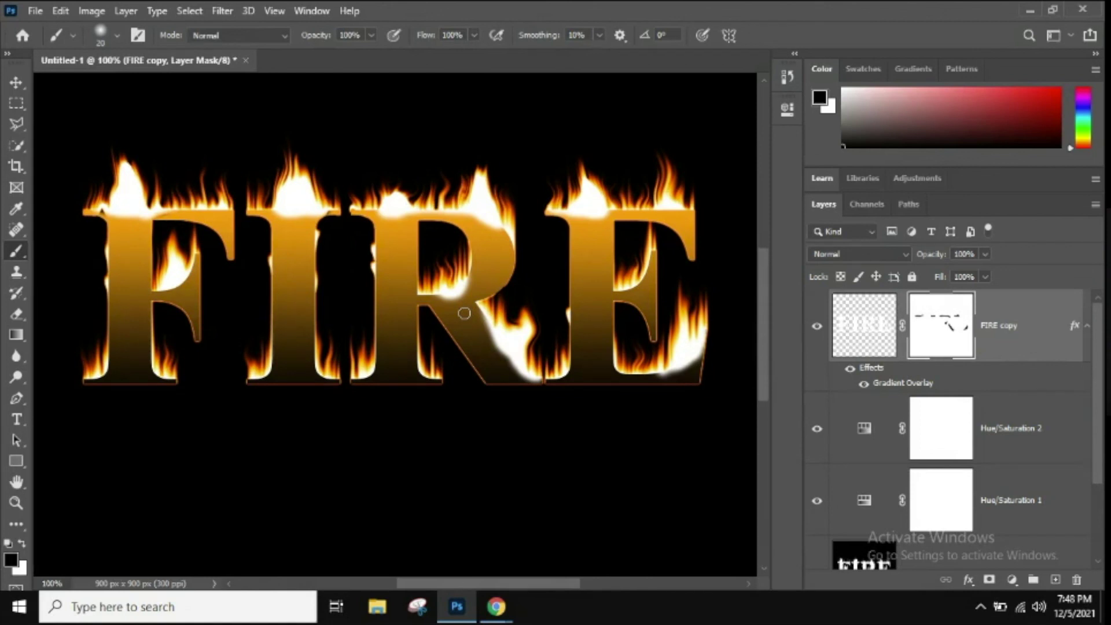
Shift the FIRE copy layer slightly downward with the Move tool and make white the foreground color
key("v")
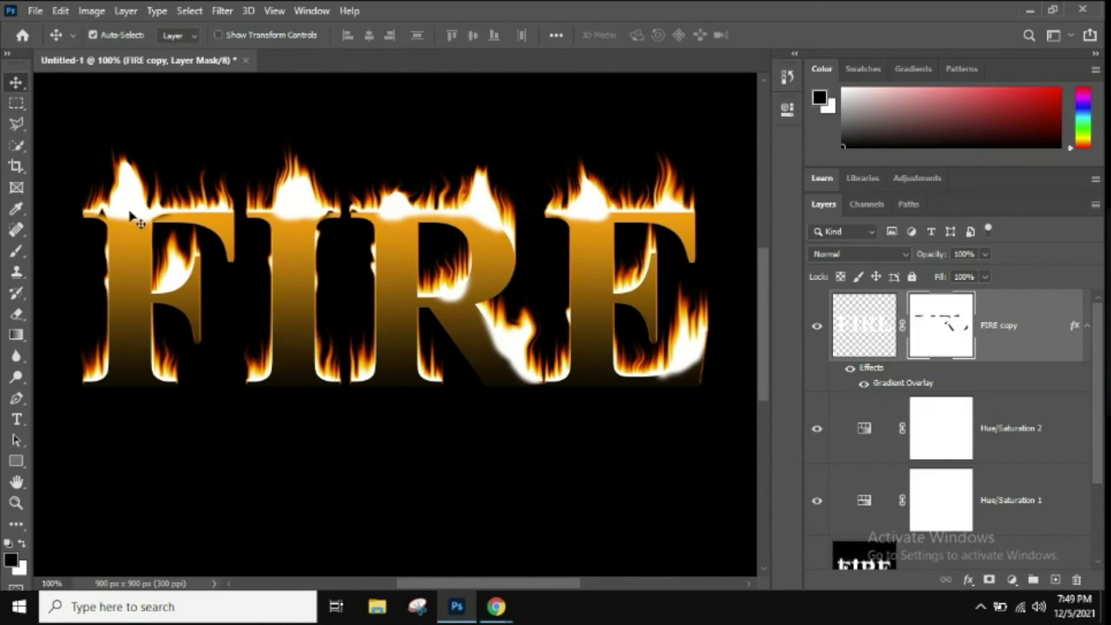
left_click(22, 541)
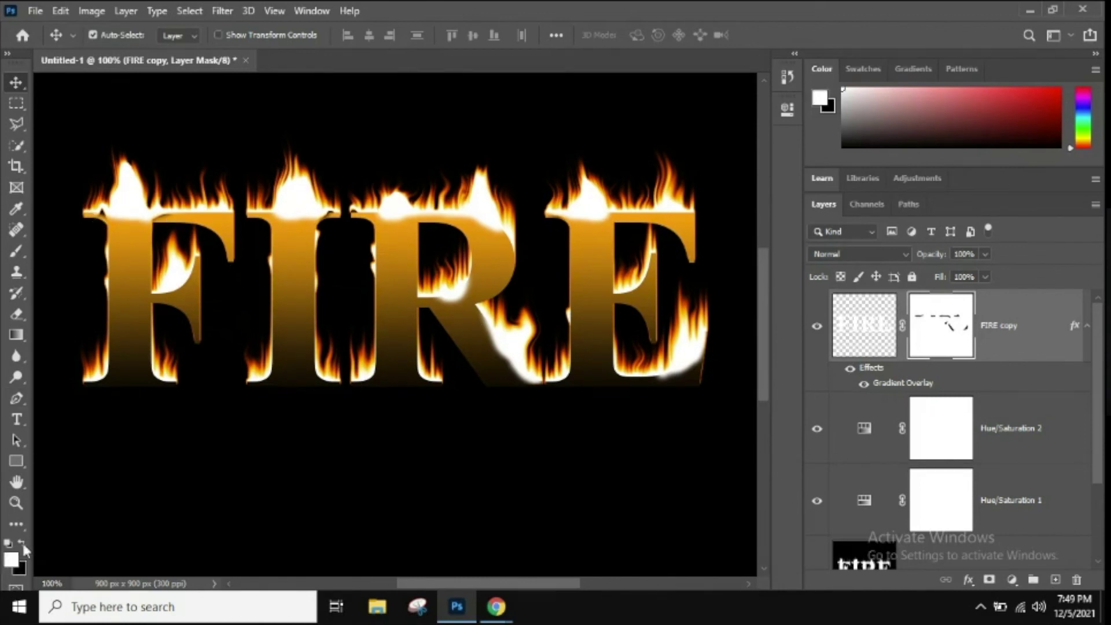
left_click(16, 250)
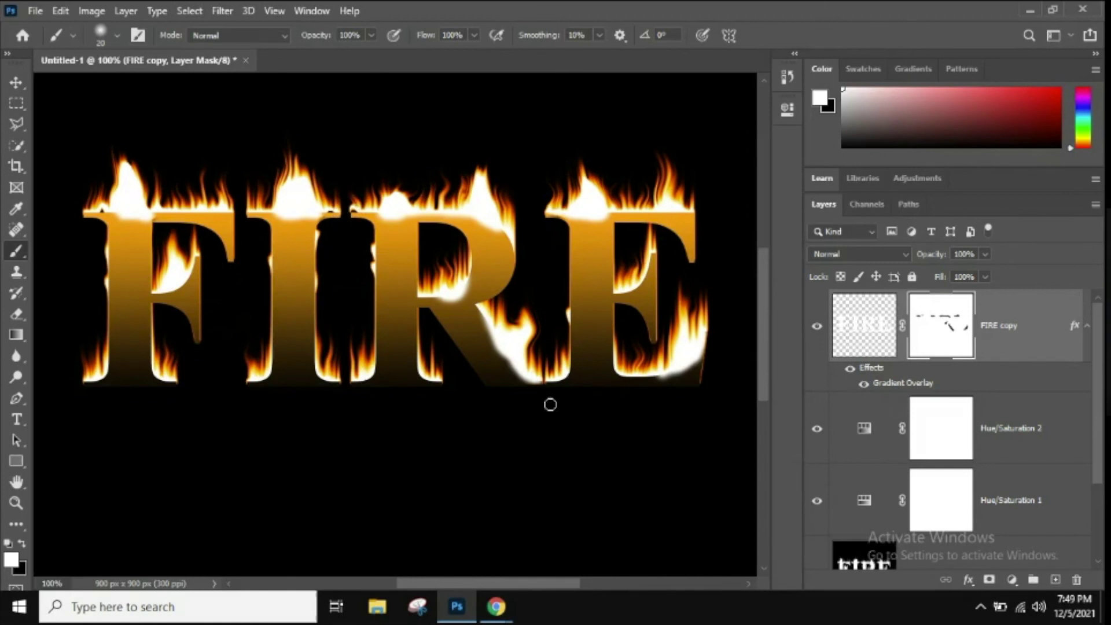
left_click(16, 83)
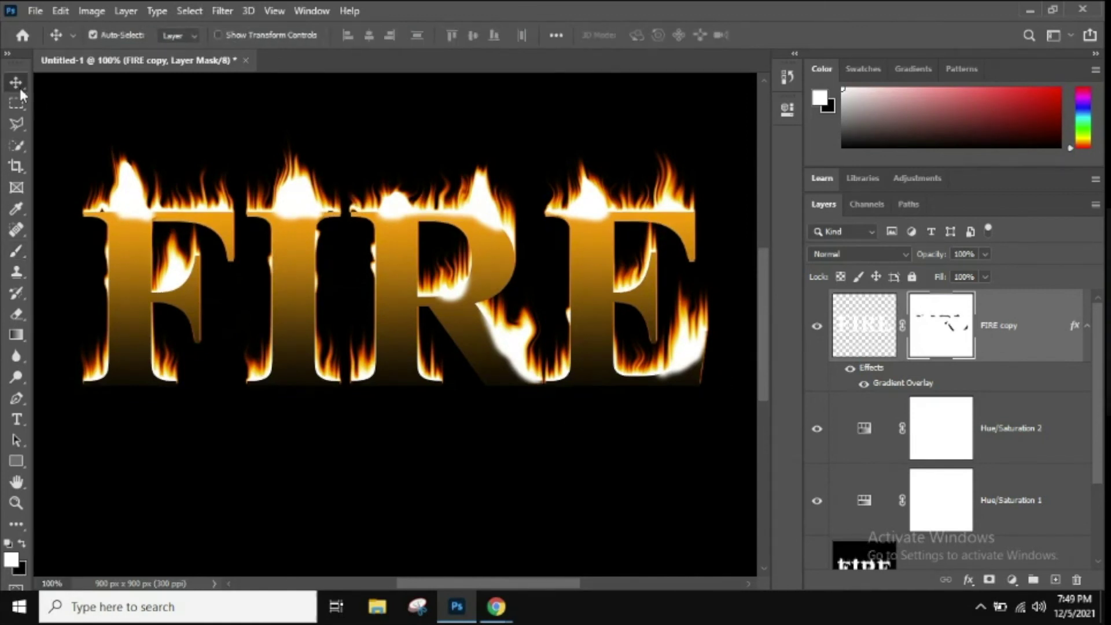